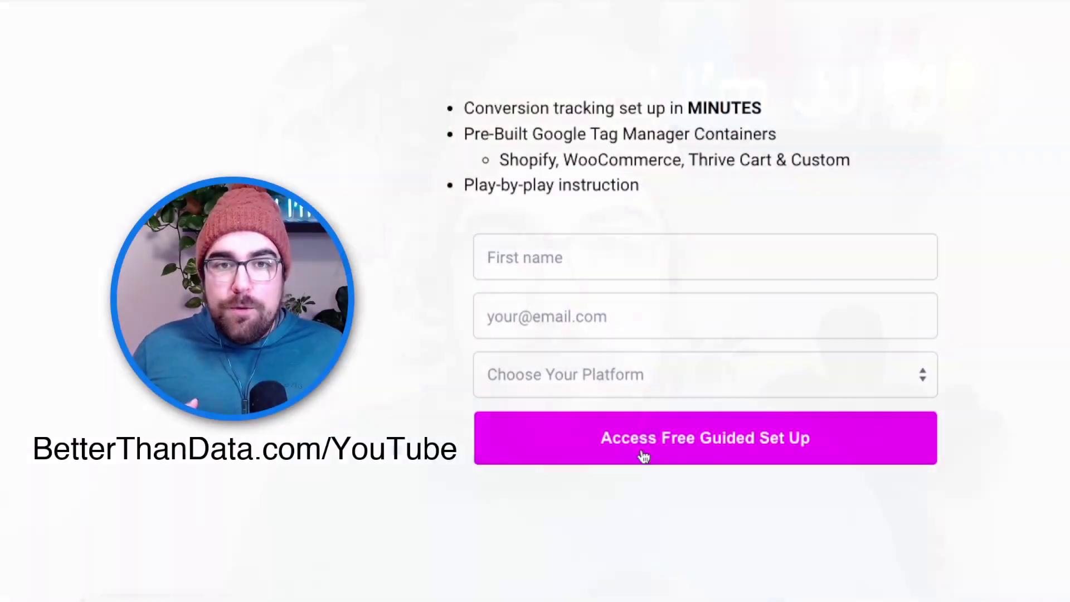
pyautogui.click(648, 375)
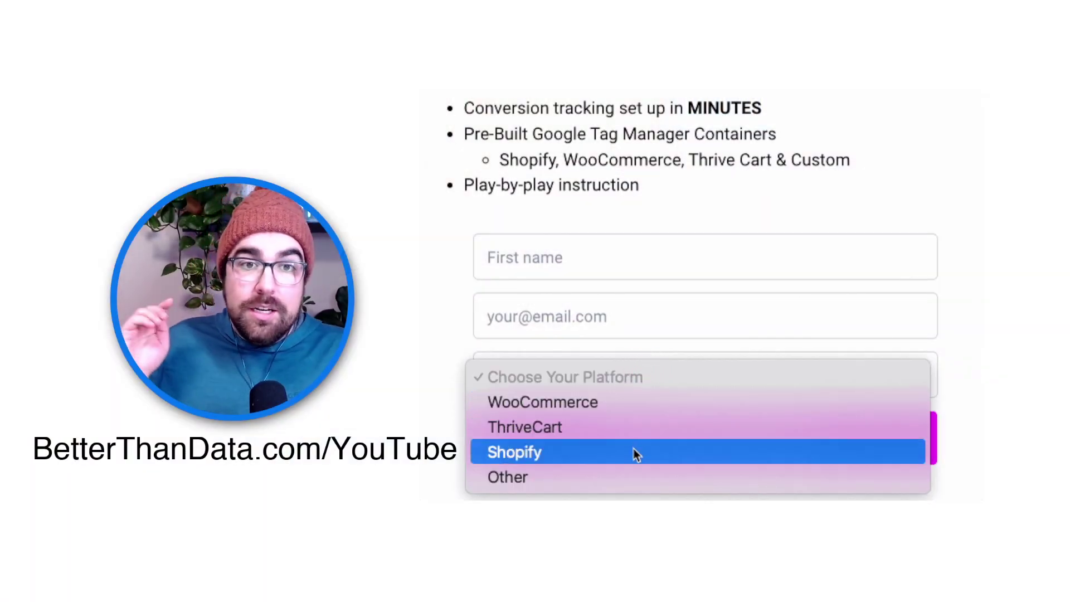
pyautogui.click(633, 428)
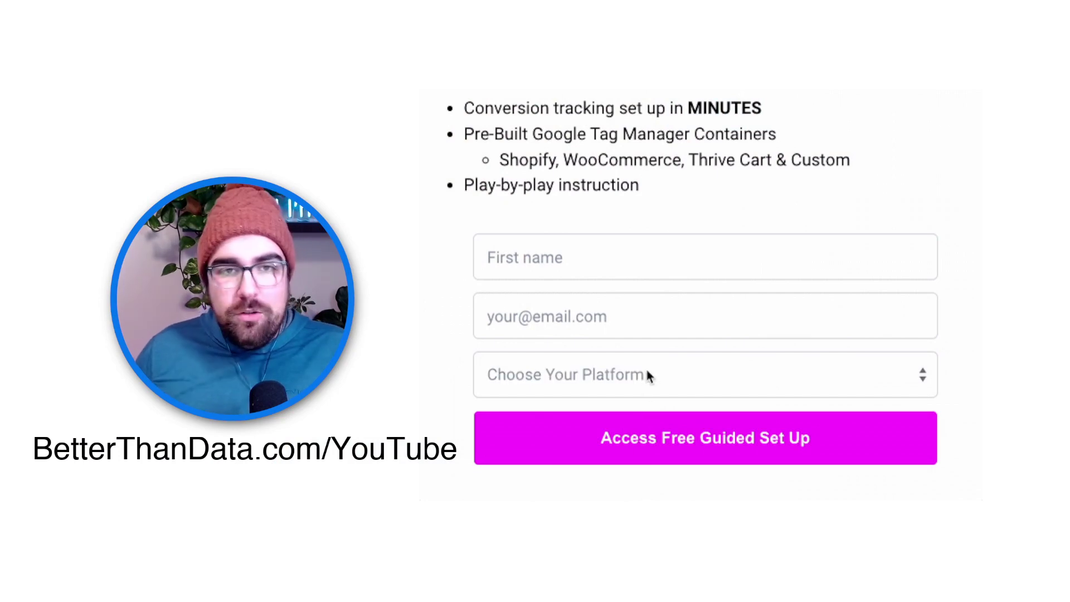
pyautogui.click(645, 373)
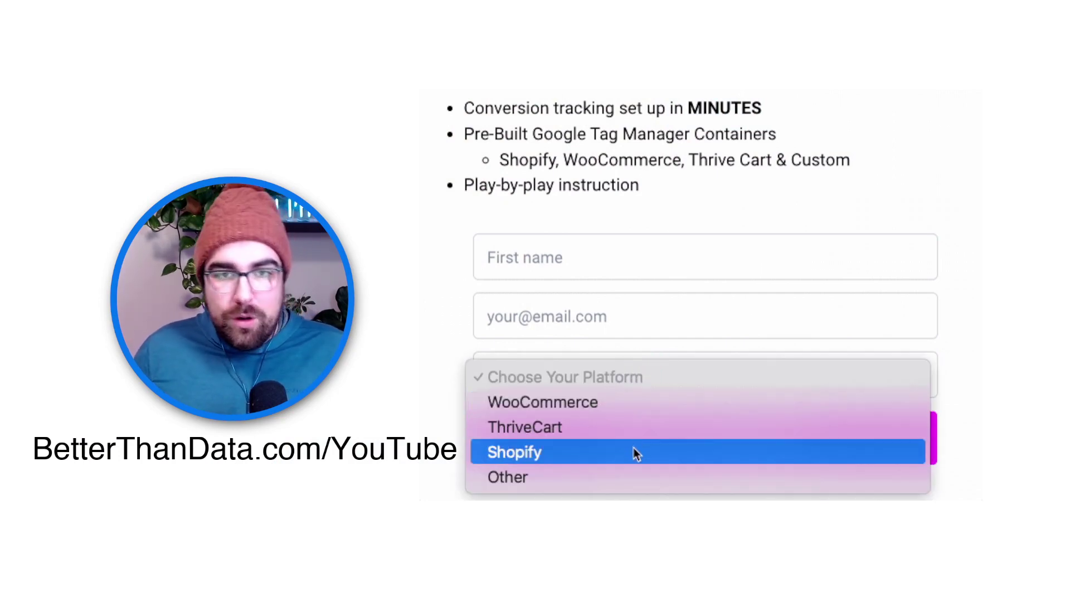
pyautogui.click(636, 428)
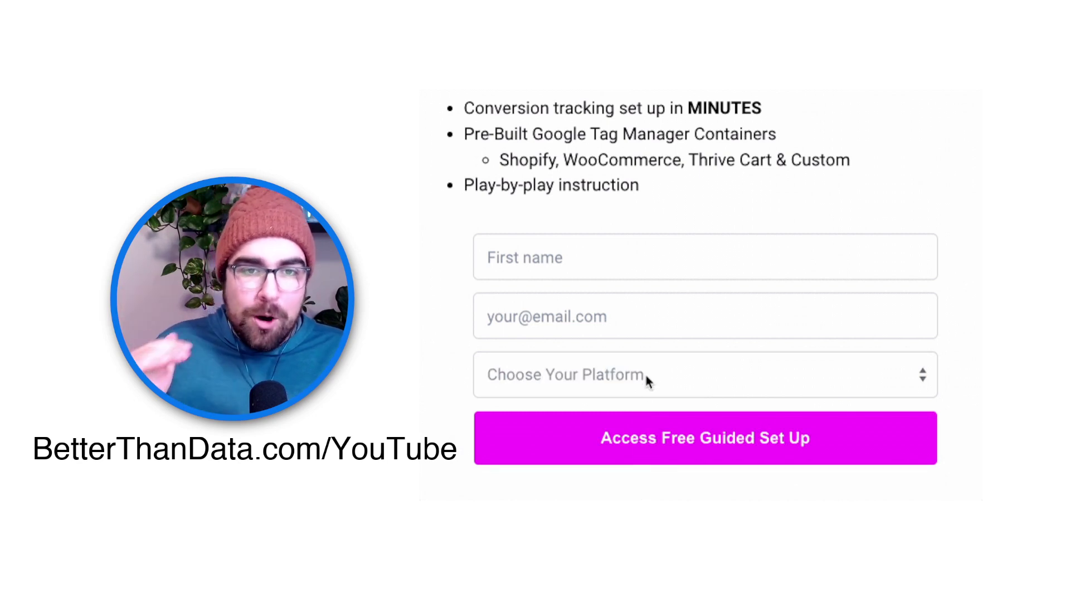
pyautogui.click(646, 374)
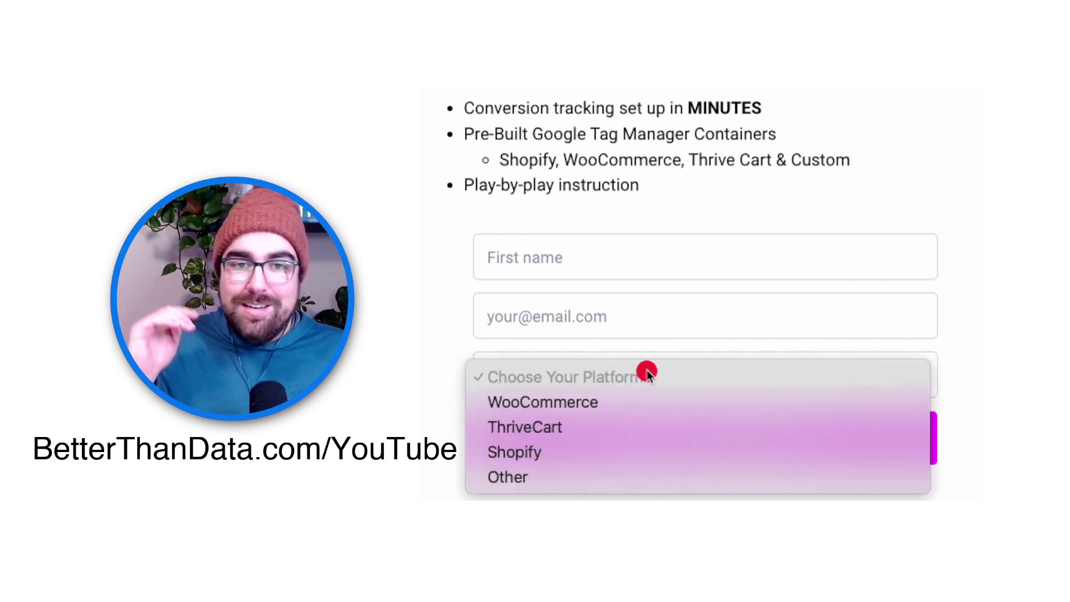
pyautogui.click(635, 429)
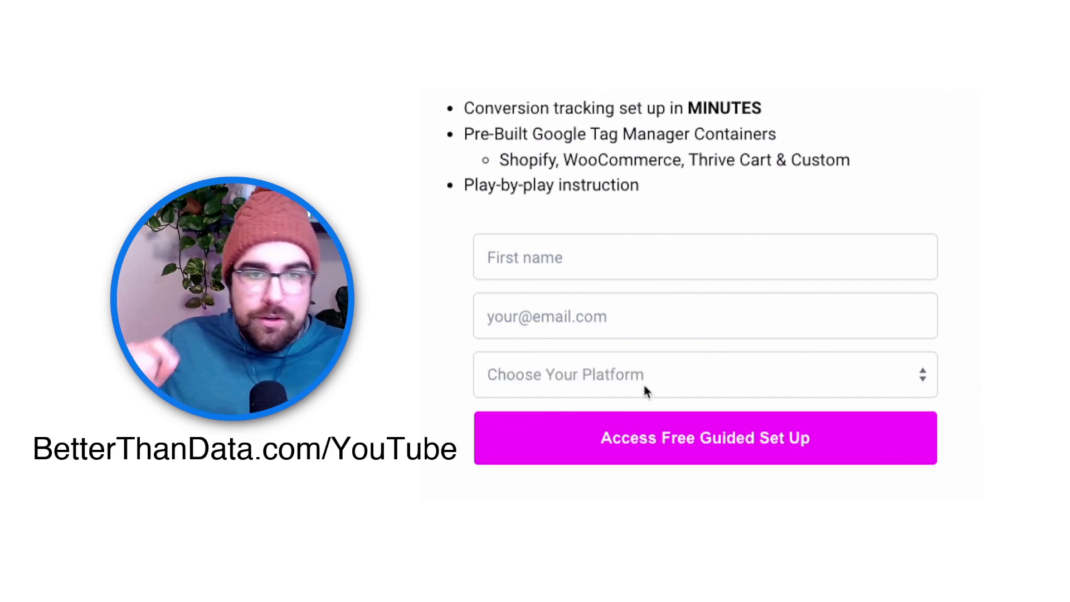
pyautogui.click(643, 379)
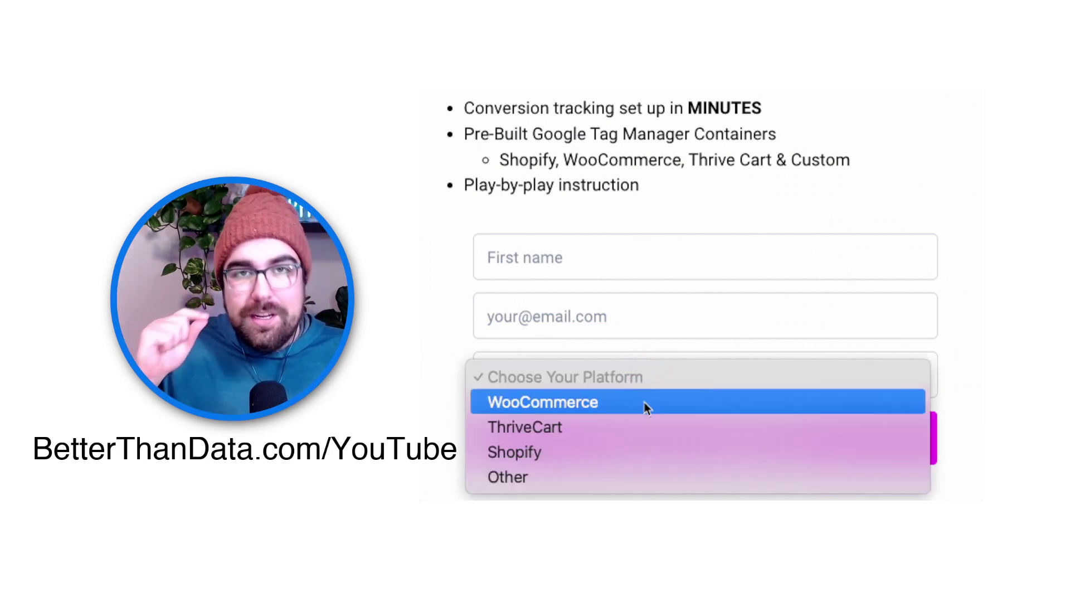
pyautogui.click(635, 429)
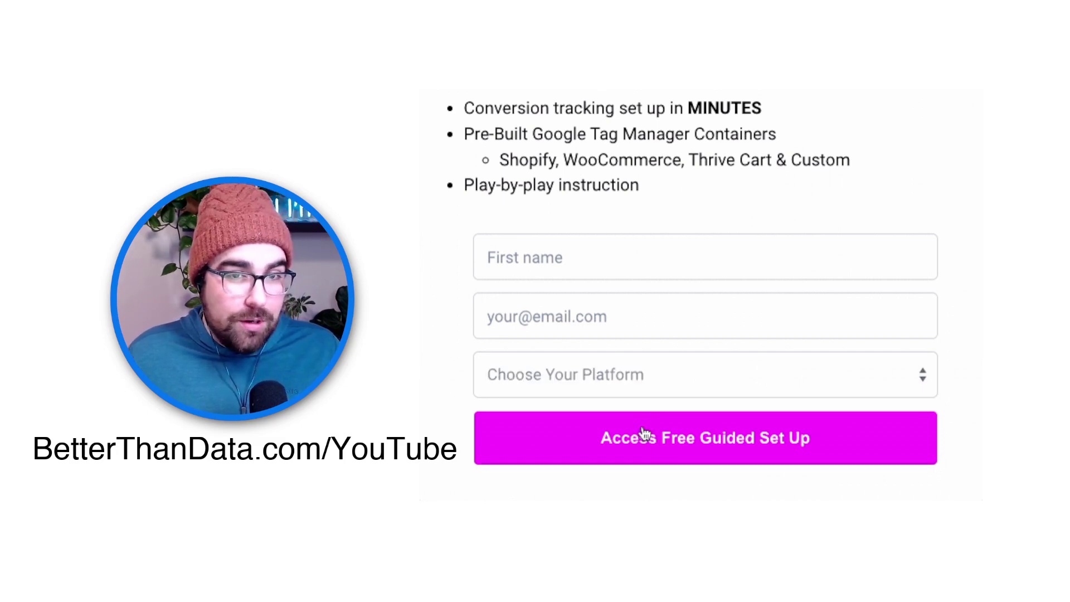
pyautogui.click(648, 377)
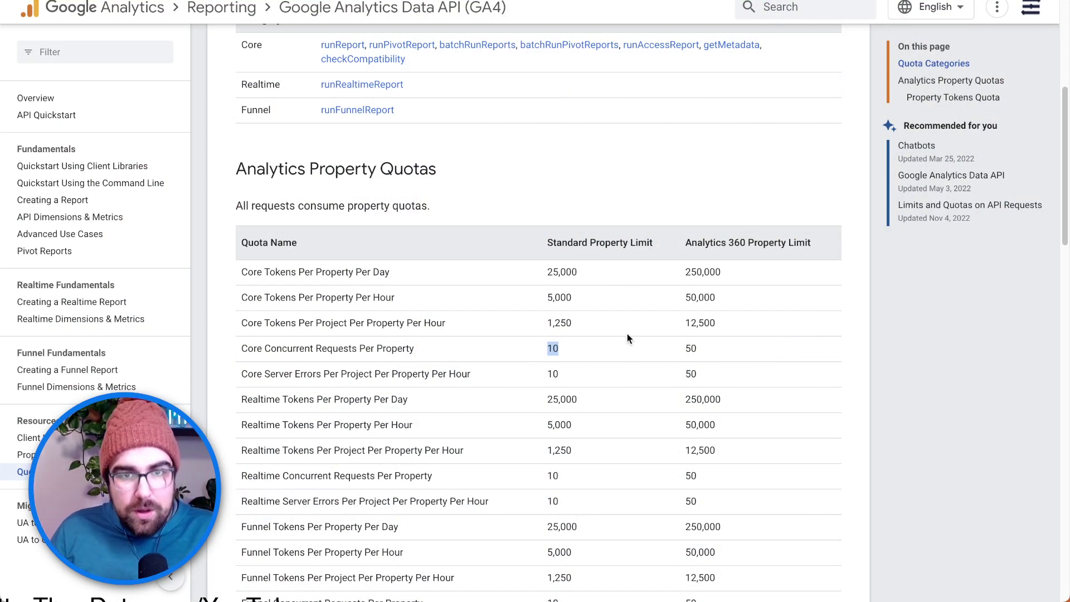
# Step: Review the standard property limits for core concurrent requests and core tokens per project per hour in the Analytics Property Quotas table
pyautogui.click(593, 350)
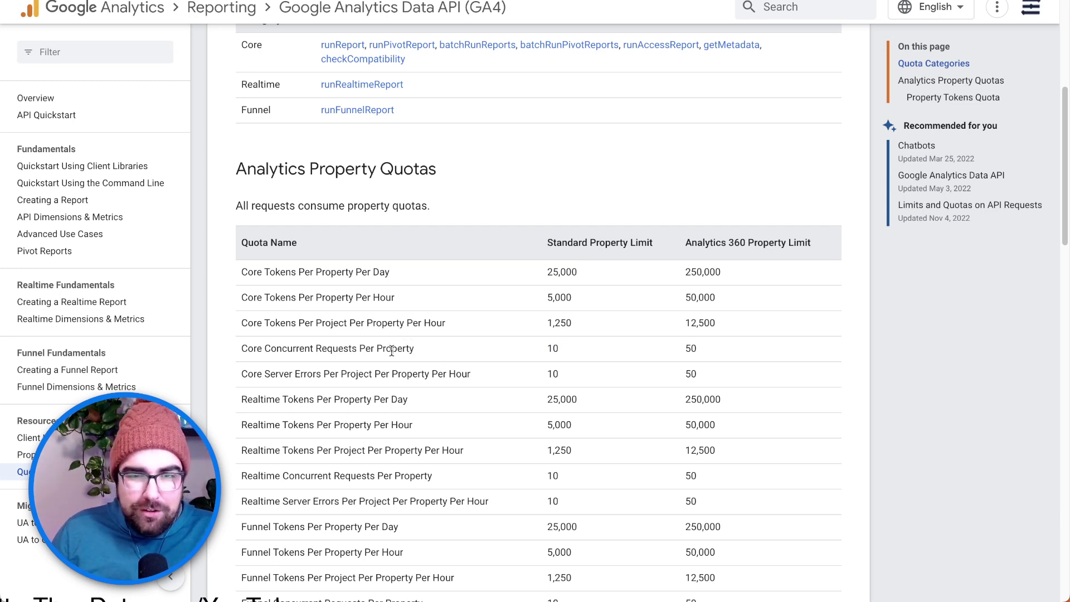
pyautogui.moveTo(315, 324); pyautogui.dragTo(691, 355)
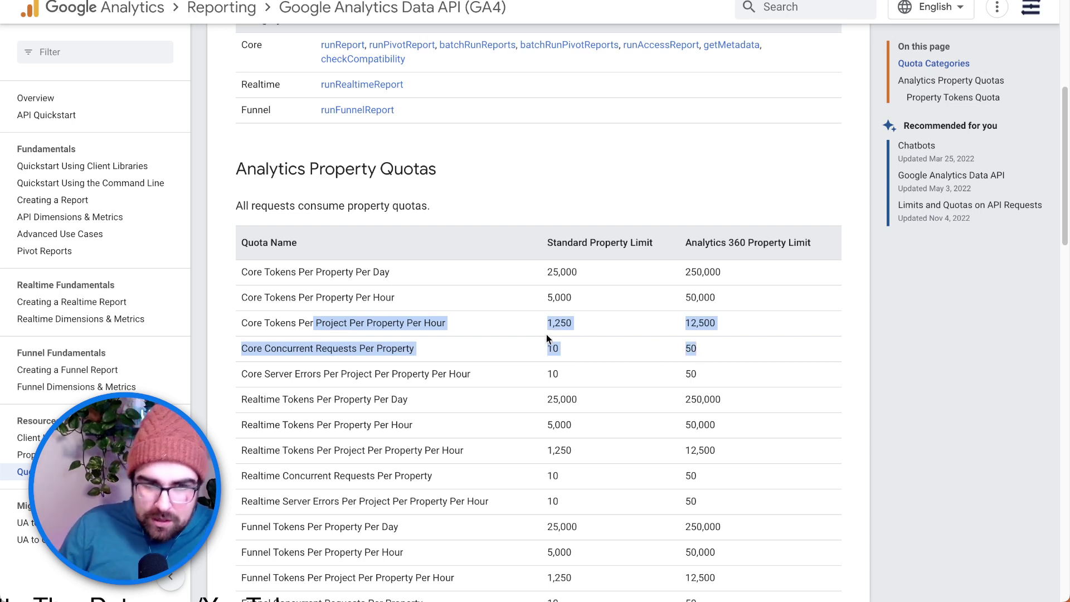
pyautogui.moveTo(572, 322); pyautogui.dragTo(550, 320)
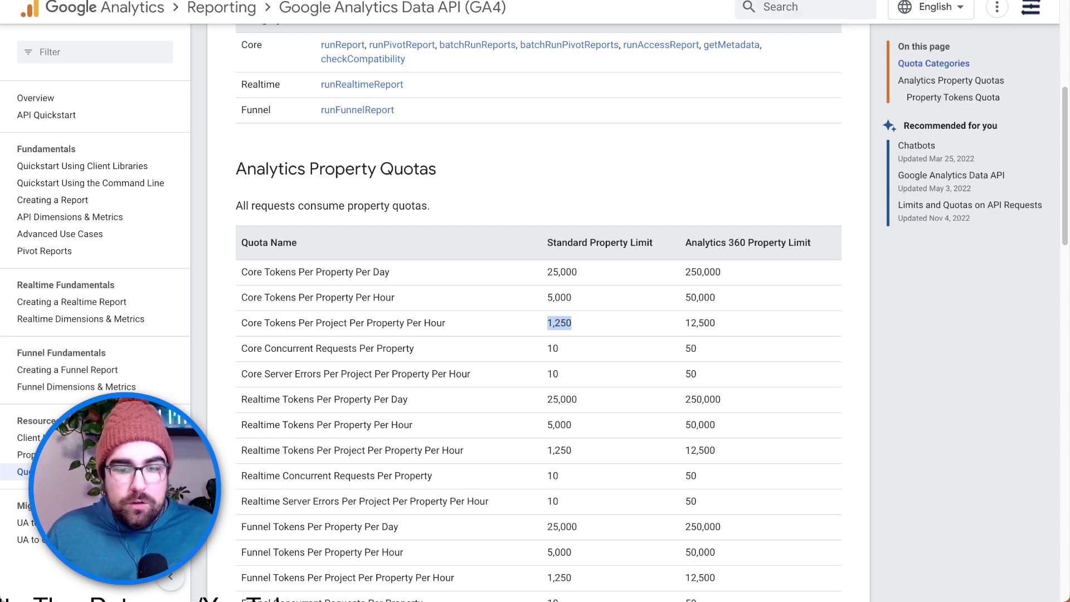
# Step: Go to the mixedanalytics.com website
pyautogui.click(780, 7)
pyautogui.write('mixedanalytics.com')
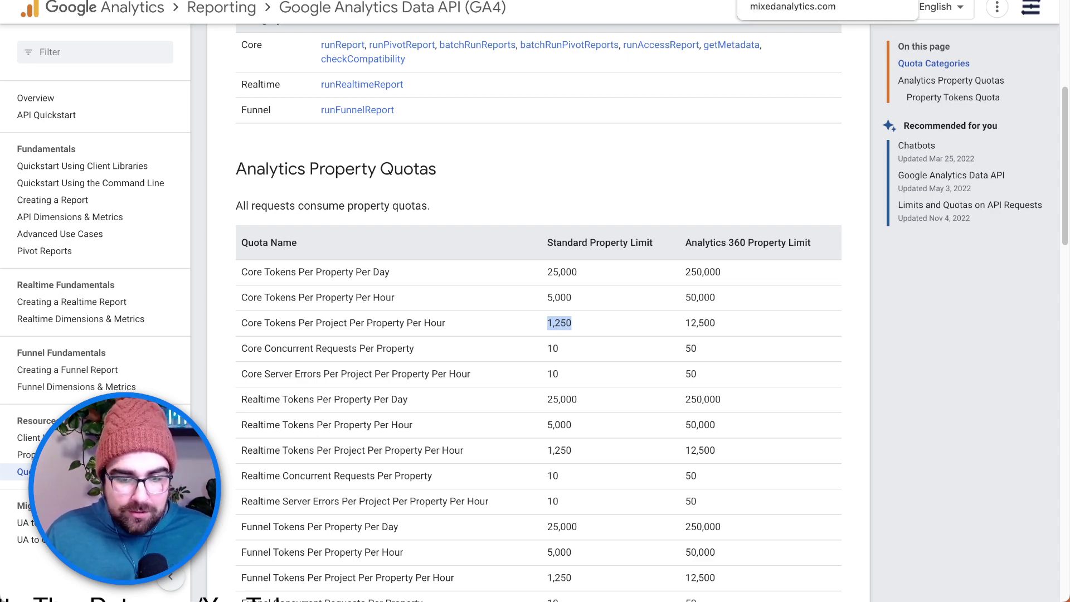
pyautogui.press('Return')
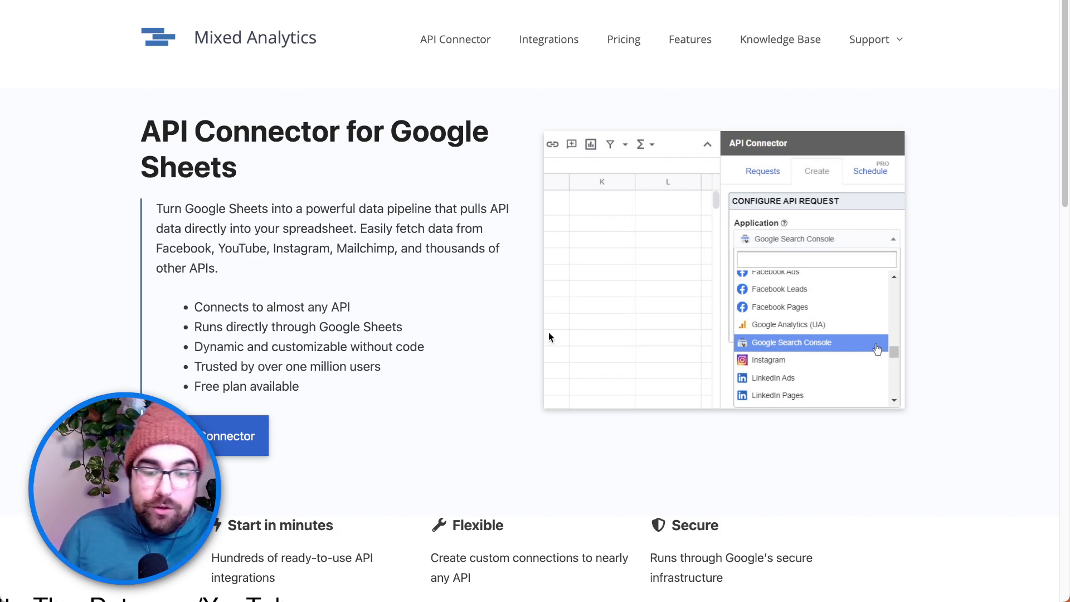
# Step: Open the Mixed Analytics pricing page and compare the yearly Pro, Business and Team prices and the Business plan's monthly request allowance
pyautogui.click(615, 41)
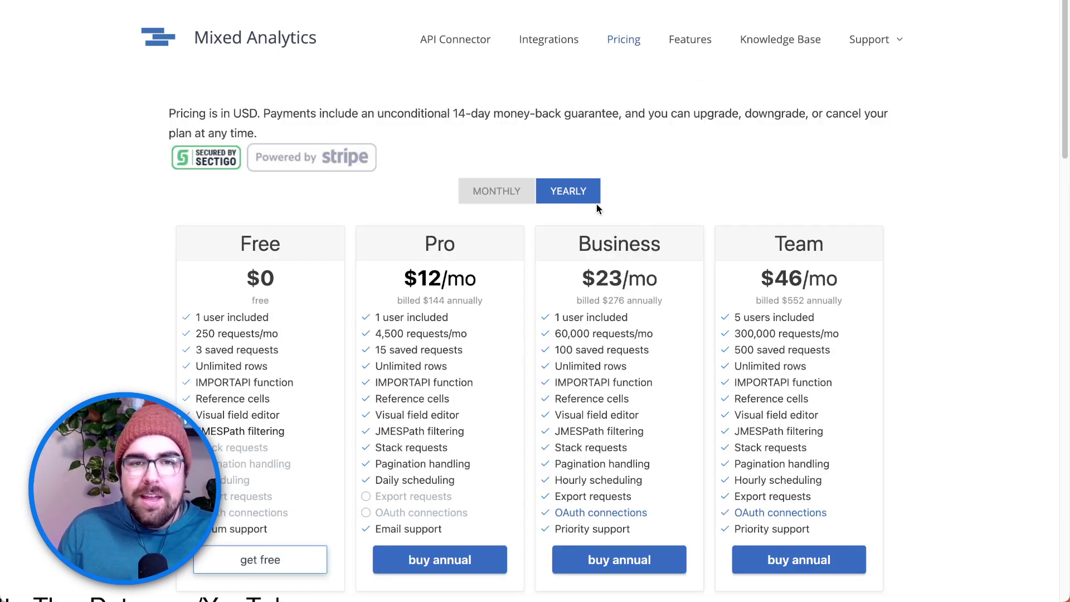
pyautogui.doubleClick(428, 281)
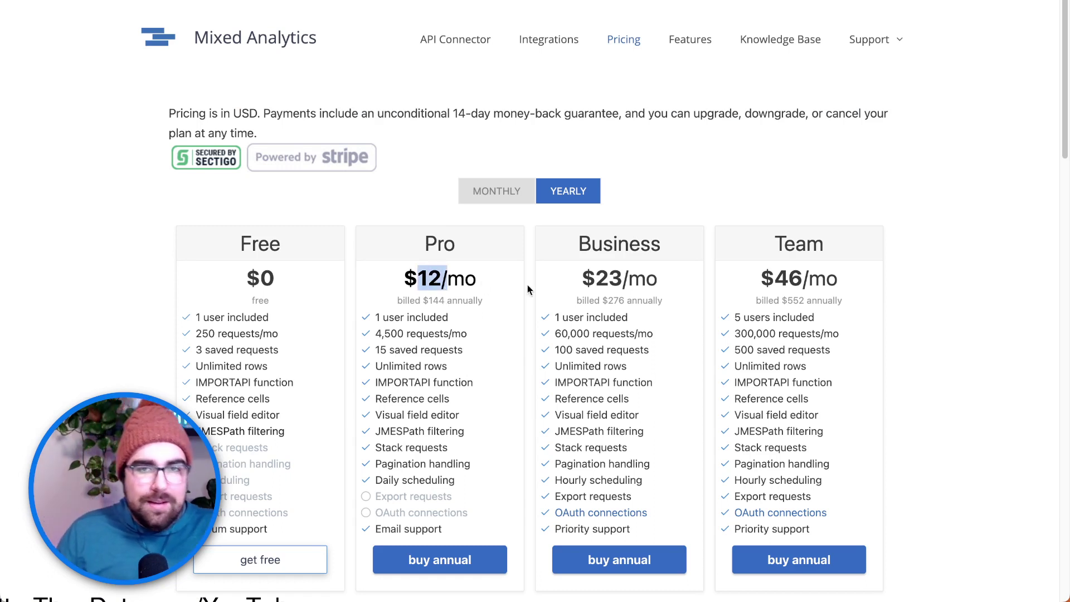
pyautogui.moveTo(581, 279); pyautogui.dragTo(629, 279)
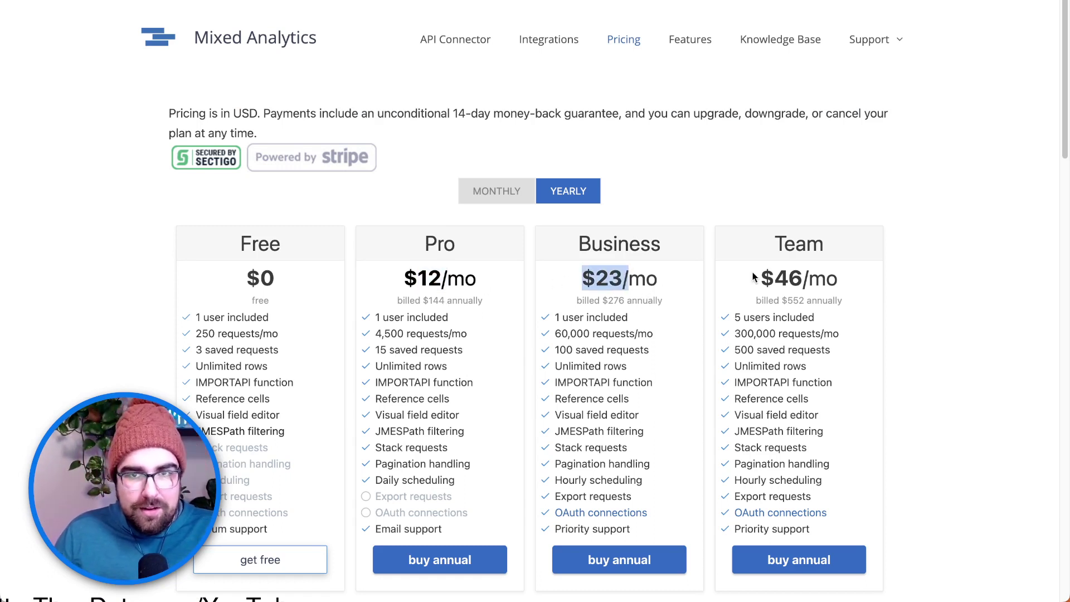
pyautogui.moveTo(754, 277); pyautogui.dragTo(858, 283)
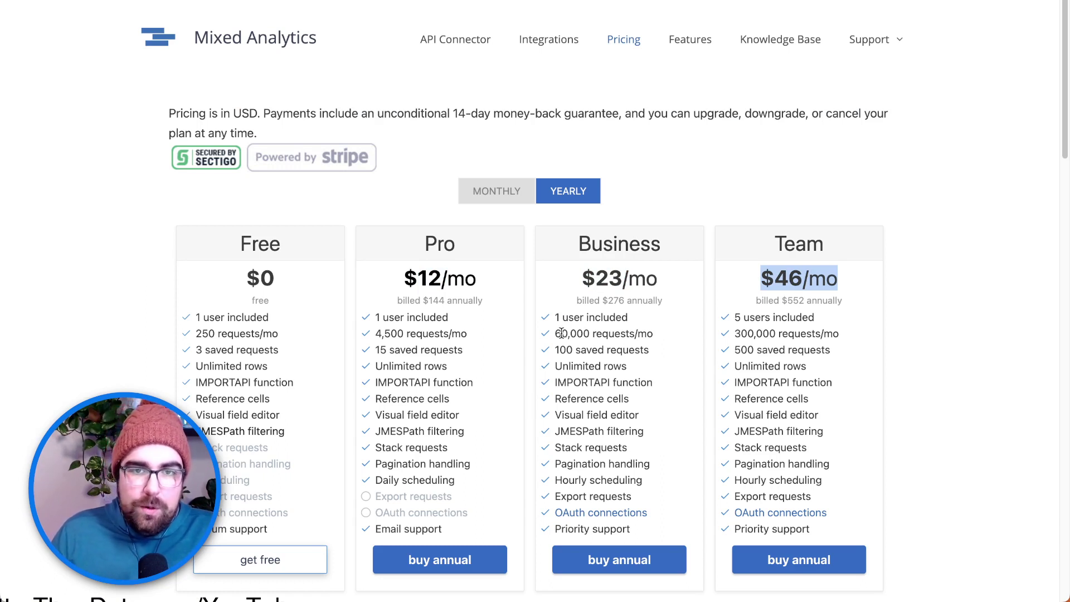
pyautogui.moveTo(558, 333); pyautogui.dragTo(636, 335)
pyautogui.click(634, 336)
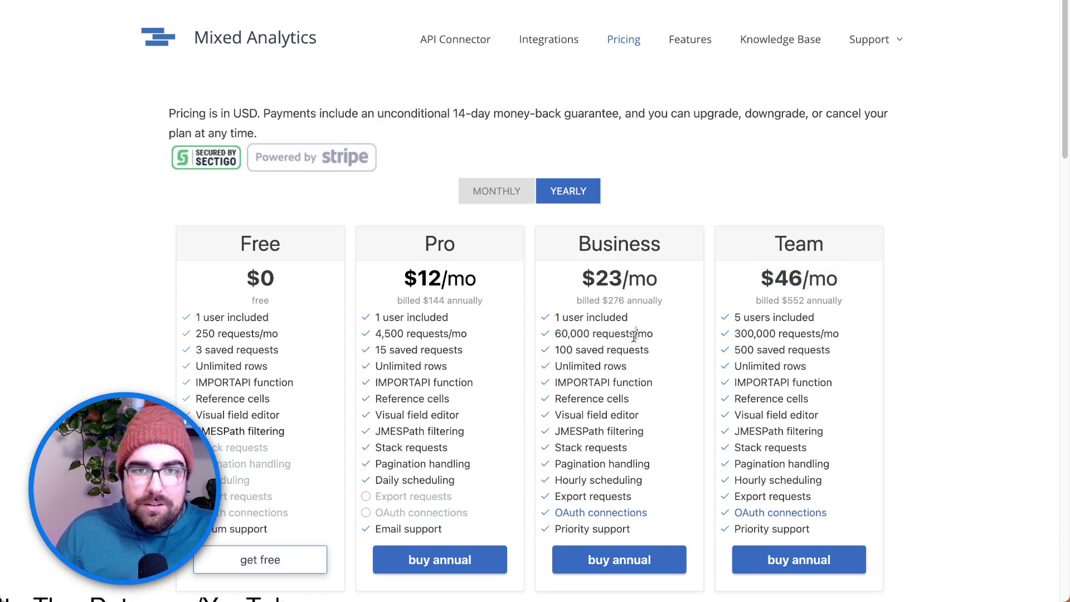
pyautogui.tripleClick(634, 335)
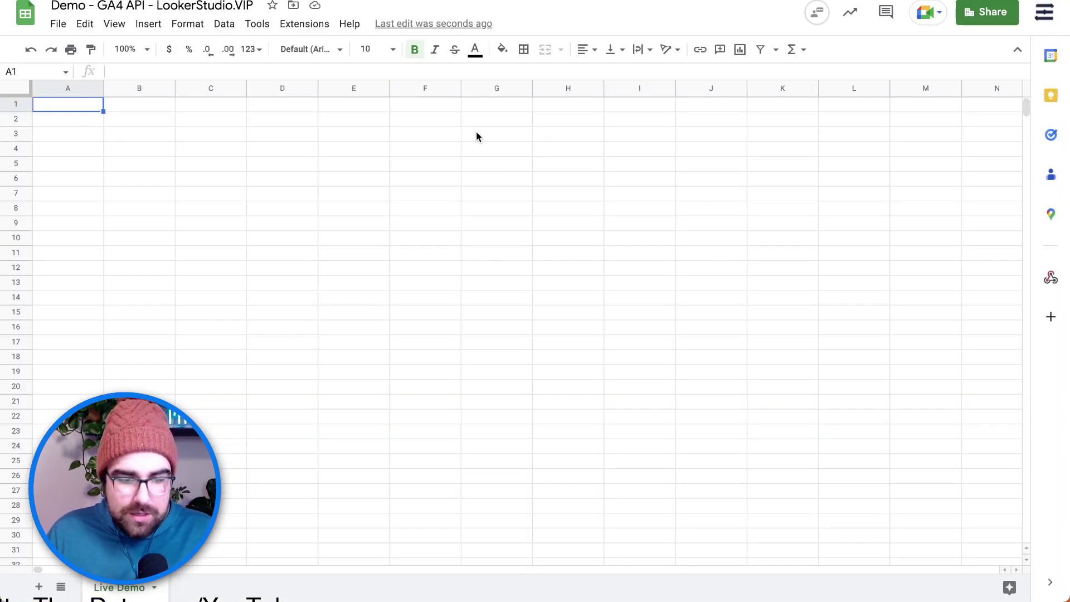
# Step: In the GA4 API demo spreadsheet in Google Sheets, open the API Connector add-on
pyautogui.click(320, 32)
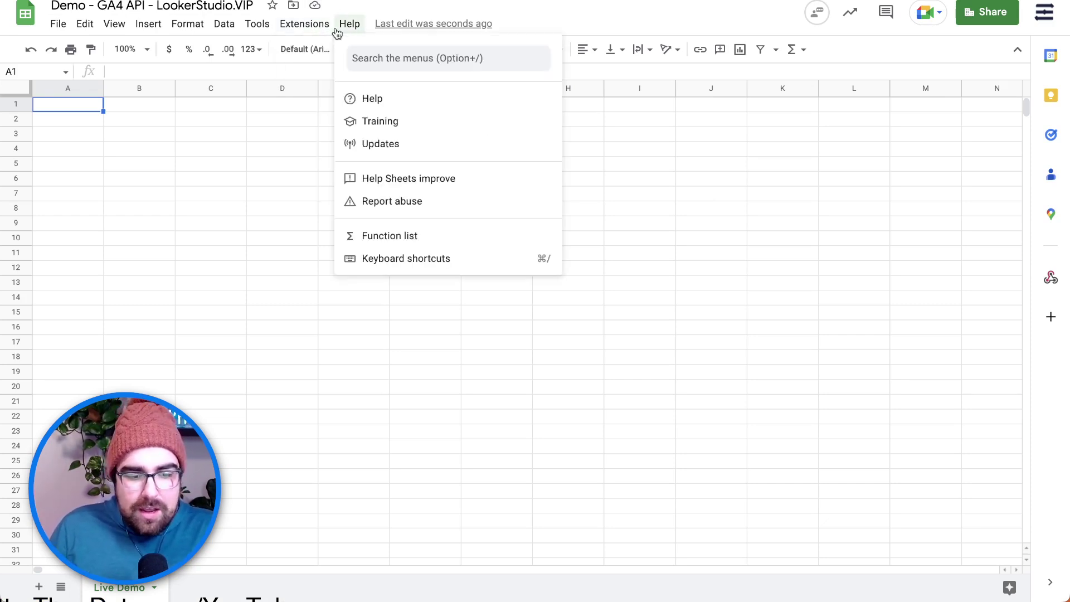
pyautogui.moveTo(346, 167)
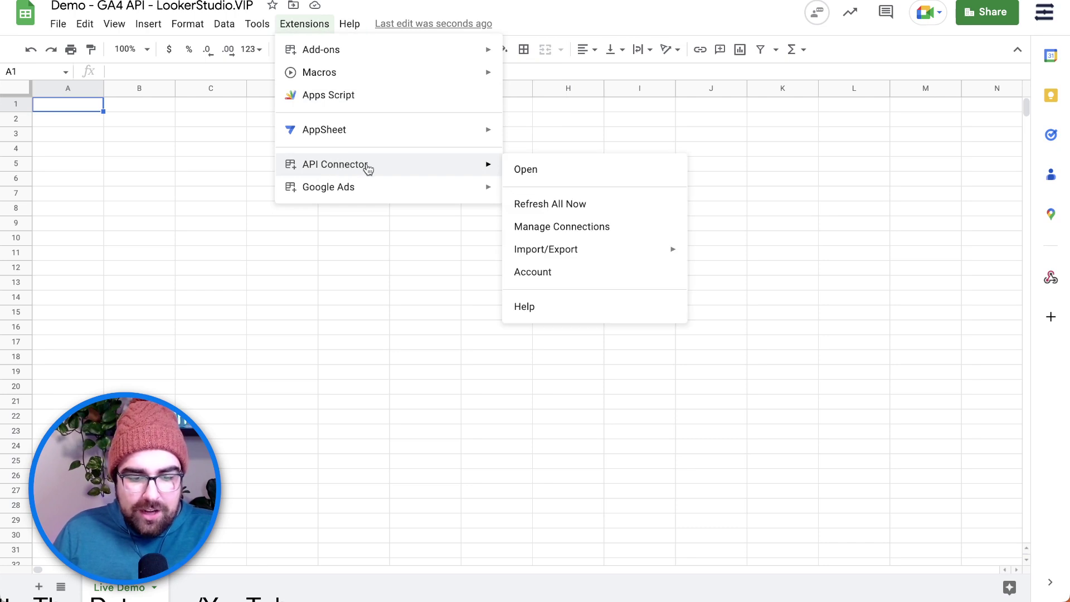
pyautogui.click(542, 179)
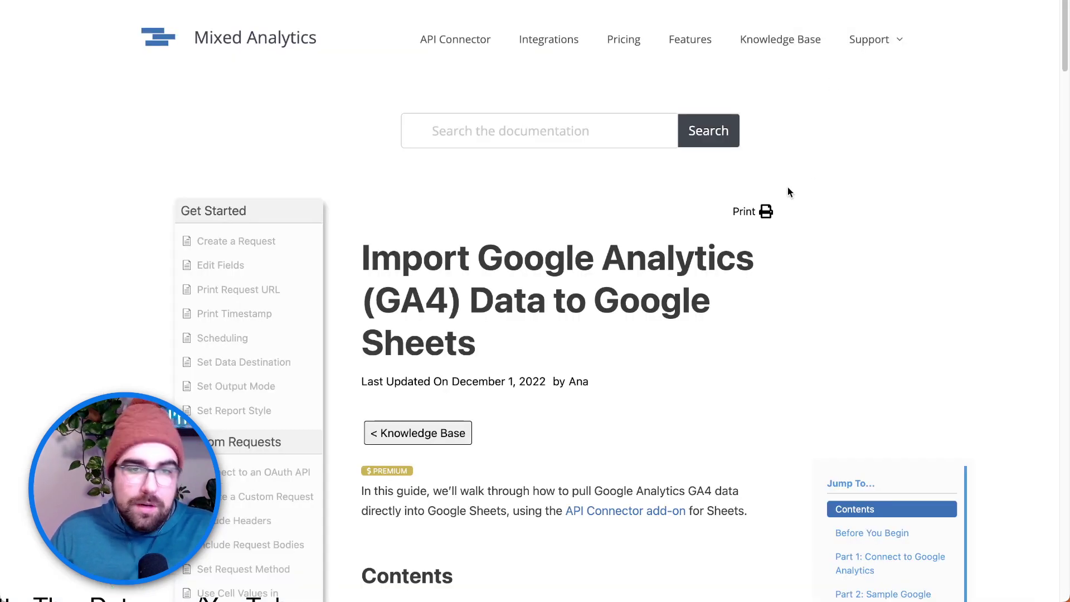
# Step: Look through the Mixed Analytics guide on importing GA4 data to Google Sheets, including the part on connecting to Google Analytics
pyautogui.scroll(-2, 787, 186)
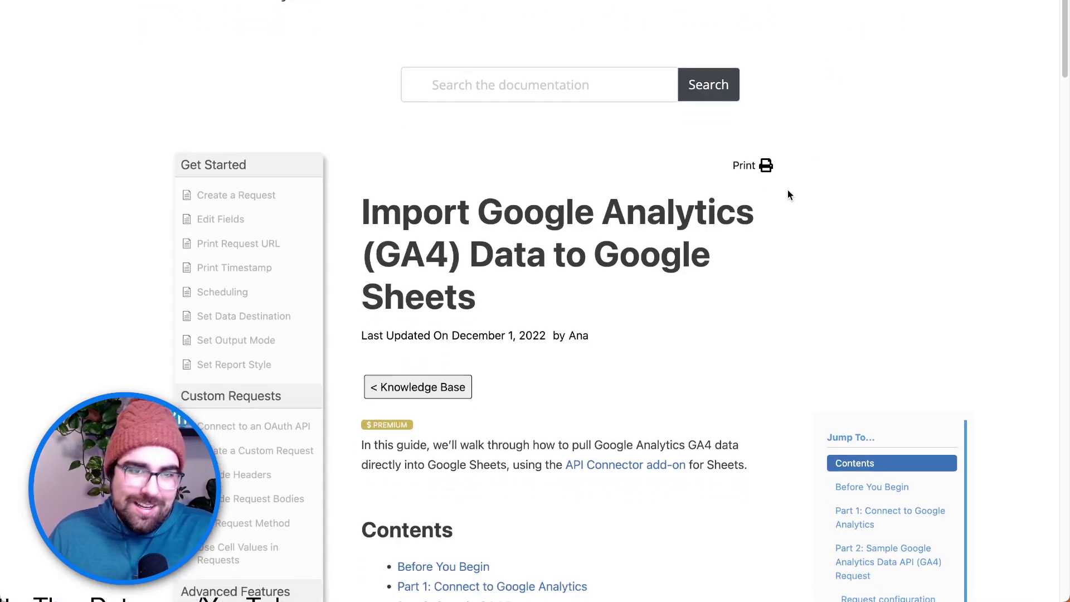
pyautogui.moveTo(402, 192); pyautogui.dragTo(565, 293)
pyautogui.scroll(2, 565, 293)
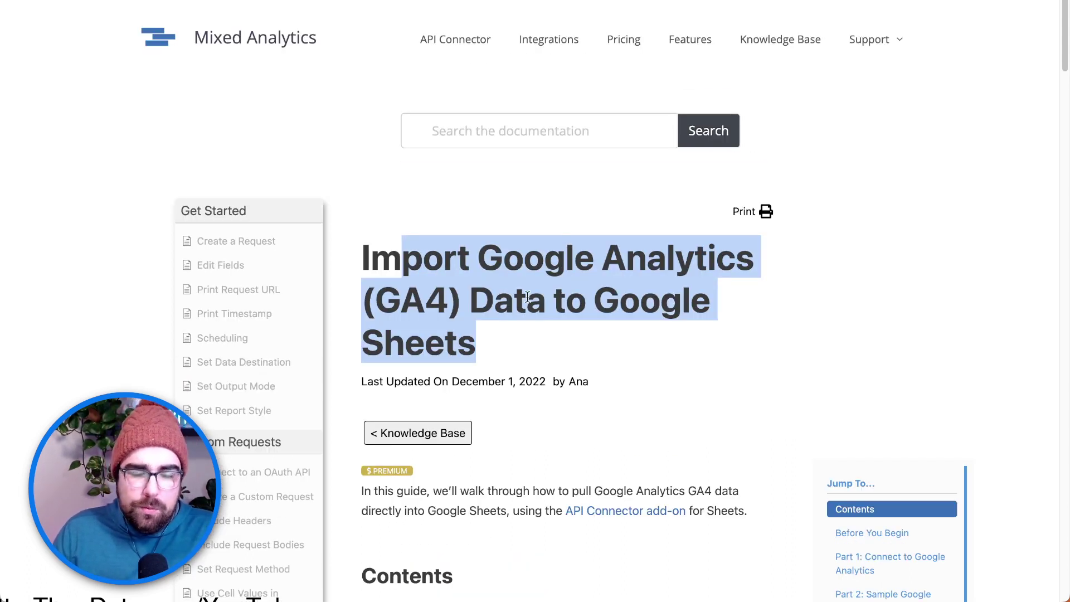
pyautogui.scroll(-1, 562, 341)
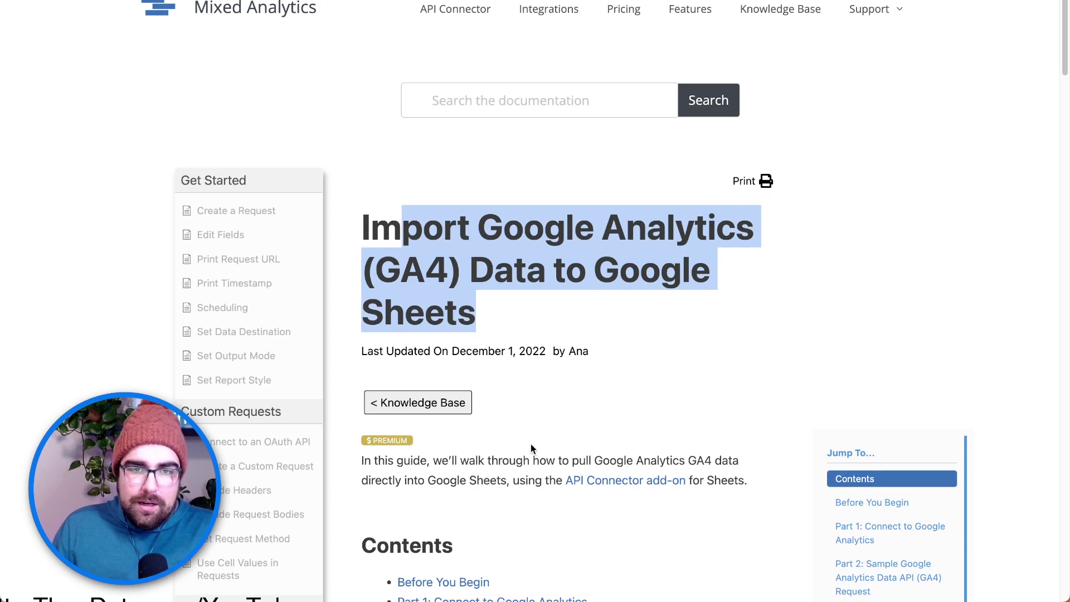
pyautogui.scroll(-10, 531, 446)
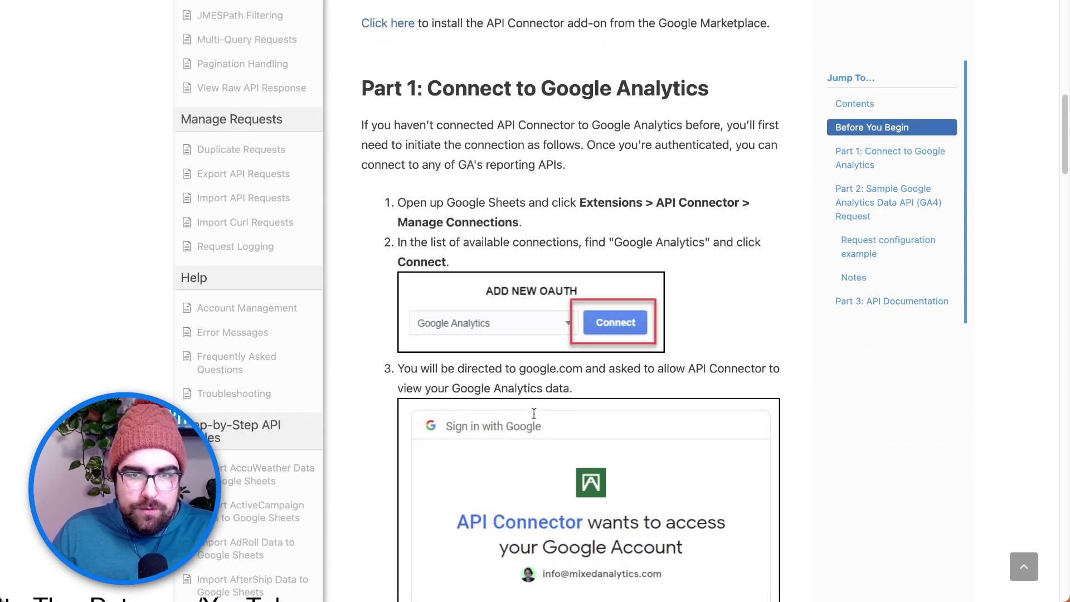
pyautogui.scroll(-7, 534, 412)
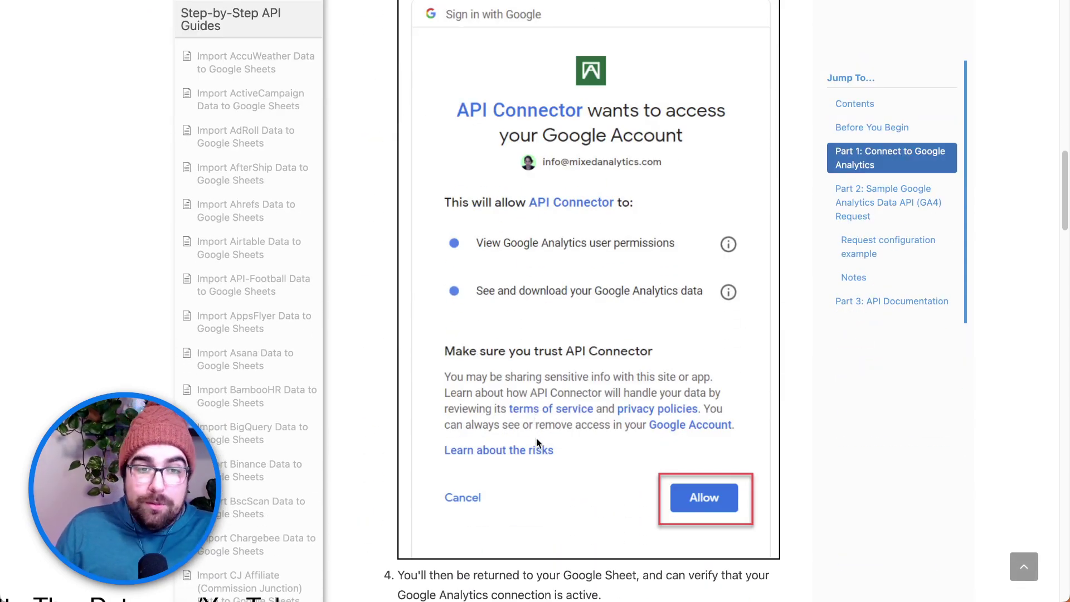
pyautogui.scroll(18, 528, 456)
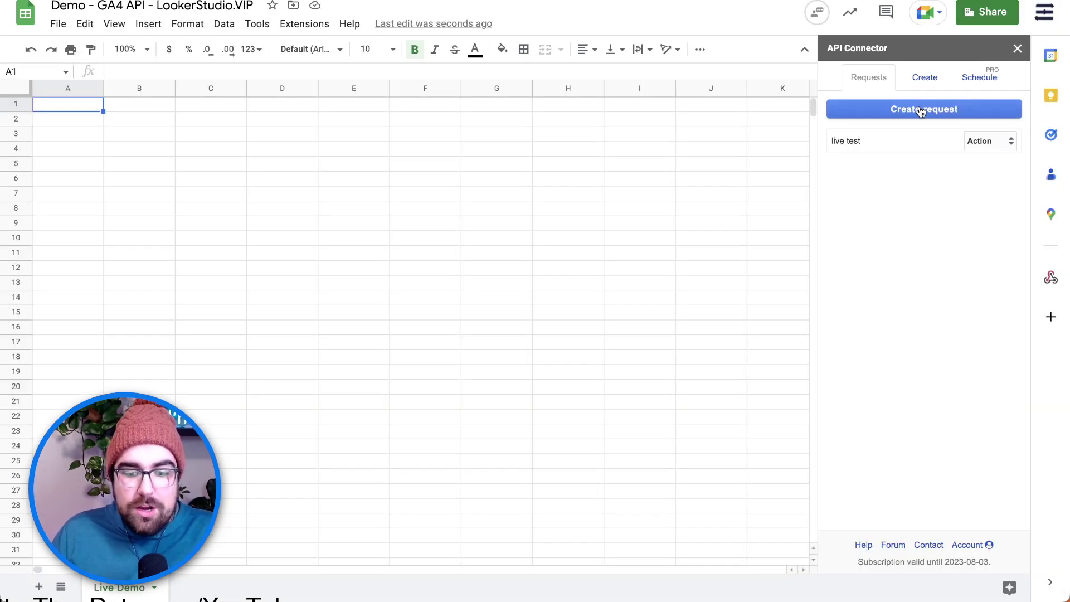
# Step: In the Google Sheets API Connector, create a new API request and set its method to POST
pyautogui.click(922, 109)
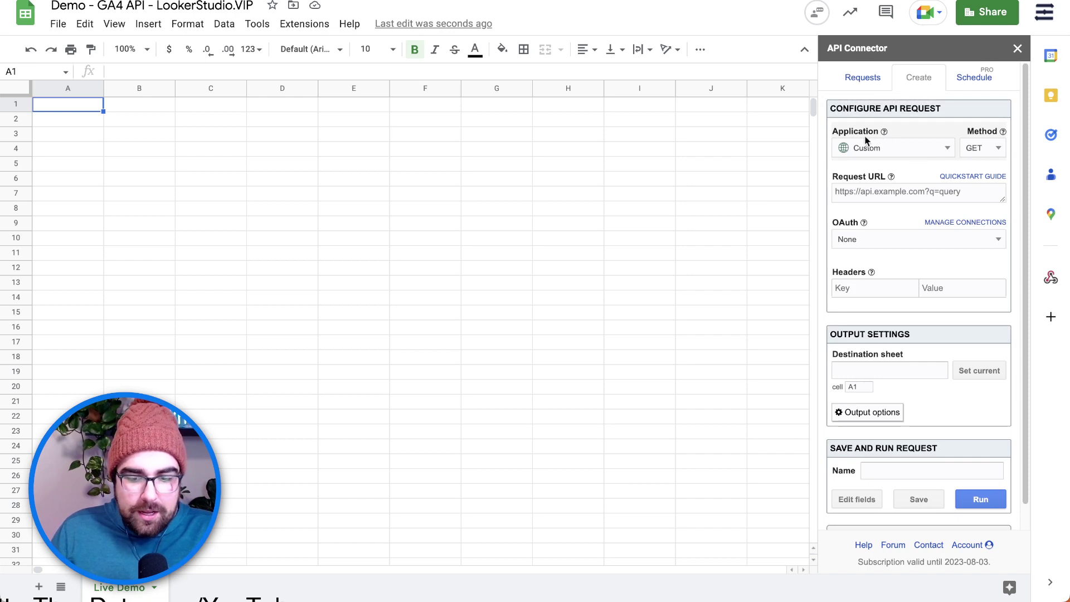
pyautogui.click(995, 153)
pyautogui.click(976, 189)
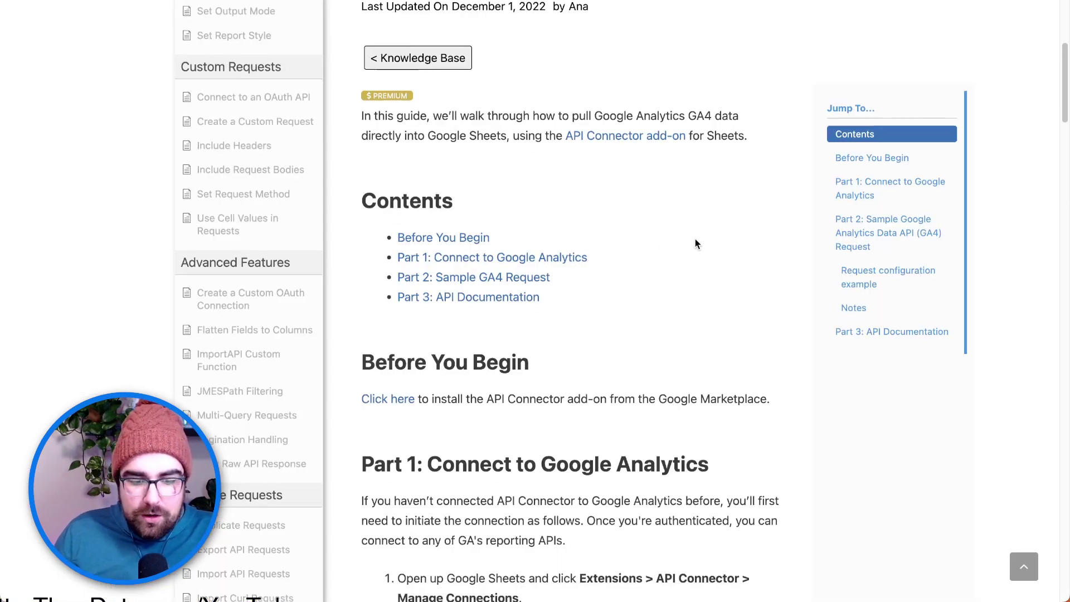
# Step: In the Mixed Analytics GA4 guide, find the request configuration example and copy its sample request URL
pyautogui.scroll(-10, 695, 239)
pyautogui.scroll(-15, 693, 240)
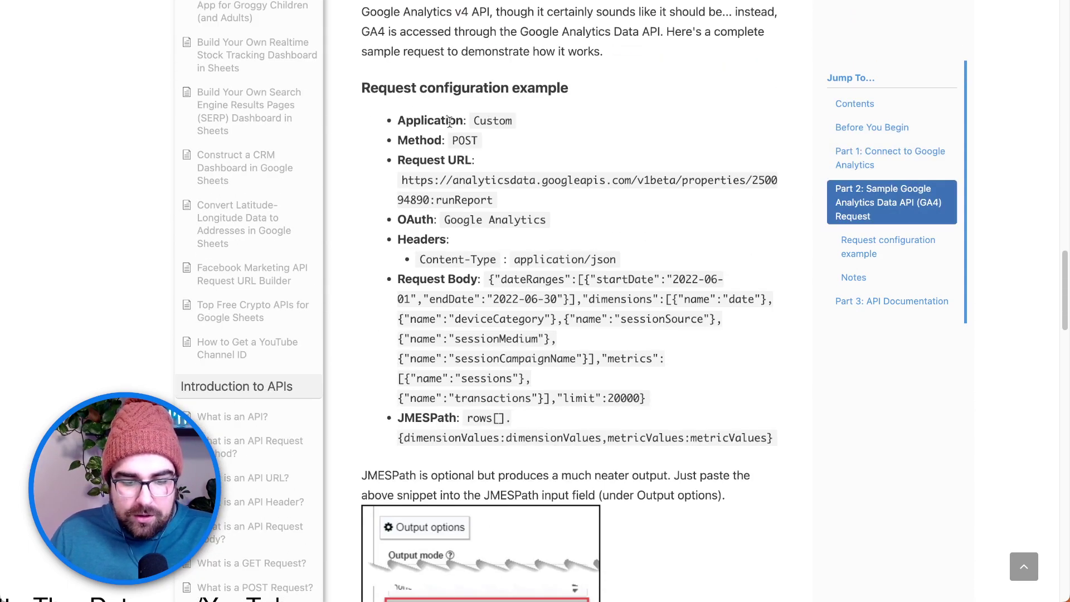
pyautogui.moveTo(397, 120); pyautogui.dragTo(527, 122)
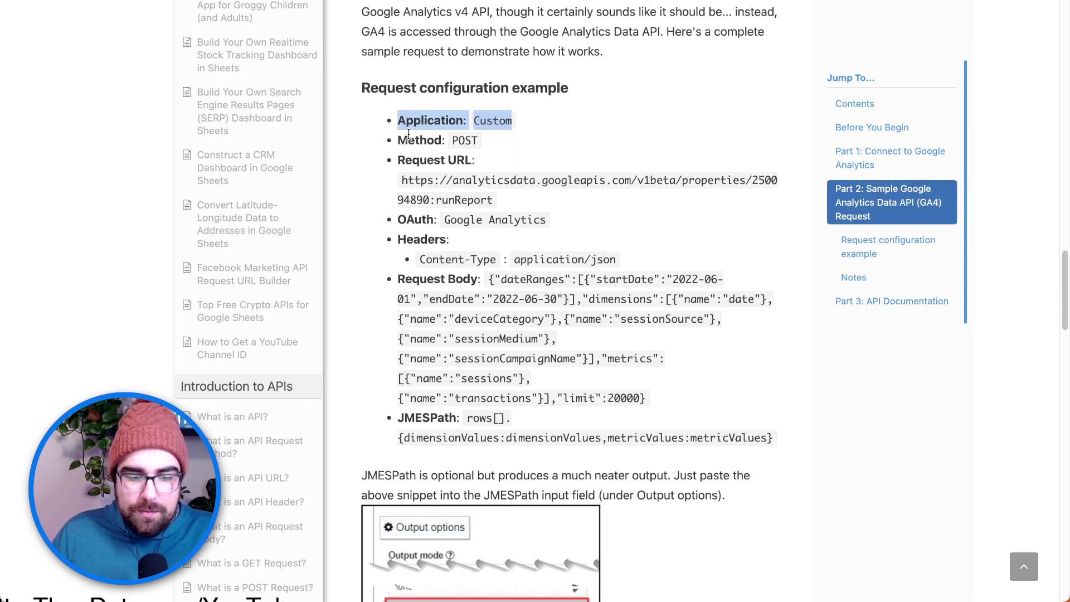
pyautogui.moveTo(397, 137); pyautogui.dragTo(453, 140)
pyautogui.click(478, 187)
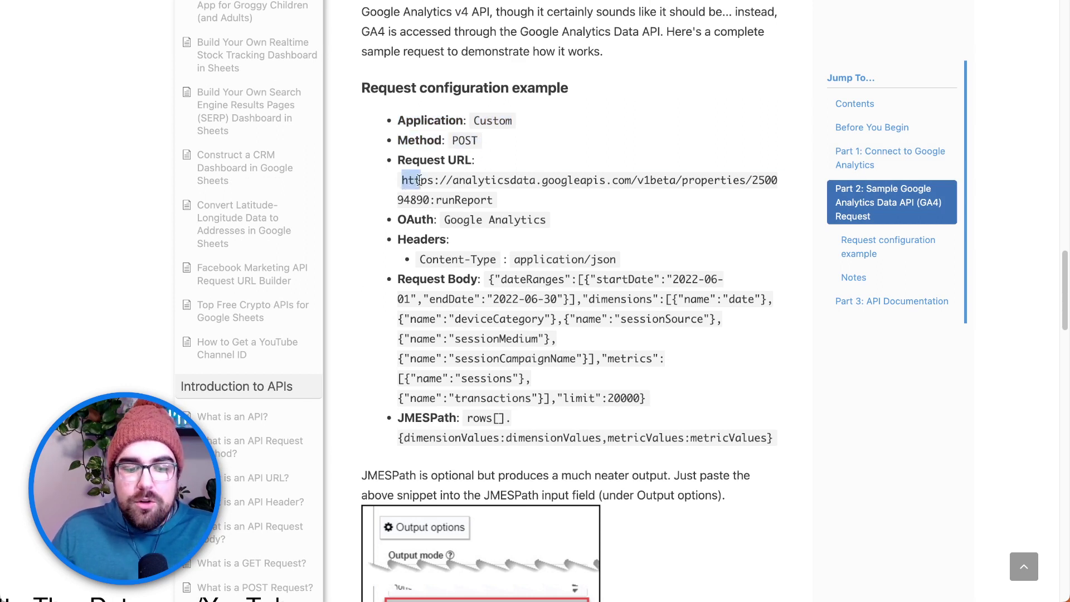
pyautogui.moveTo(419, 180); pyautogui.dragTo(491, 193)
pyautogui.press('super+c')
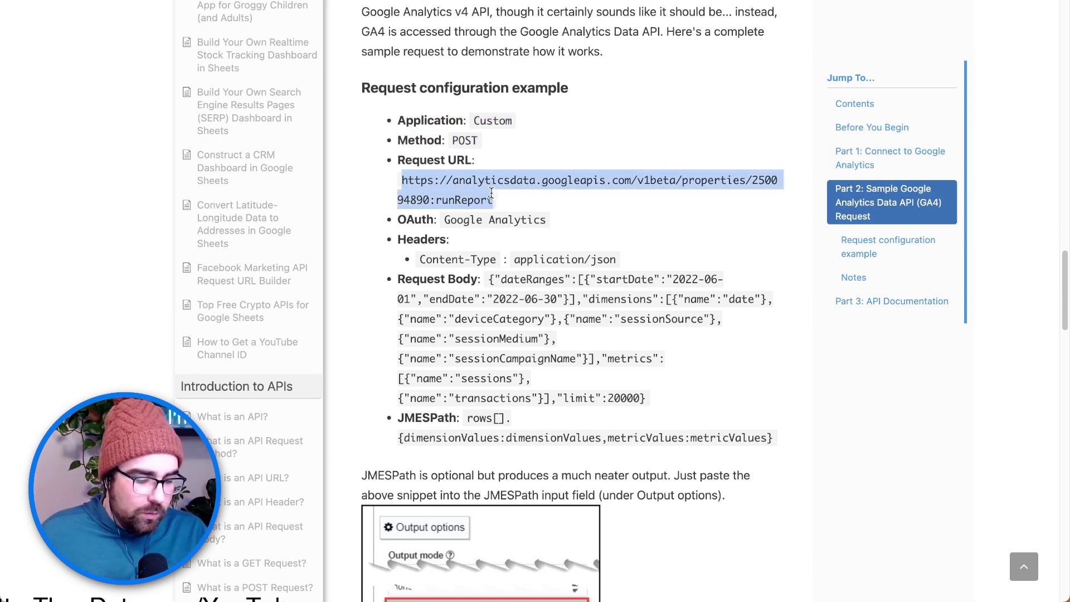
# Step: Back in the Google Sheets API Connector, paste the copied sample runReport URL as the request URL and enlarge its box
pyautogui.press('super+Tab')
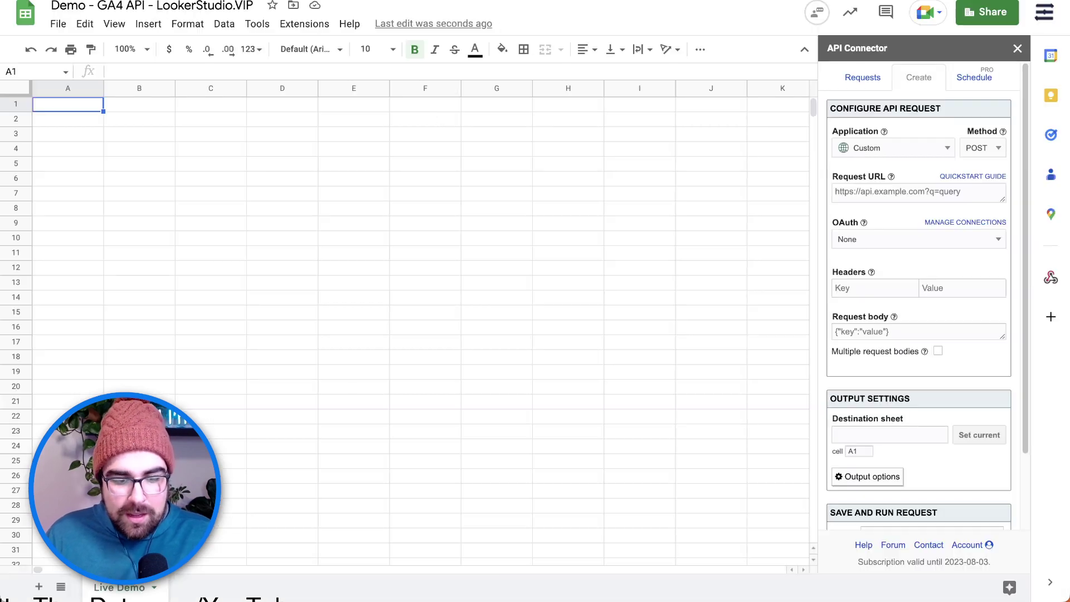
pyautogui.click(885, 193)
pyautogui.press('super+v')
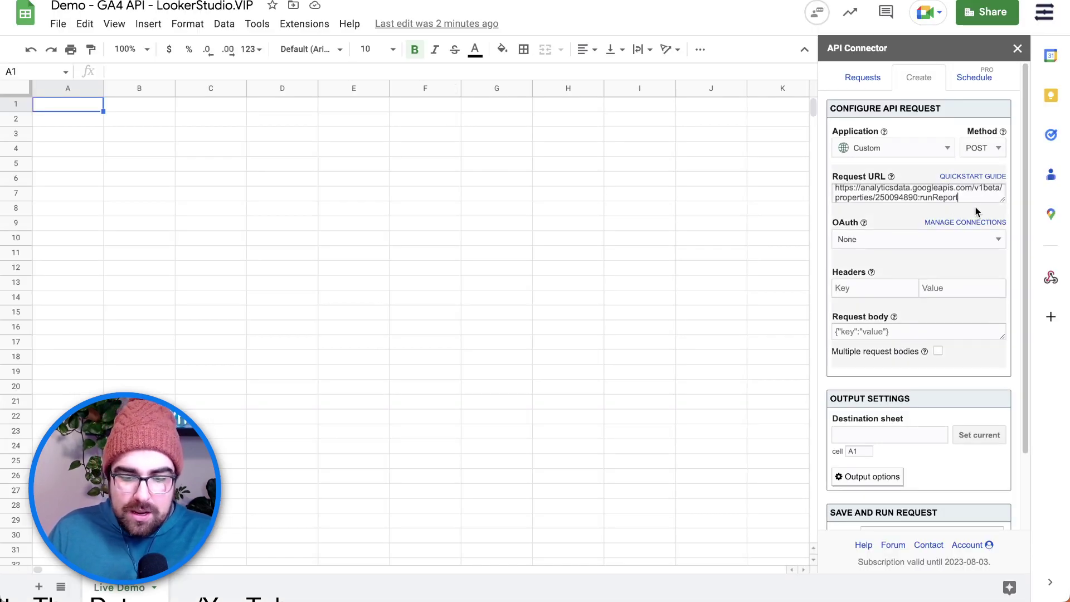
pyautogui.moveTo(1001, 199); pyautogui.dragTo(998, 225)
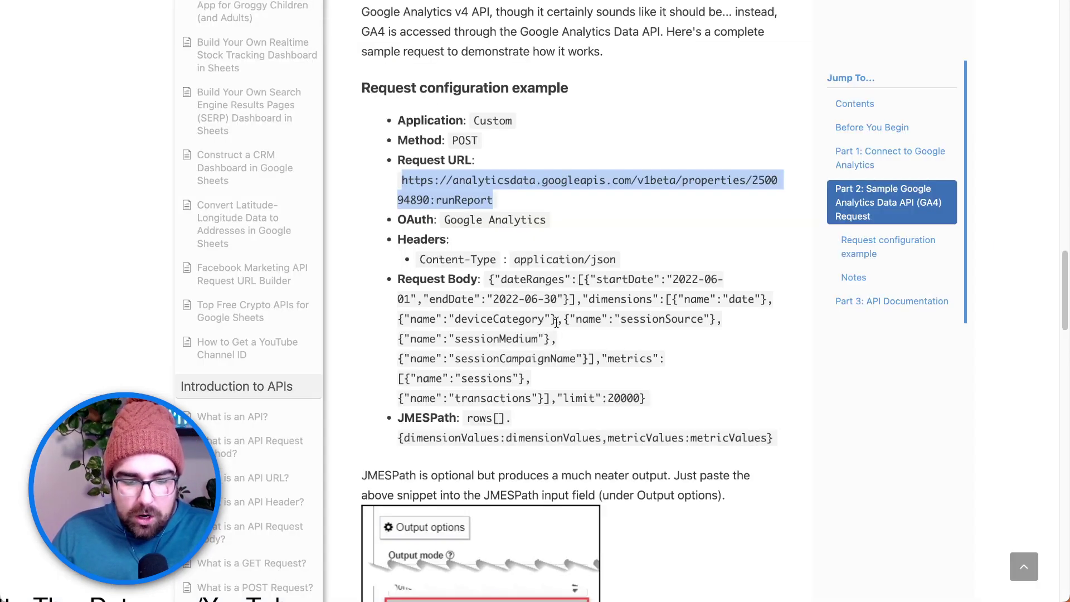
# Step: Copy Content-Type from the headers entry in the Mixed Analytics guide and paste it as the header key in API Connector
pyautogui.scroll(-1, 554, 334)
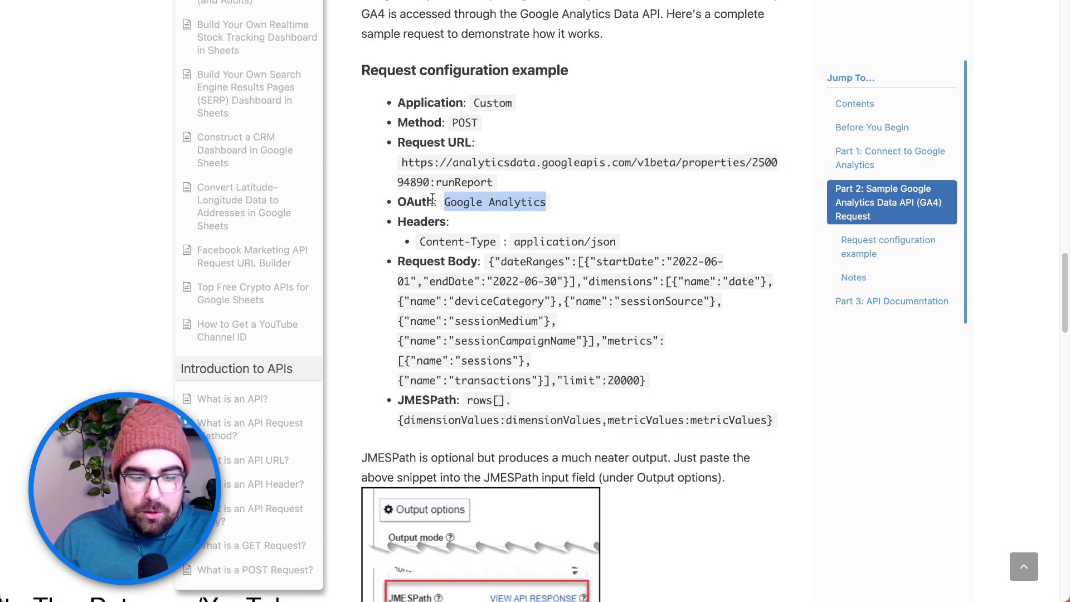
pyautogui.moveTo(422, 241); pyautogui.dragTo(491, 241)
pyautogui.click(521, 249)
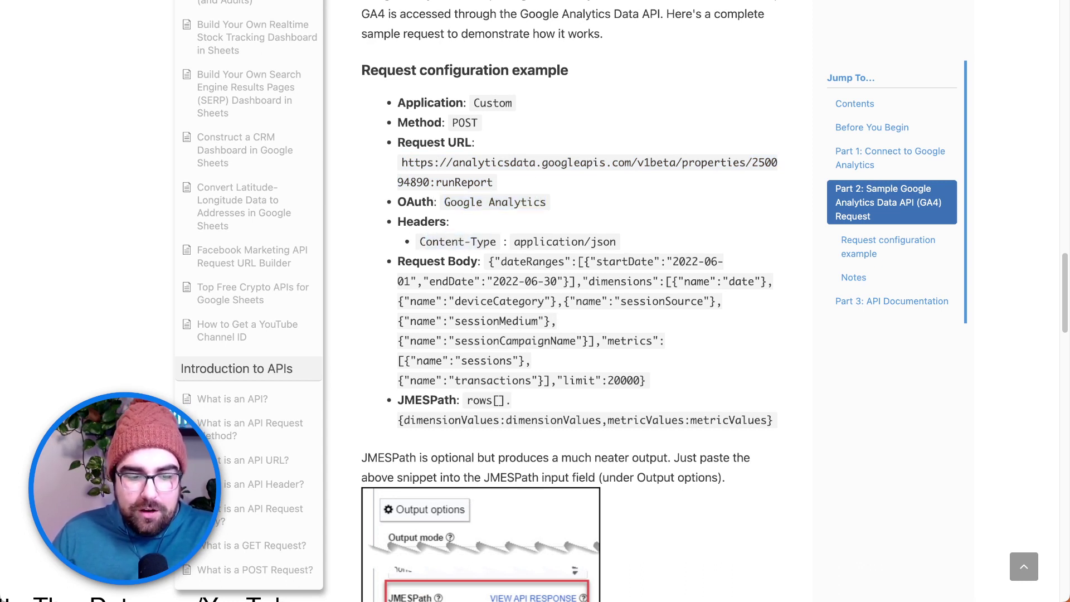
pyautogui.moveTo(421, 241); pyautogui.dragTo(495, 243)
pyautogui.hotkey('ctrl', 'c')
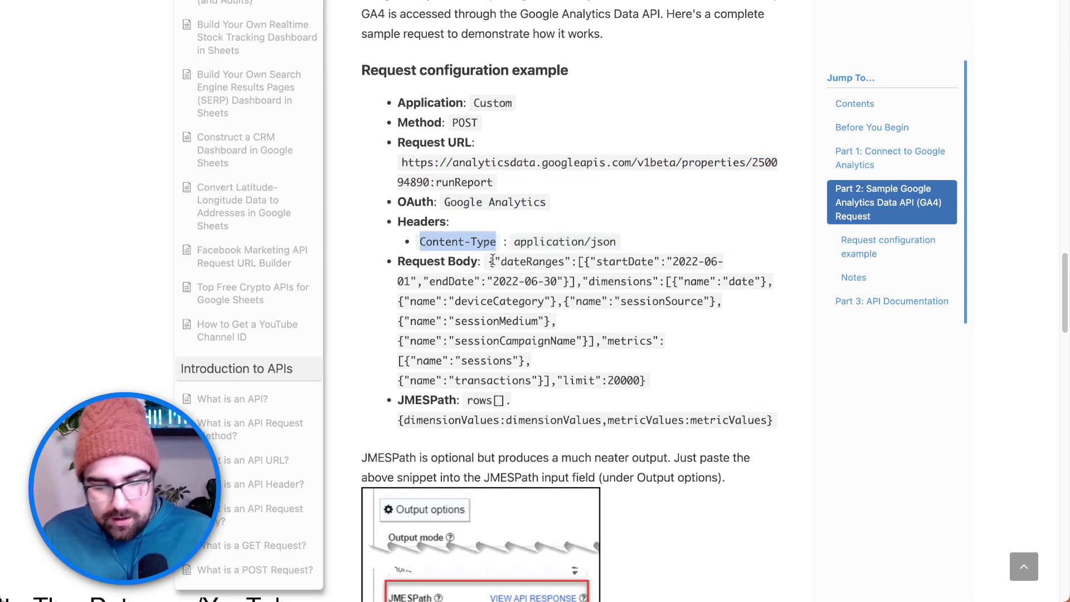
pyautogui.press('super+Tab')
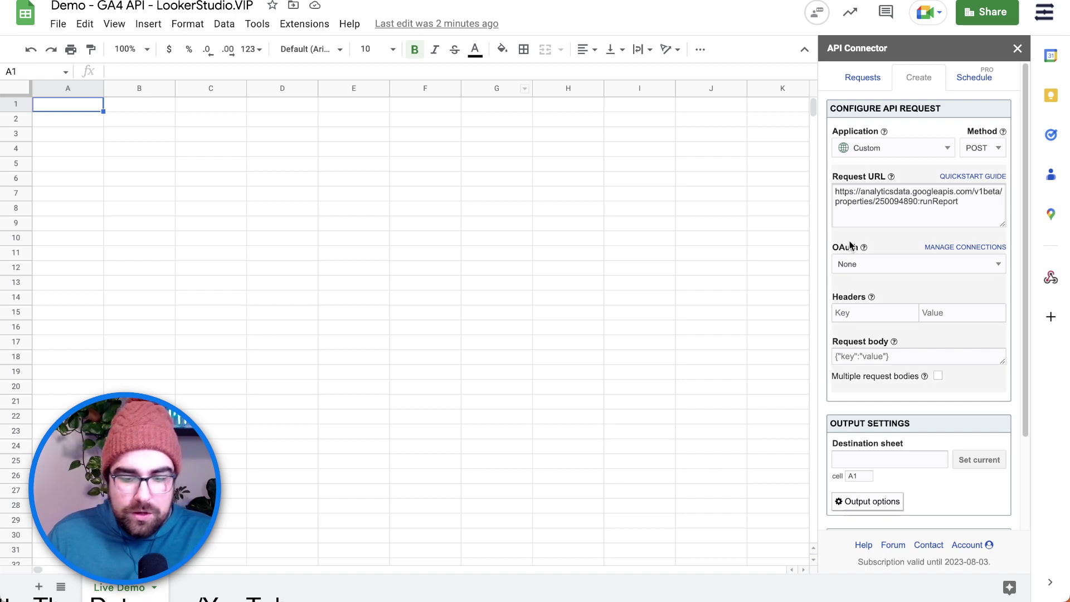
pyautogui.click(850, 308)
pyautogui.hotkey('ctrl', 'v')
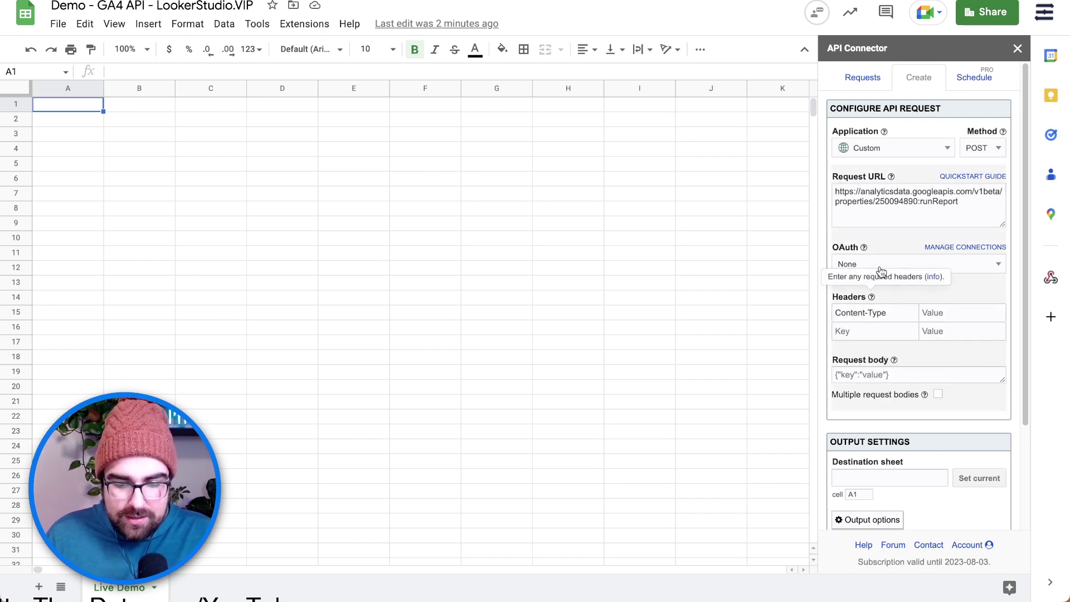
# Step: Set the API request's OAuth connection to Google Analytics
pyautogui.click(879, 265)
pyautogui.write('googl')
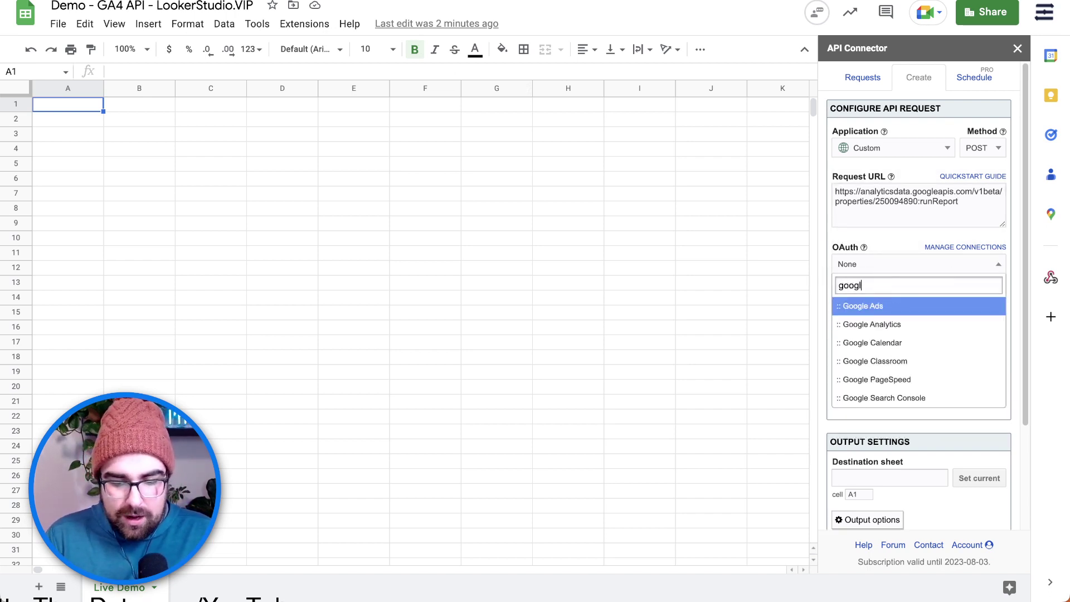
pyautogui.click(897, 324)
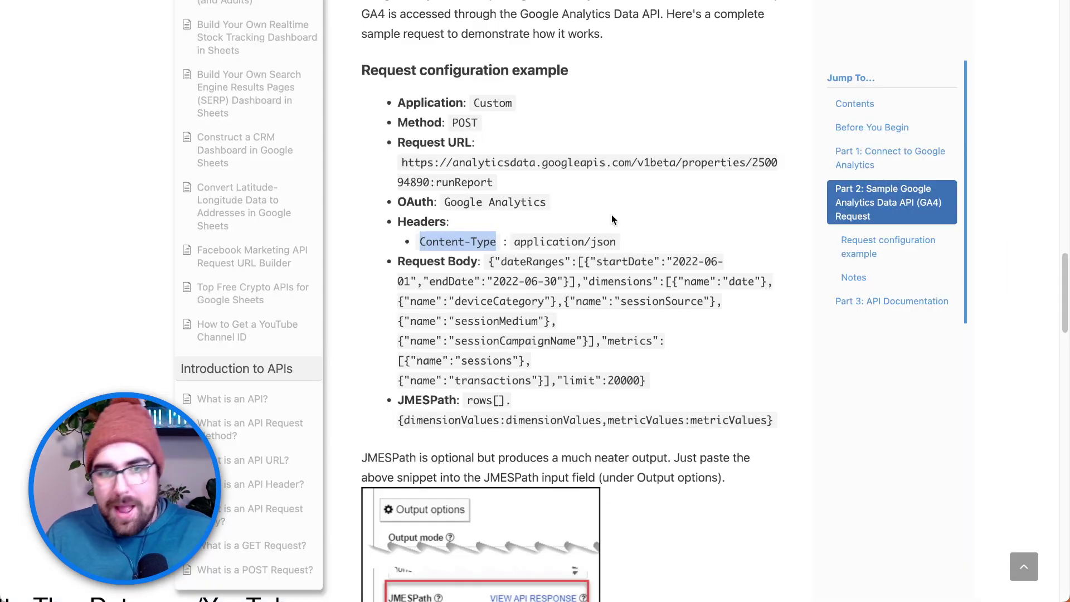
# Step: Copy application/json from the Mixed Analytics guide and paste it as the value of the Content-Type header in API Connector
pyautogui.moveTo(514, 242); pyautogui.dragTo(613, 245)
pyautogui.hotkey('ctrl', 'c')
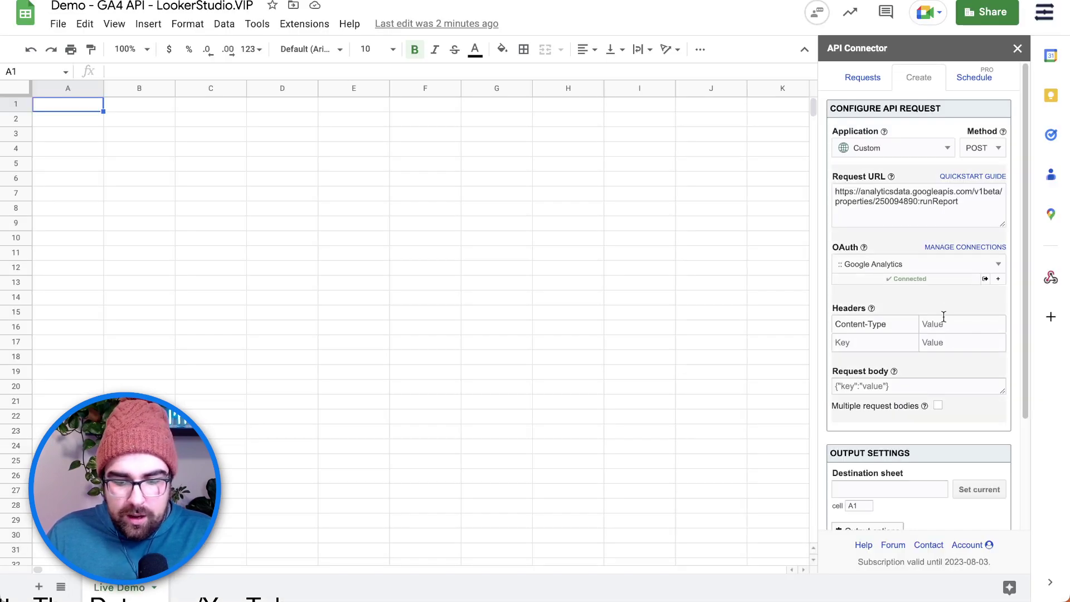
pyautogui.click(947, 325)
pyautogui.hotkey('ctrl', 'v')
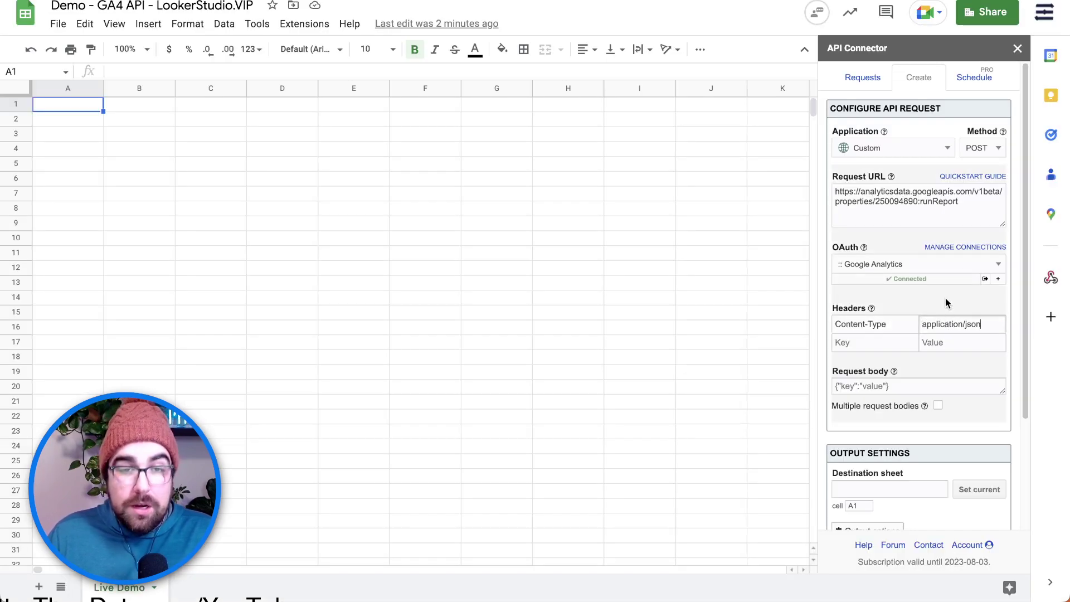
pyautogui.scroll(-2, 932, 419)
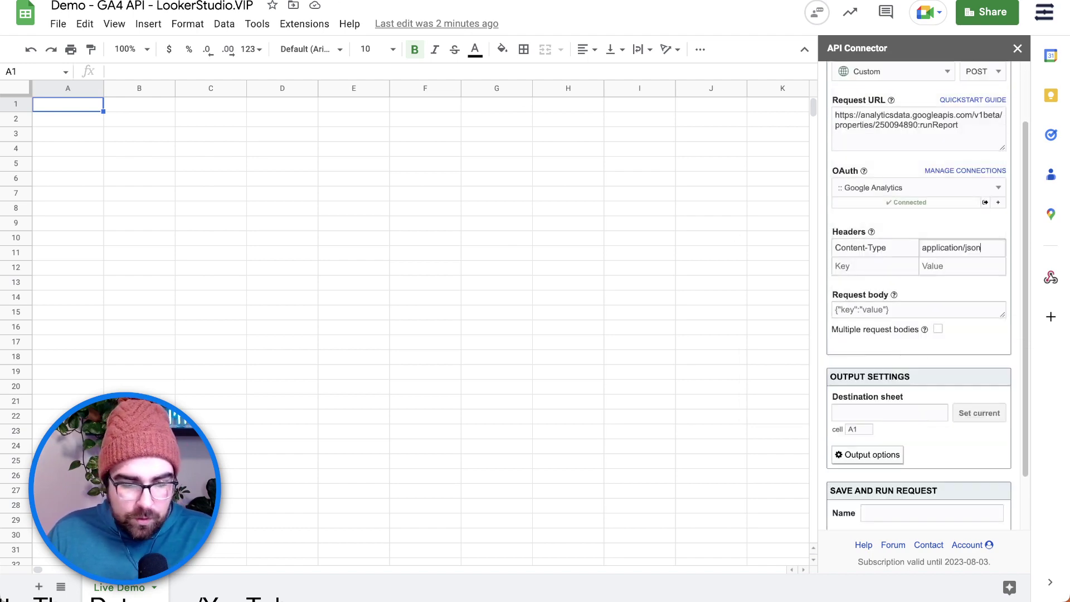
# Step: In the Mixed Analytics guide, examine the sample request body's date ranges, dimensions and limit, plus the JMESPath expression
pyautogui.hotkey('alt', 'Tab')
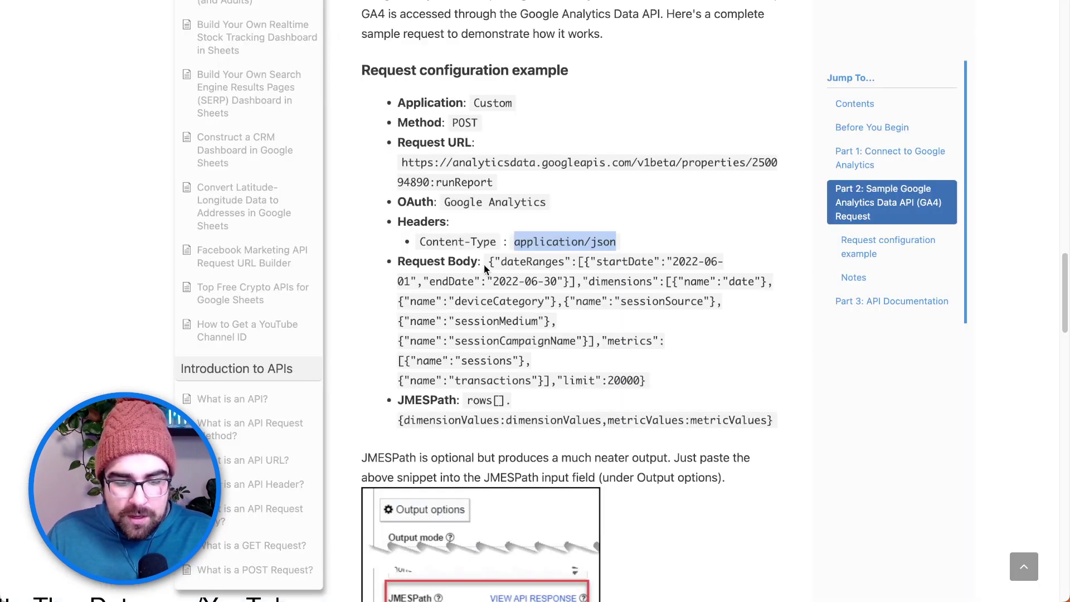
pyautogui.moveTo(488, 261); pyautogui.dragTo(533, 260)
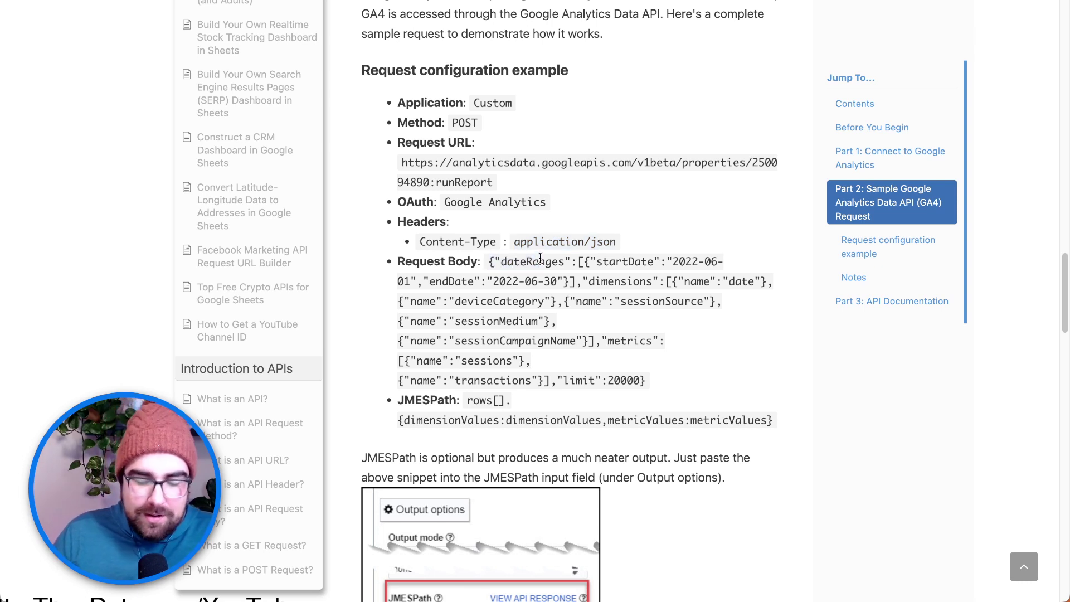
pyautogui.doubleClick(538, 261)
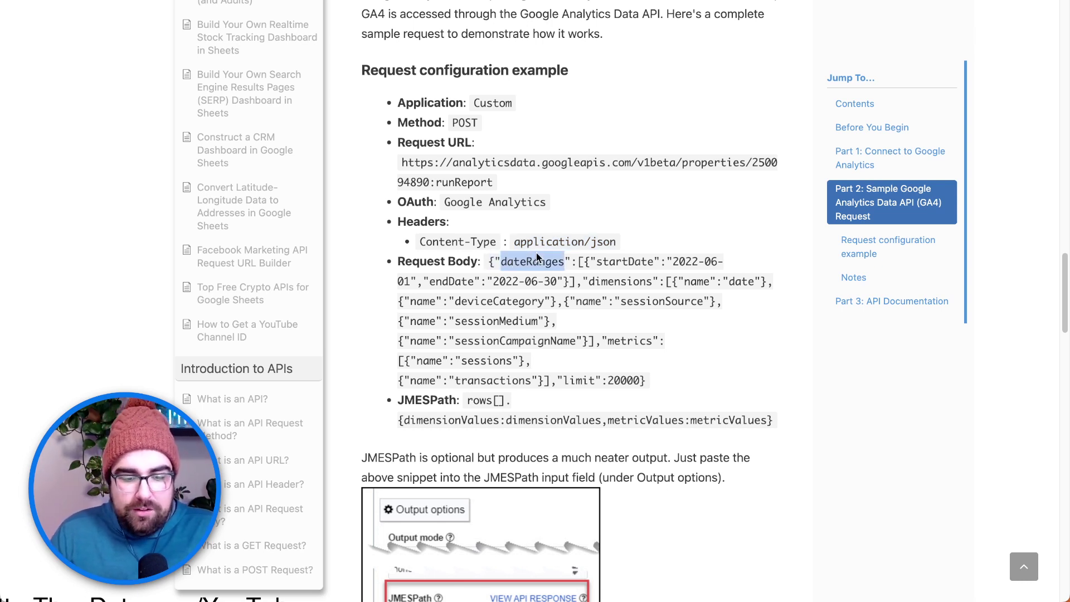
pyautogui.doubleClick(536, 261)
pyautogui.moveTo(596, 262); pyautogui.dragTo(645, 260)
pyautogui.doubleClick(440, 283)
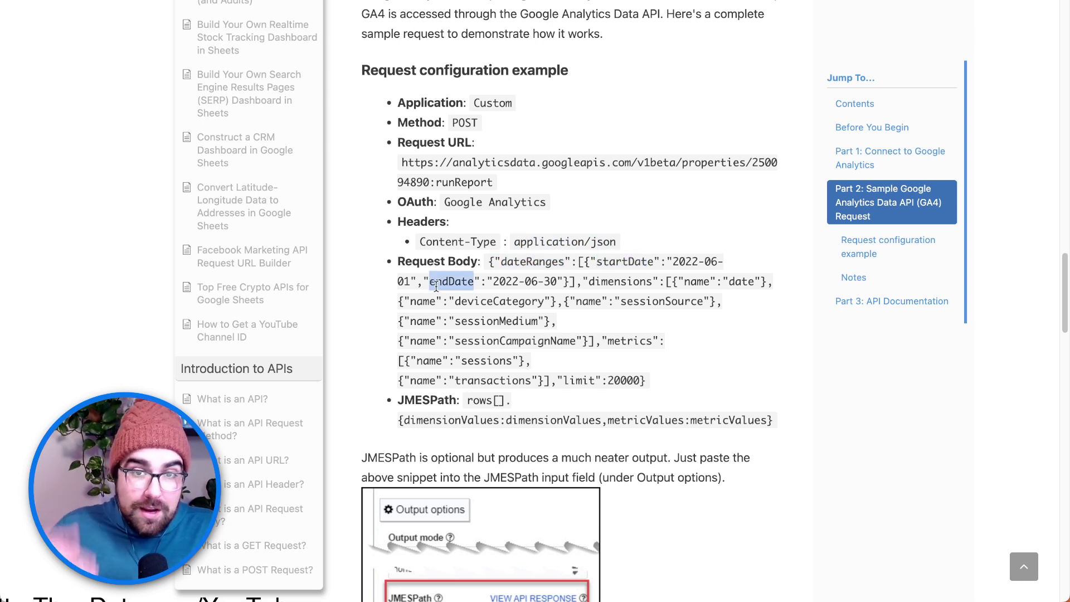
pyautogui.doubleClick(607, 281)
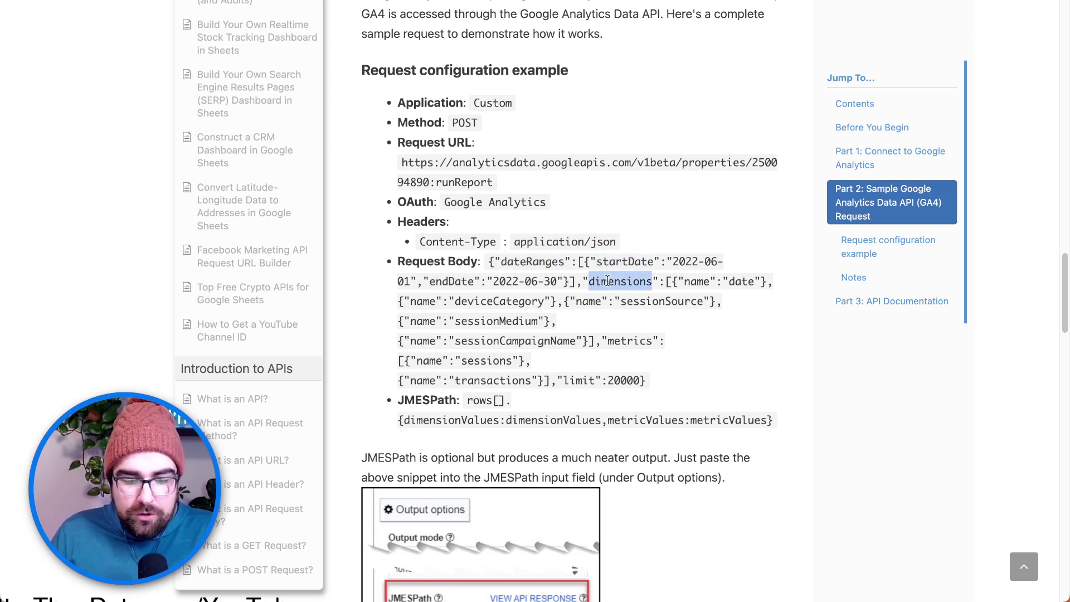
pyautogui.click(739, 282)
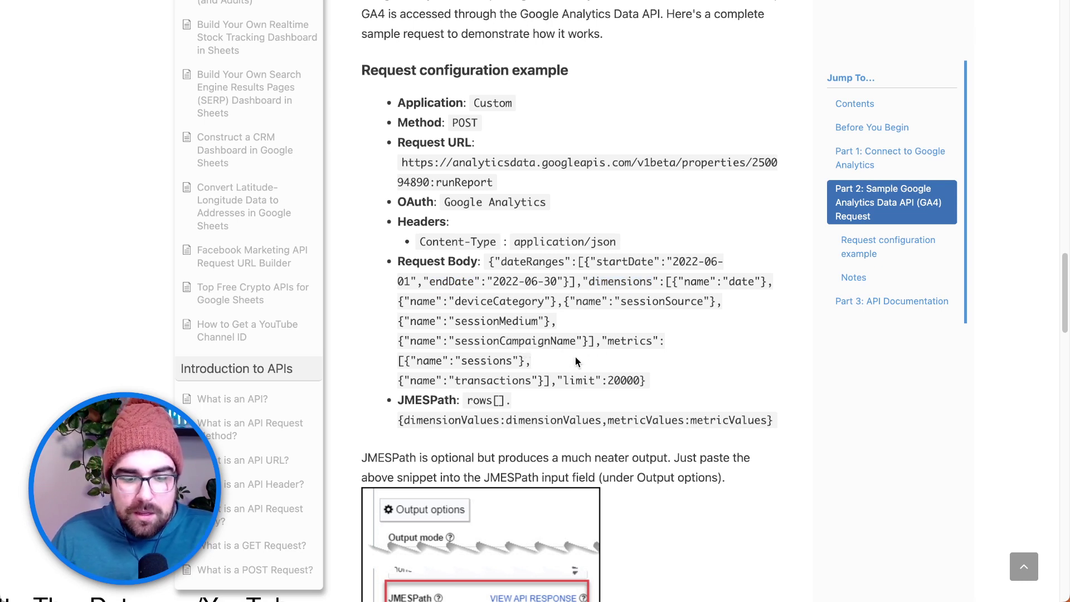
pyautogui.moveTo(556, 381); pyautogui.dragTo(603, 381)
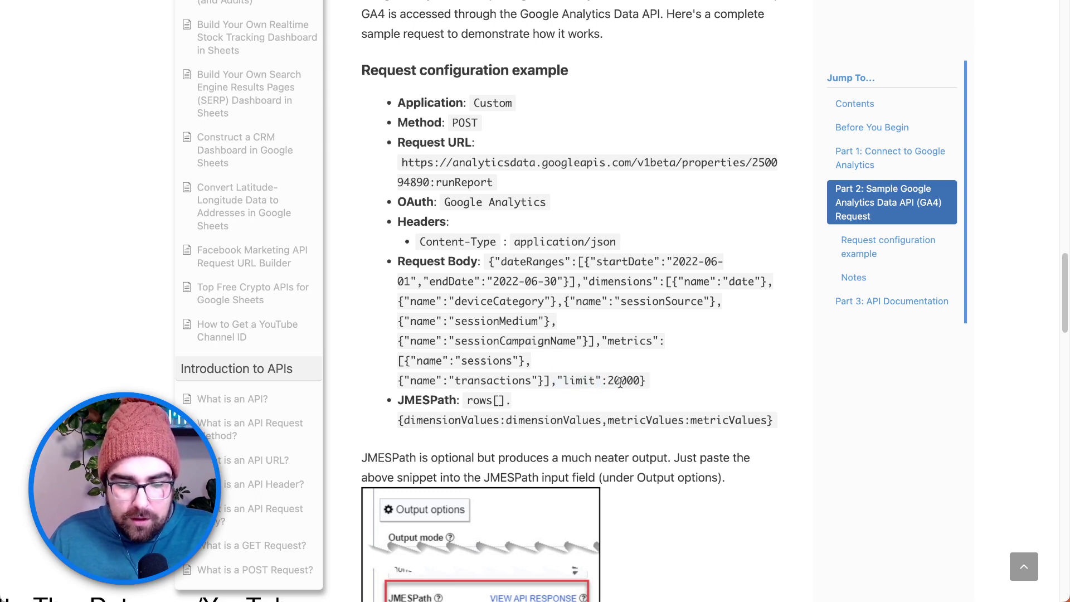
pyautogui.doubleClick(622, 381)
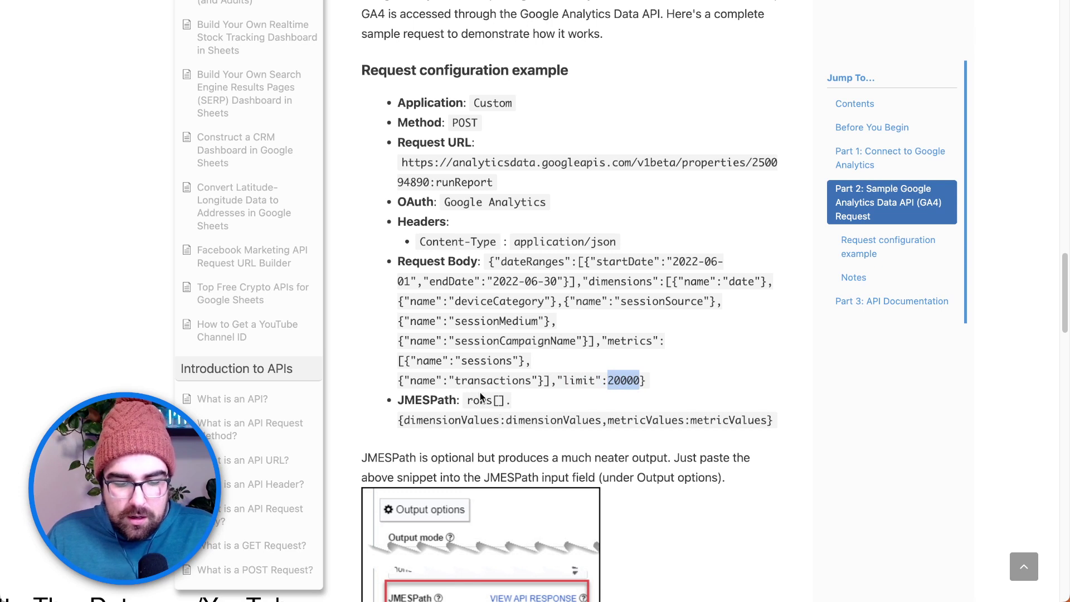
pyautogui.doubleClick(410, 400)
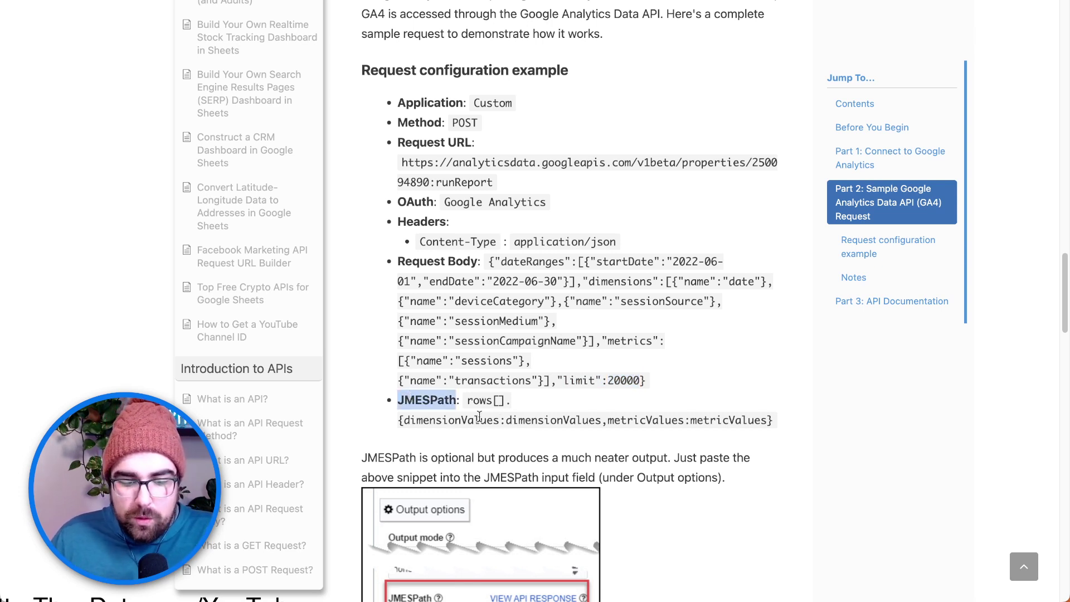
pyautogui.click(399, 421)
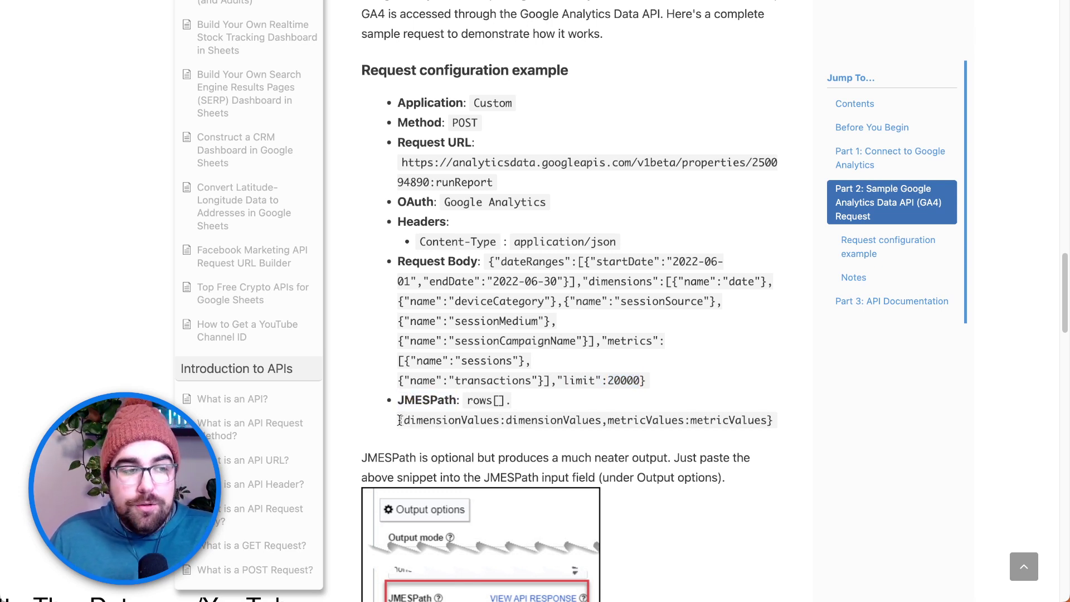
pyautogui.moveTo(399, 420); pyautogui.dragTo(674, 442)
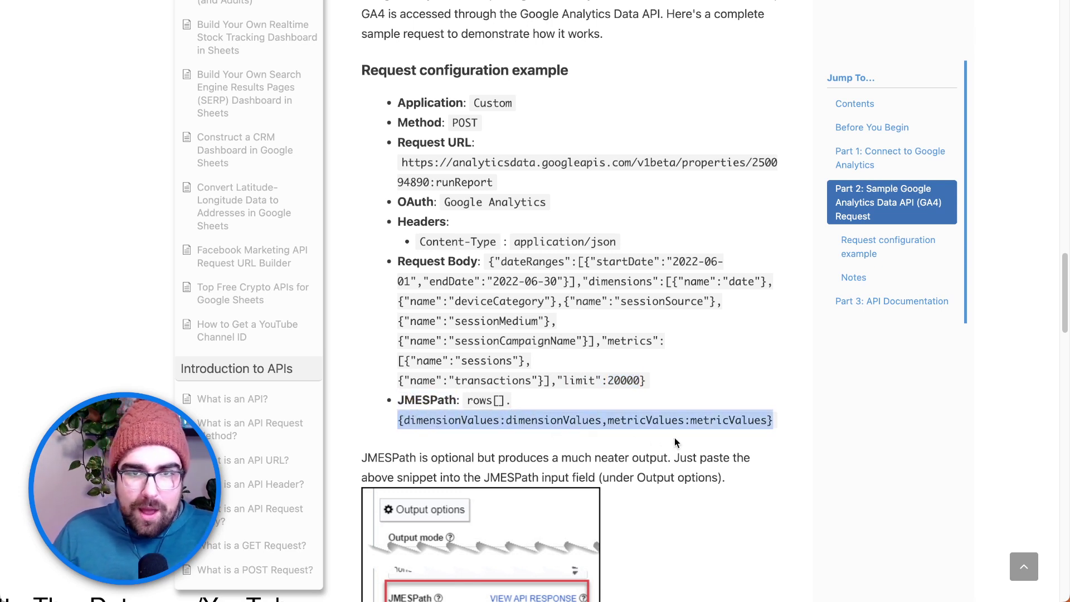
pyautogui.click(778, 428)
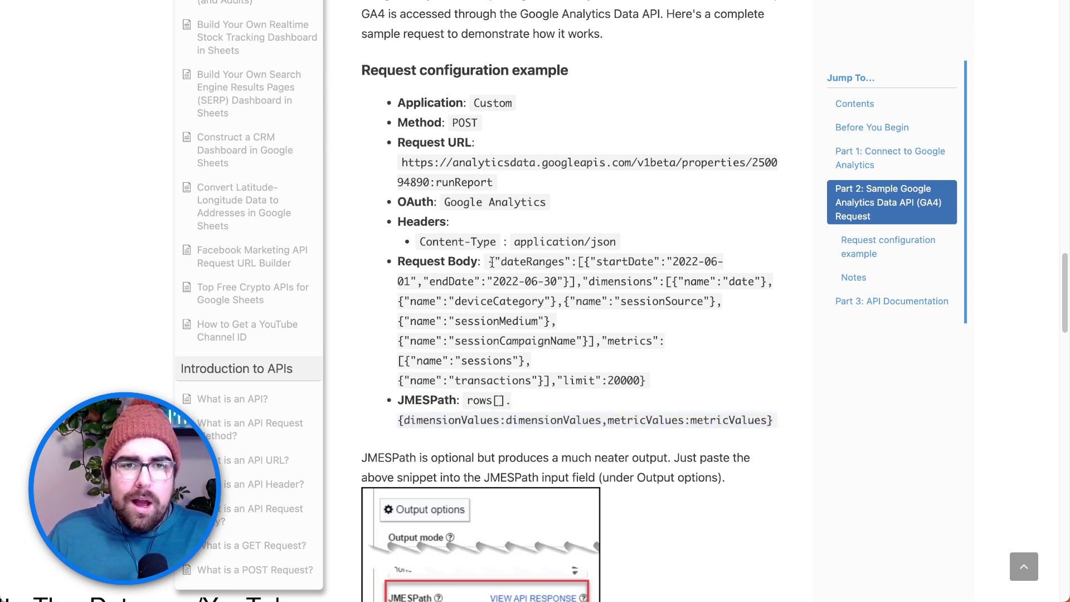
# Step: Copy the guide's complete sample request body, from dateRanges through the 20000 limit, into API Connector's enlarged request body box
pyautogui.moveTo(492, 262); pyautogui.dragTo(656, 378)
pyautogui.hotkey('ctrl', 'c')
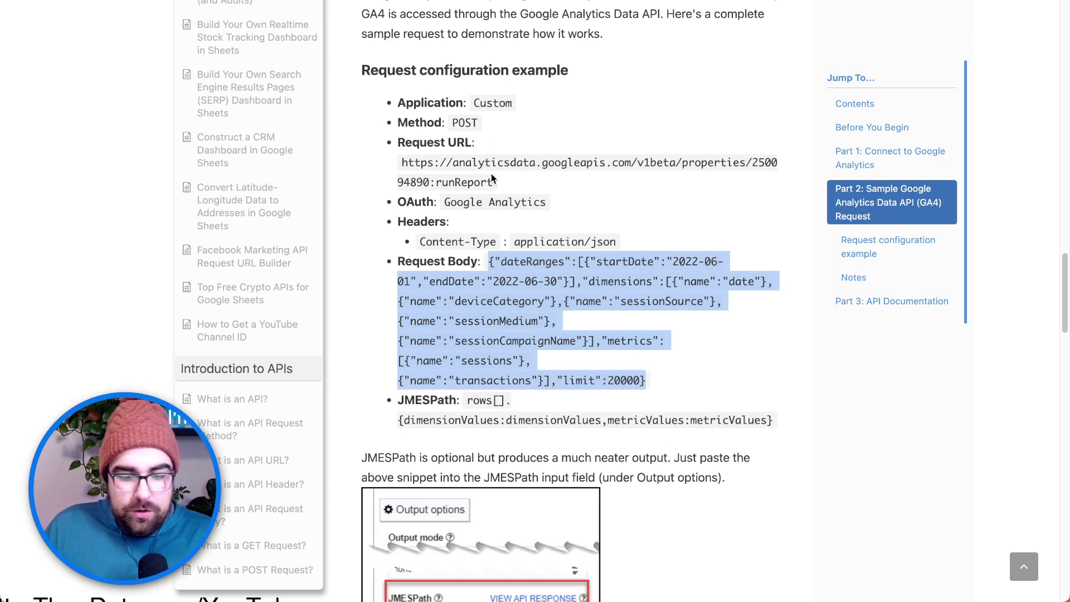
pyautogui.press('super+Tab')
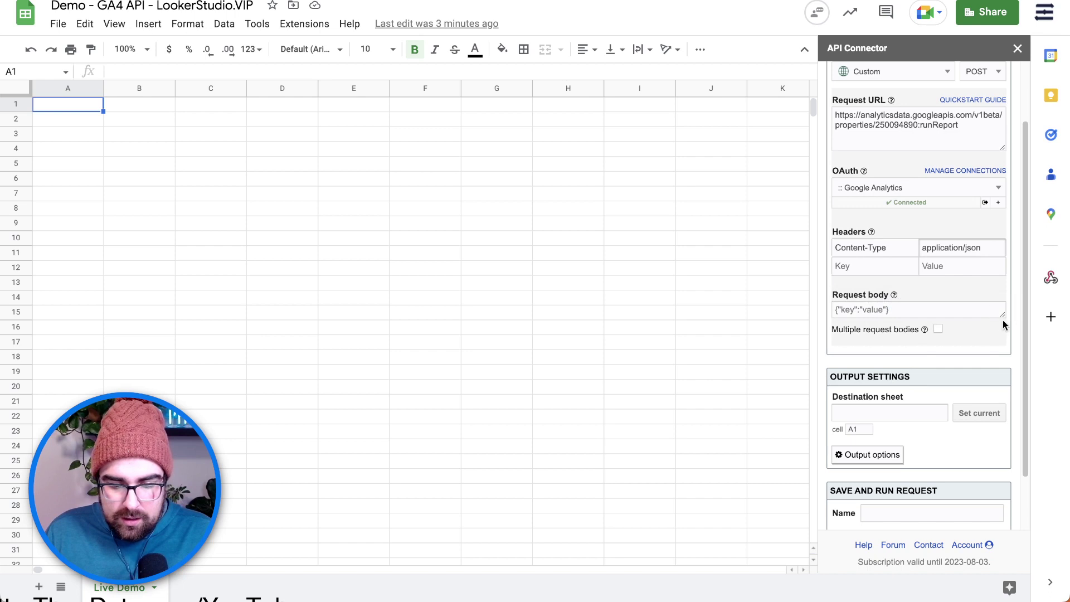
pyautogui.moveTo(1004, 319); pyautogui.dragTo(1000, 403)
pyautogui.click(964, 358)
pyautogui.hotkey('ctrl', 'v')
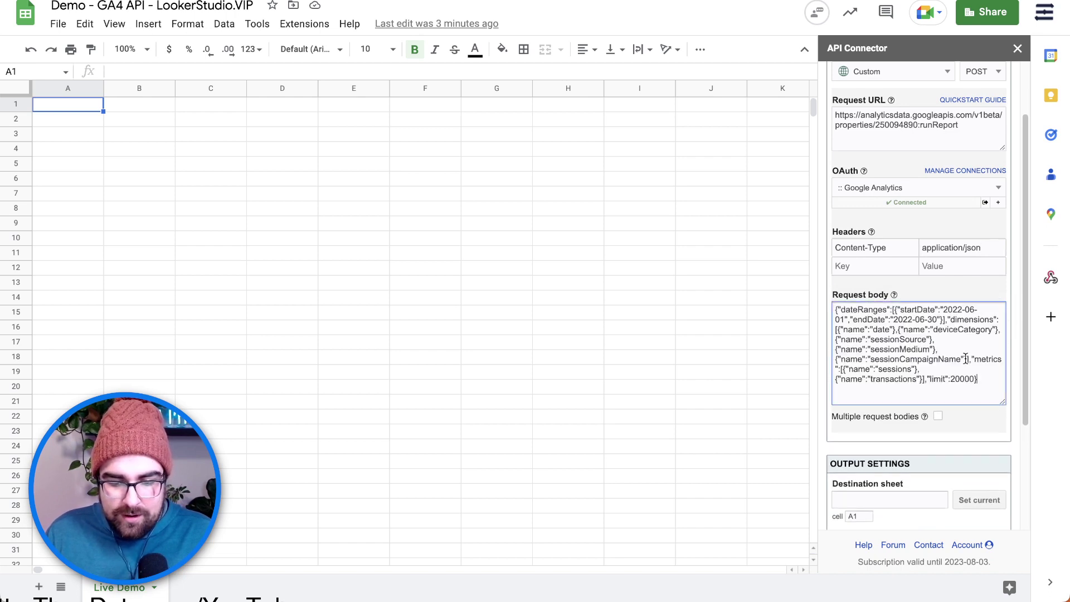
pyautogui.scroll(-1, 918, 361)
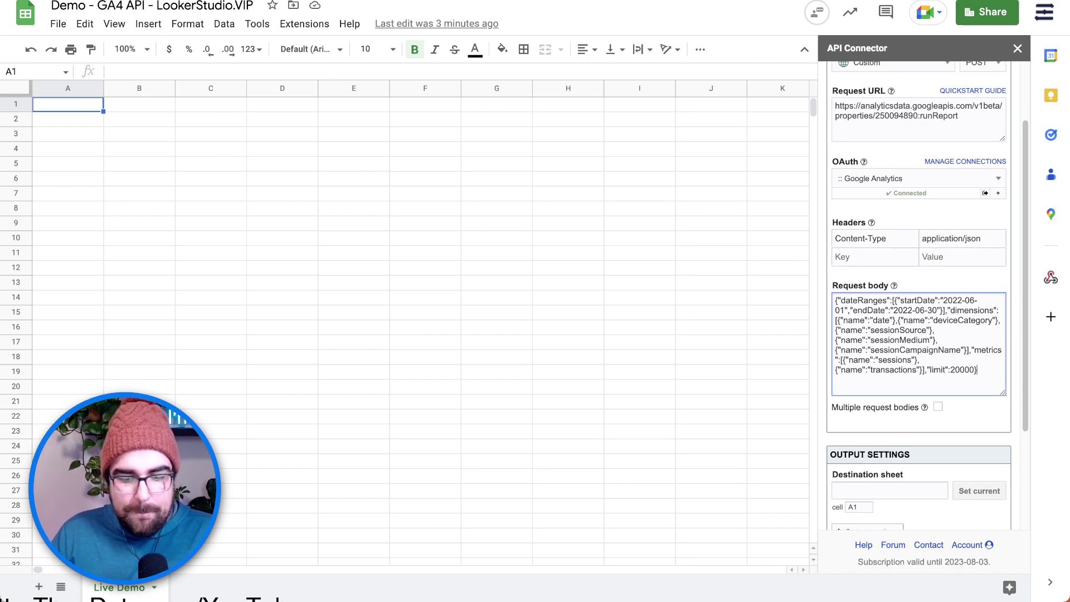
# Step: In the Mixed Analytics guide, copy the full JMESPath expression starting with rows[]
pyautogui.press('super+Tab')
pyautogui.click(537, 406)
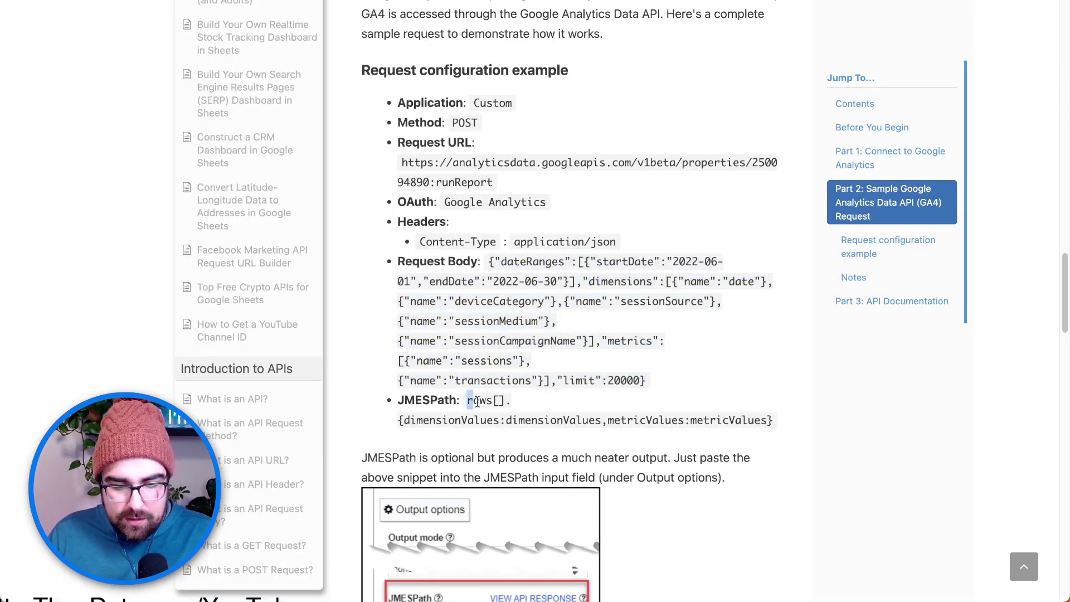
pyautogui.moveTo(477, 402); pyautogui.dragTo(777, 425)
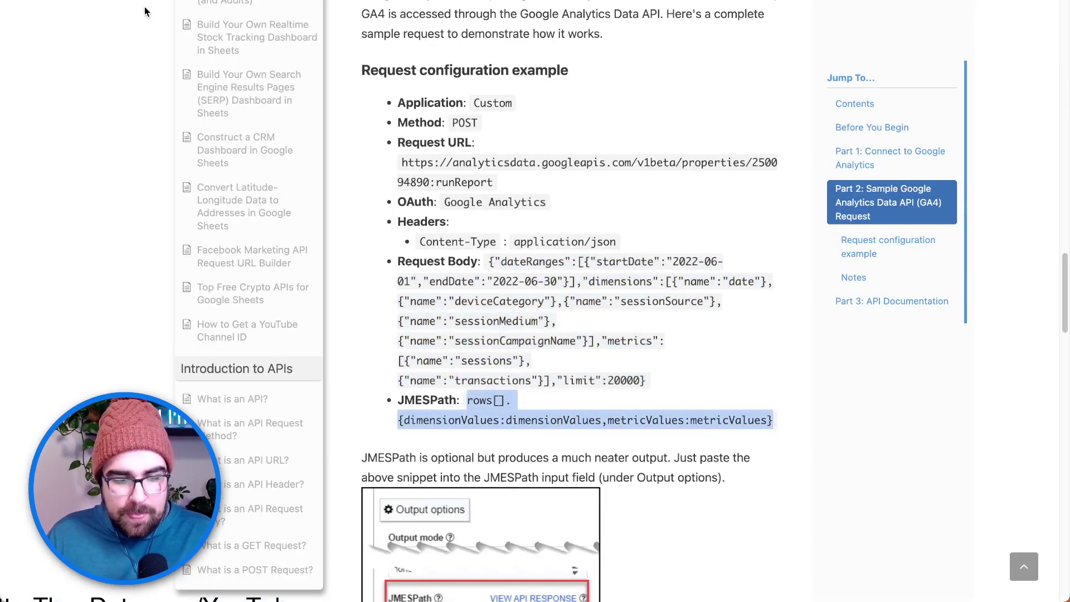
# Step: In API Connector's expanded output options, set JMESPath to rows[].{dimensionValues:dimensionValues,metricValues:metricValues}
pyautogui.press('super+Tab')
pyautogui.scroll(-2, 928, 437)
pyautogui.scroll(-3, 928, 437)
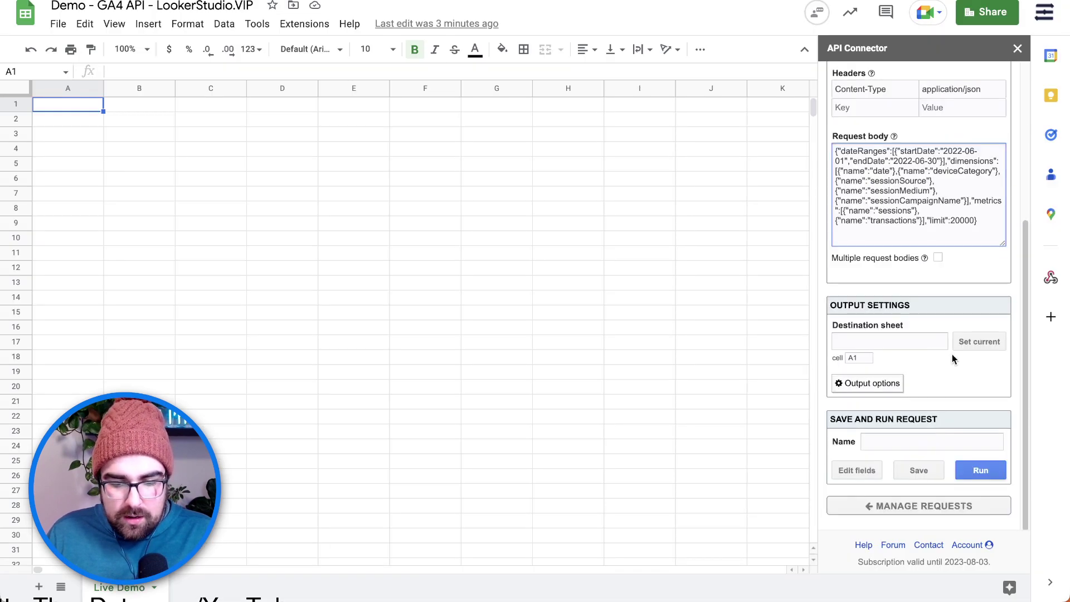
pyautogui.scroll(5, 951, 353)
pyautogui.scroll(-4, 888, 385)
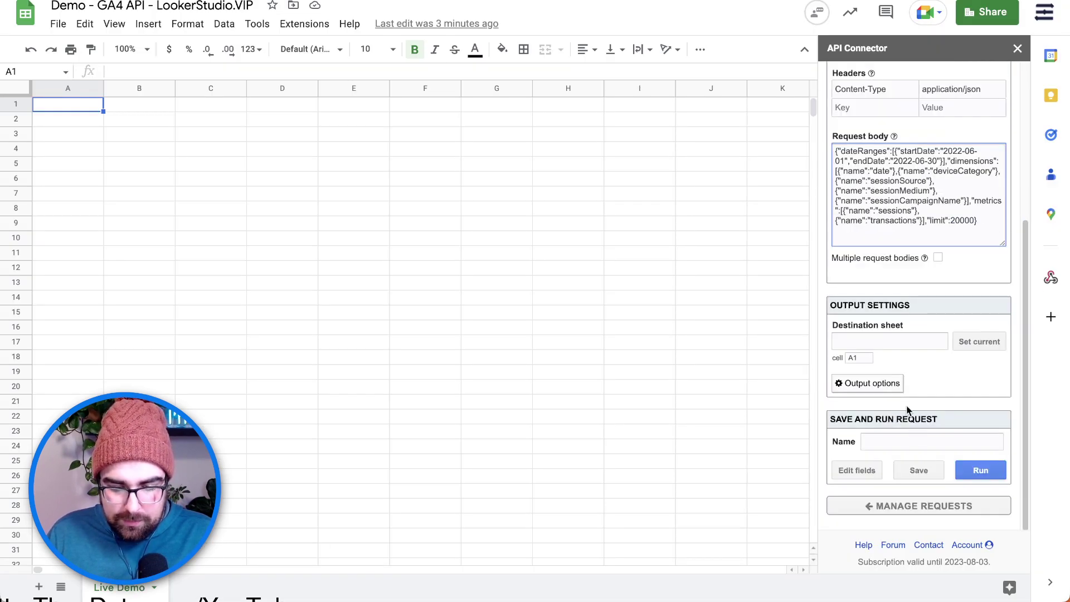
pyautogui.click(886, 384)
pyautogui.scroll(-3, 899, 429)
pyautogui.click(881, 372)
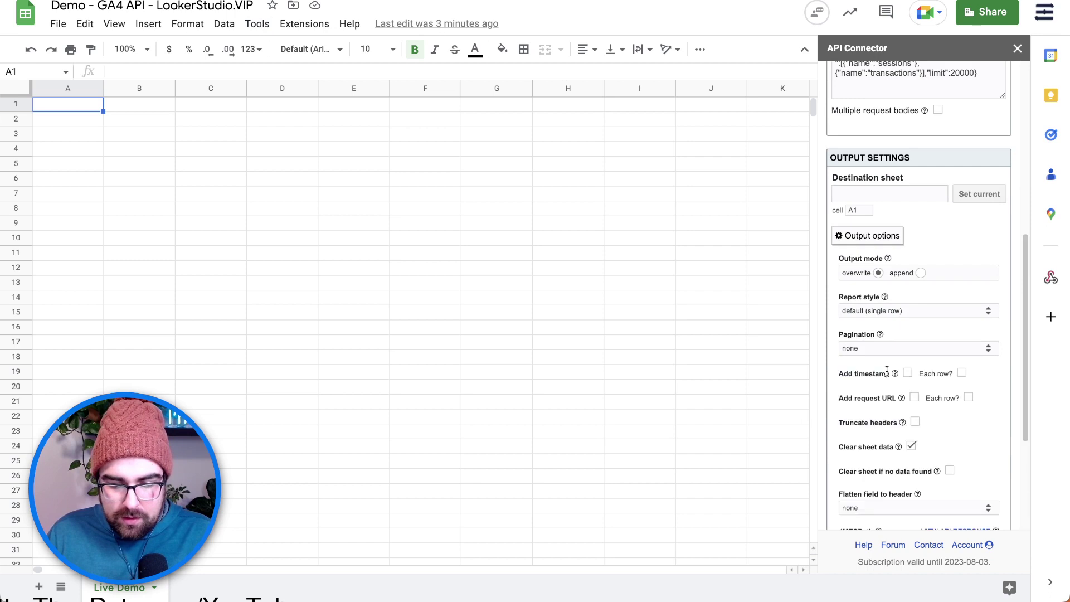
pyautogui.scroll(-2, 898, 430)
pyautogui.click(899, 432)
pyautogui.write('rows[*].{dimensionValues:dimensionValues,metricValues:metricValues}')
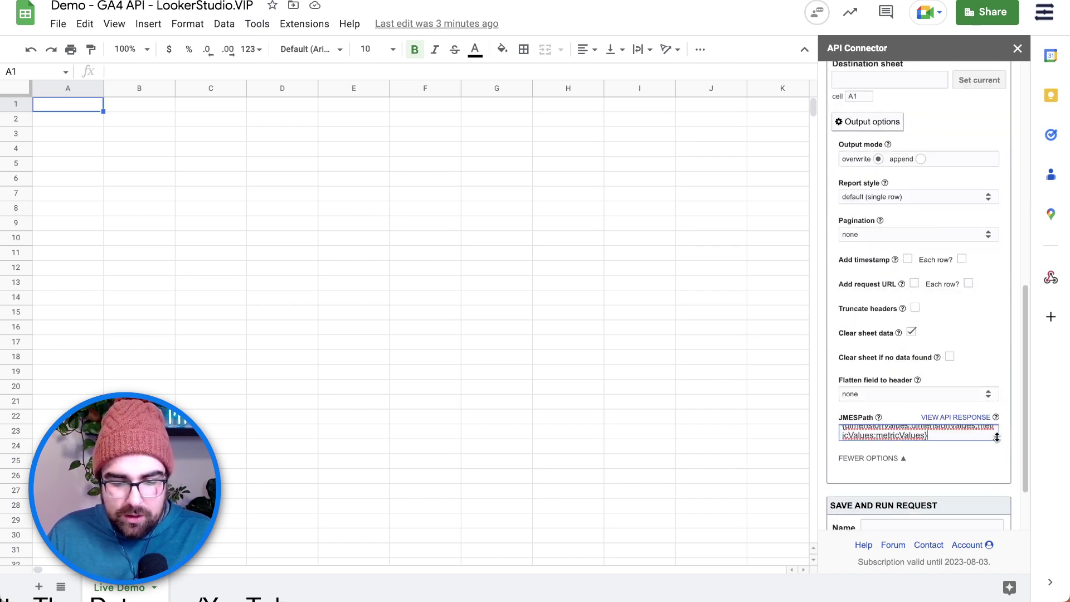
# Step: Enlarge the JMESPath box and set the output's destination sheet to the current sheet, Live Demo
pyautogui.moveTo(996, 439); pyautogui.dragTo(996, 482)
pyautogui.scroll(2, 919, 343)
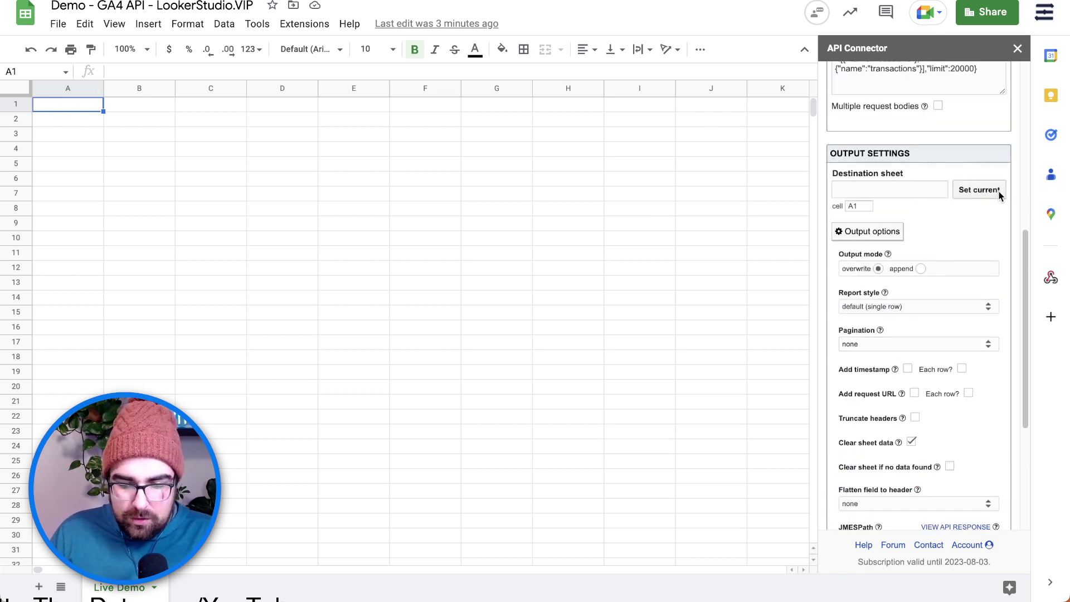
pyautogui.click(975, 188)
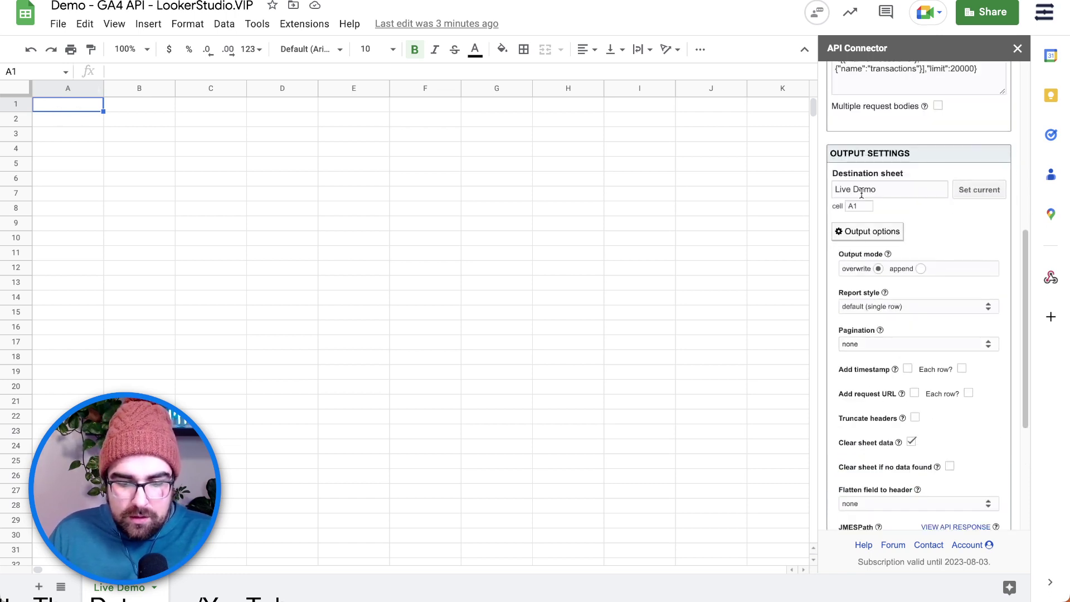
# Step: Replace the sample property ID in the request URL with the LookerStudio.VIP property's ID copied from Google Analytics Property Settings
pyautogui.scroll(5, 898, 247)
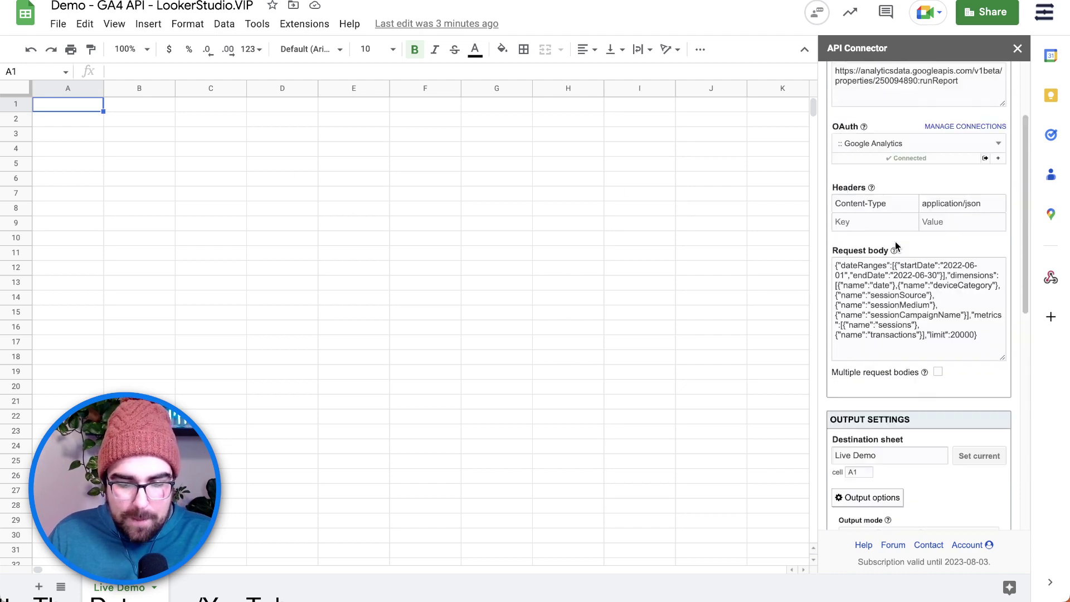
pyautogui.scroll(3, 915, 309)
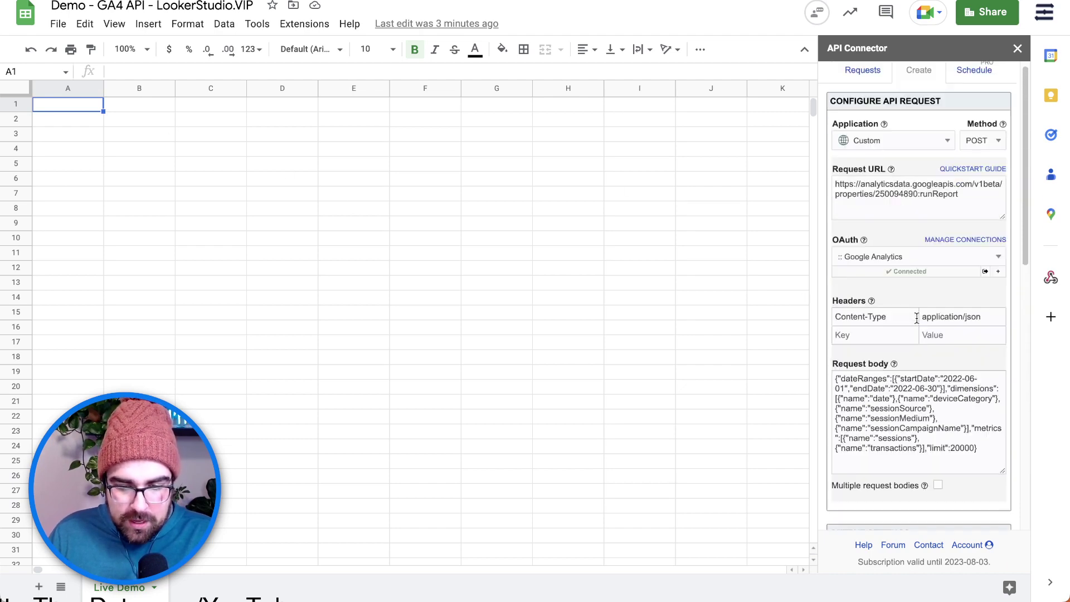
pyautogui.doubleClick(892, 202)
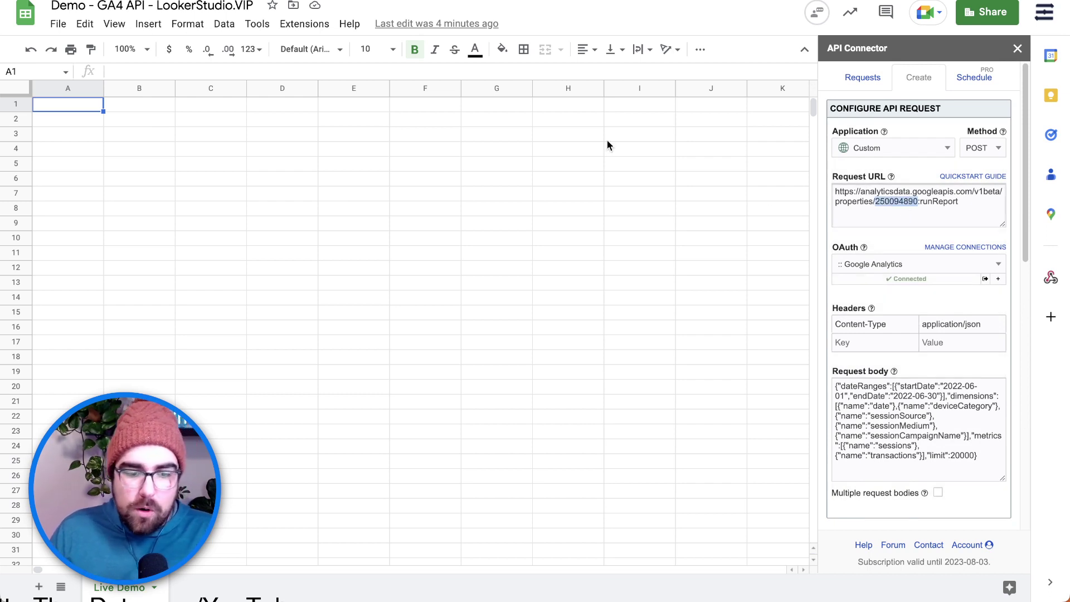
pyautogui.hotkey('ctrl', 'Tab')
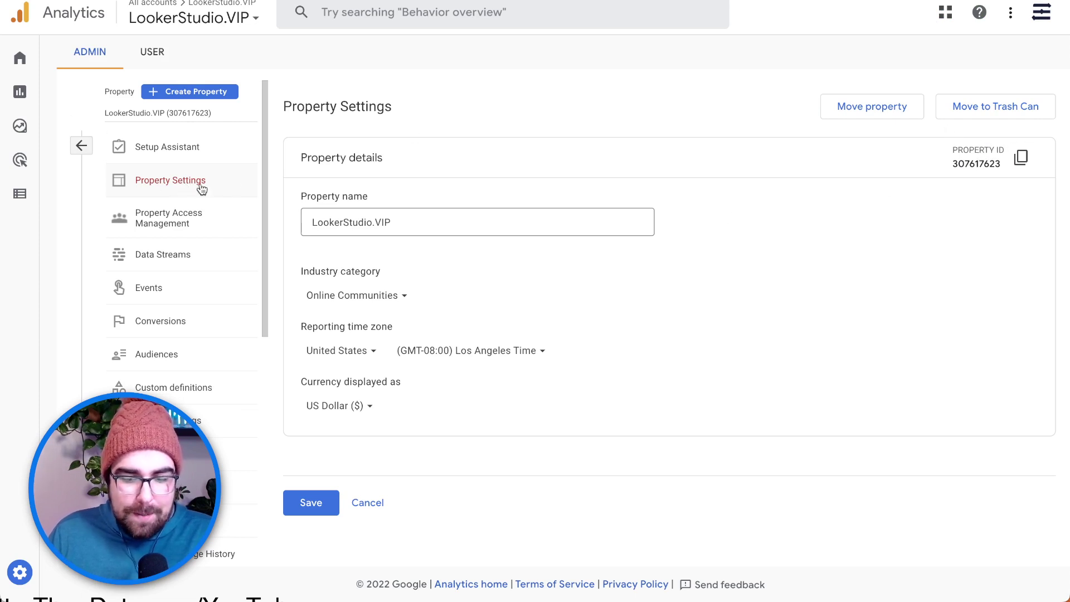
pyautogui.click(1021, 158)
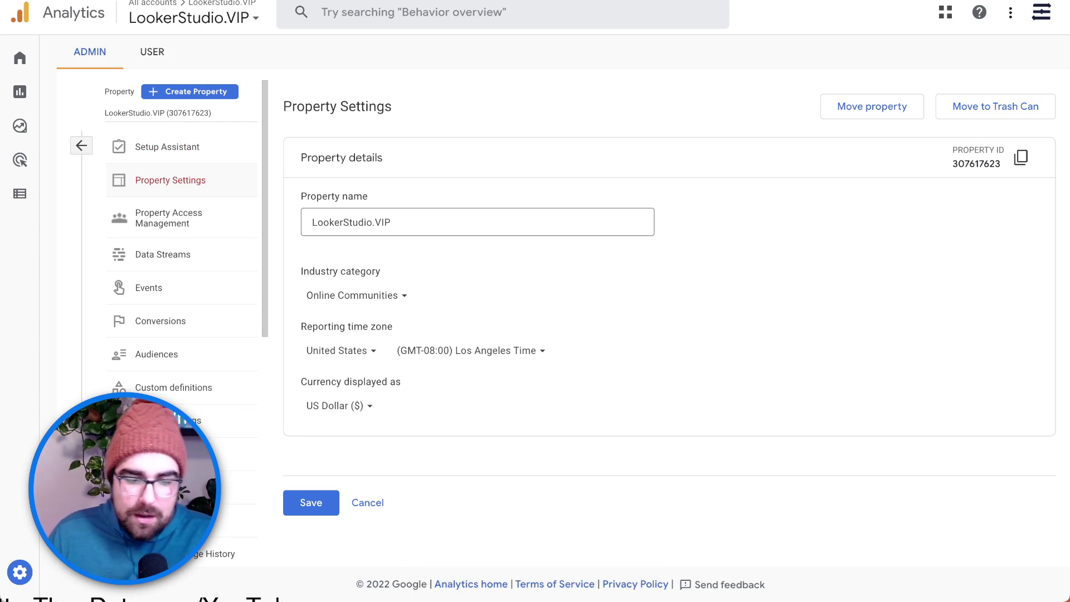
pyautogui.hotkey('ctrl', 'Tab')
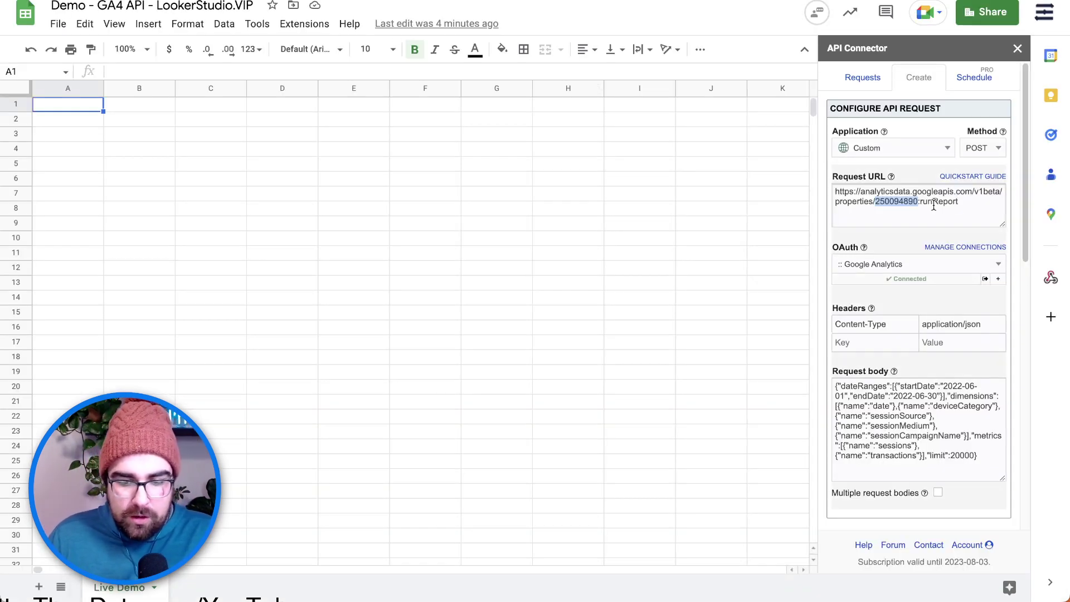
pyautogui.hotkey('ctrl', 'v')
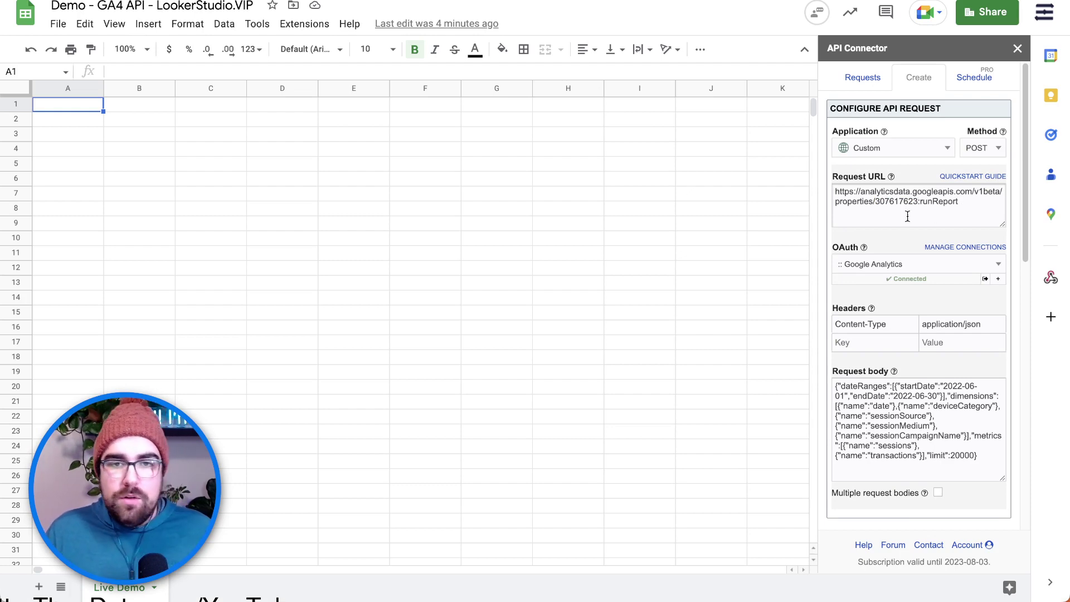
# Step: Name the API request "test ga4 report", save it and run it into the Live Demo sheet
pyautogui.scroll(-7, 975, 515)
pyautogui.scroll(-5, 975, 515)
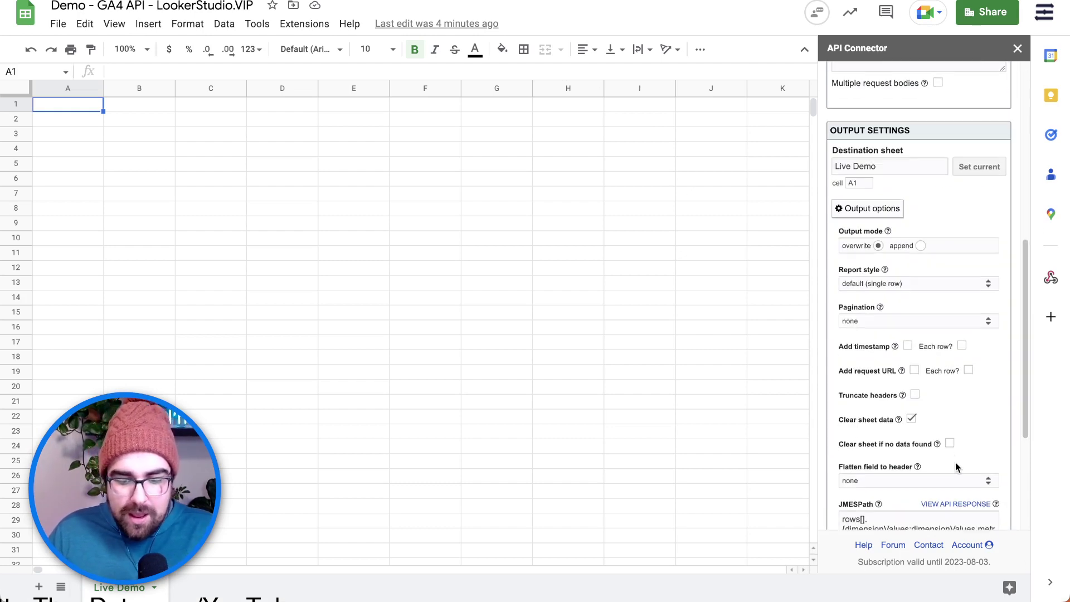
pyautogui.click(923, 444)
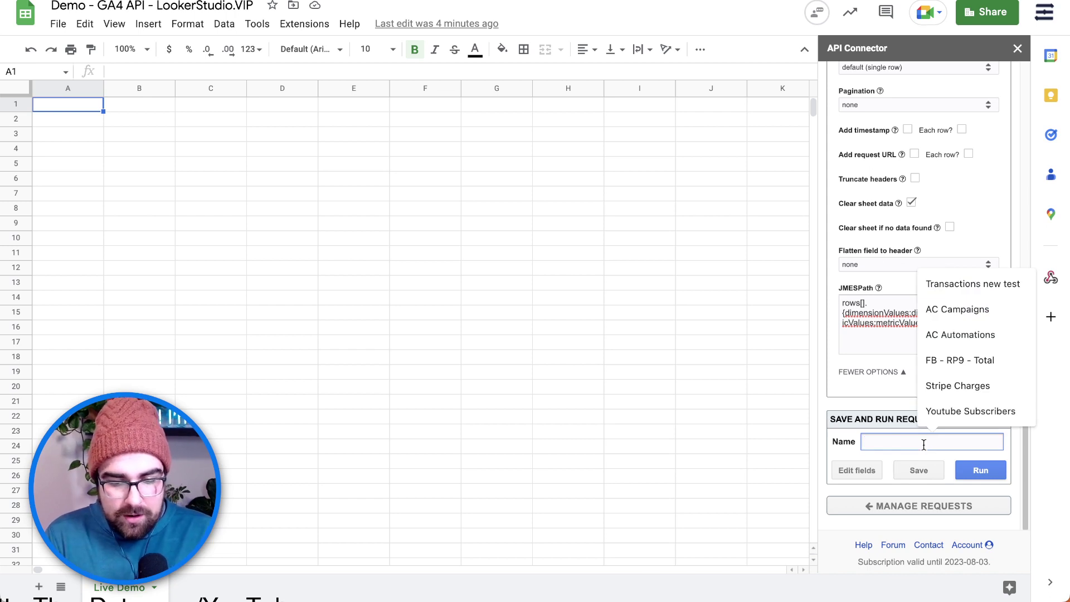
pyautogui.write('d')
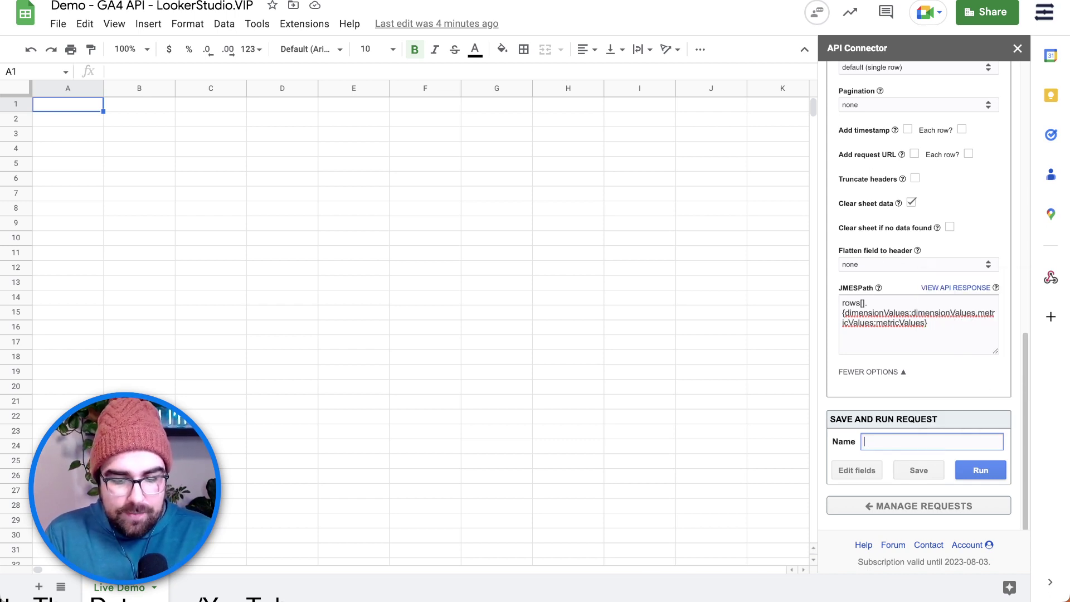
pyautogui.write('teest')
pyautogui.press('BackSpace')
pyautogui.press('BackSpace')
pyautogui.write('st')
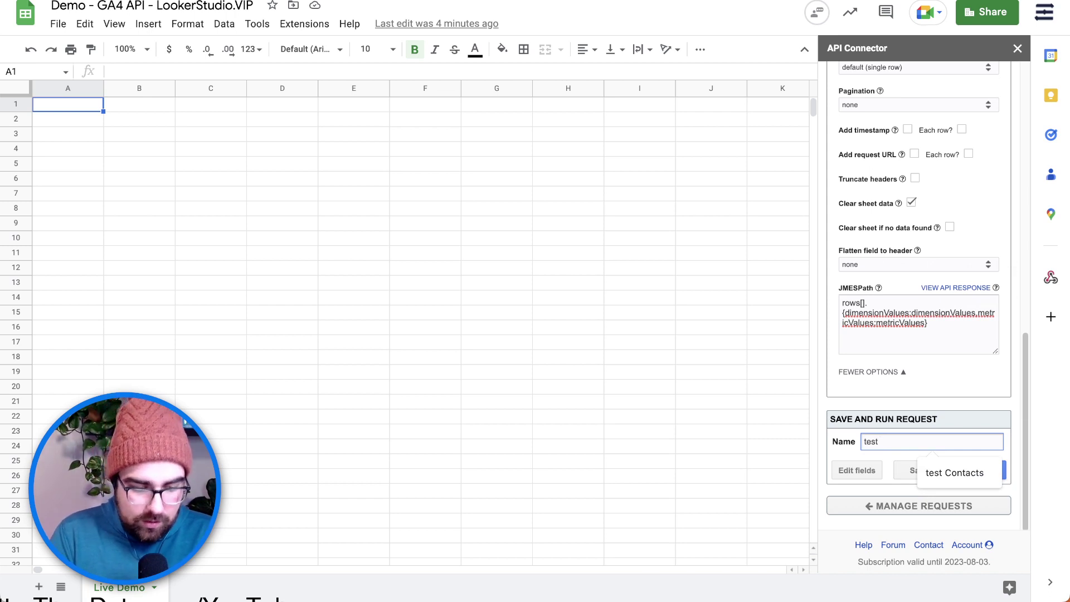
pyautogui.write(' ga4 report')
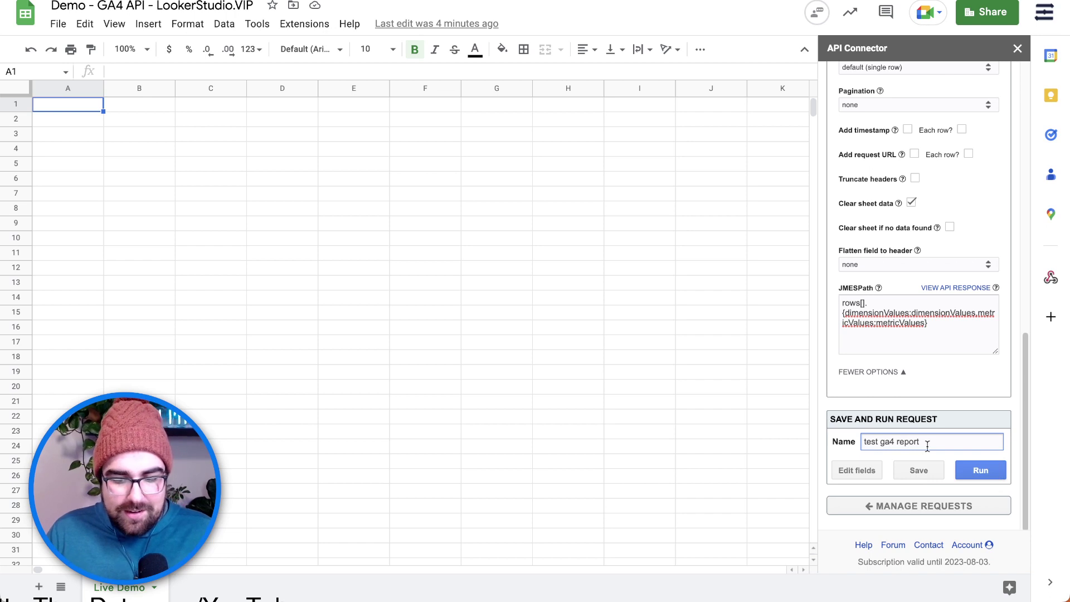
pyautogui.click(918, 471)
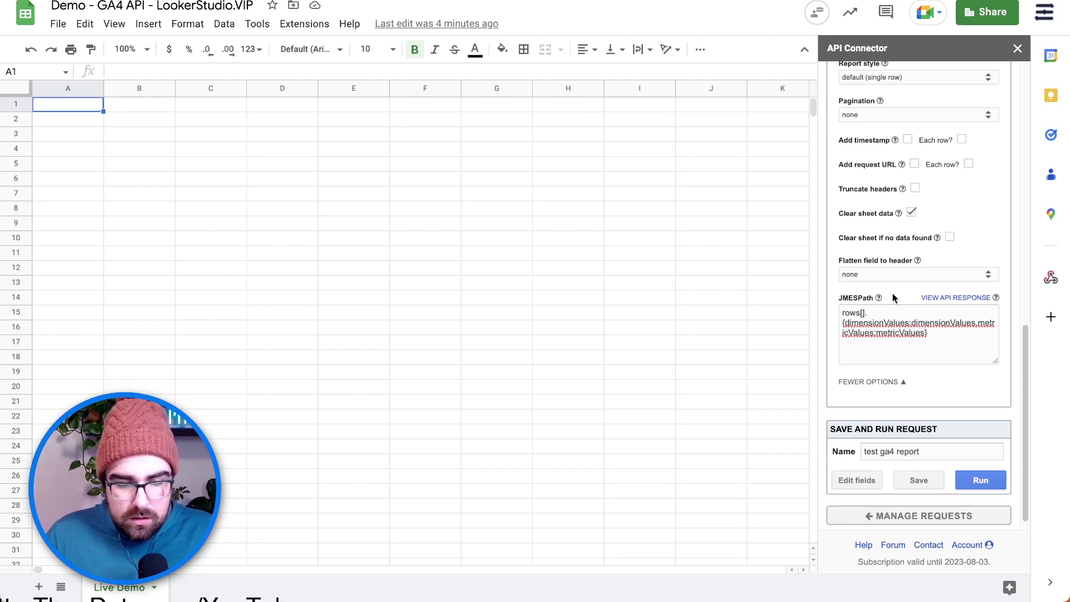
pyautogui.scroll(10, 894, 223)
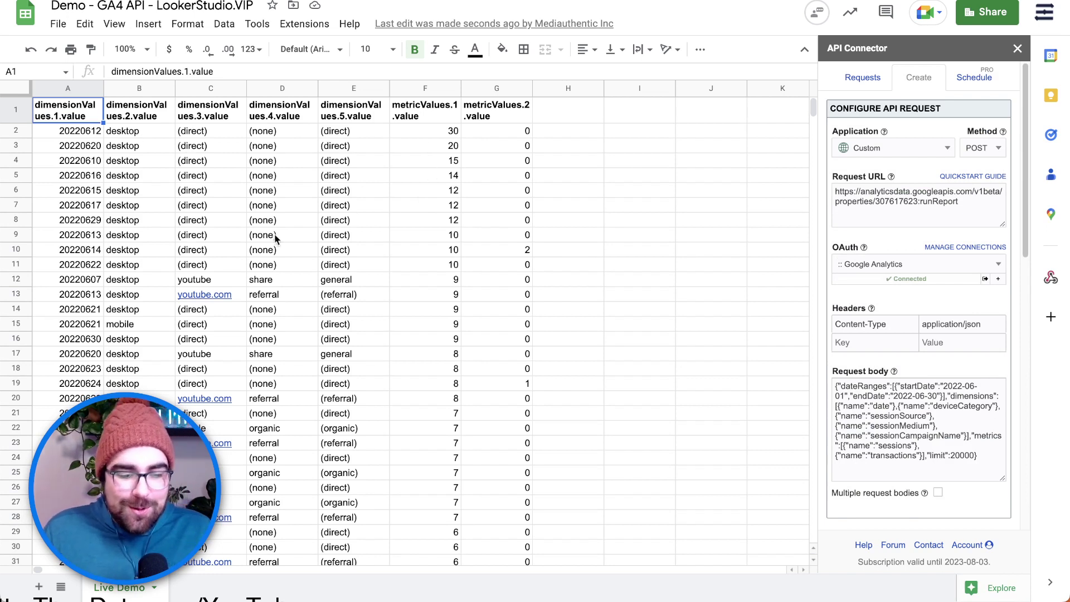
# Step: Compare the first three imported dimension columns with the dimensions listed in the guide's sample request body
pyautogui.moveTo(89, 142); pyautogui.dragTo(92, 206)
pyautogui.moveTo(137, 135); pyautogui.dragTo(177, 186)
pyautogui.moveTo(216, 142); pyautogui.dragTo(211, 205)
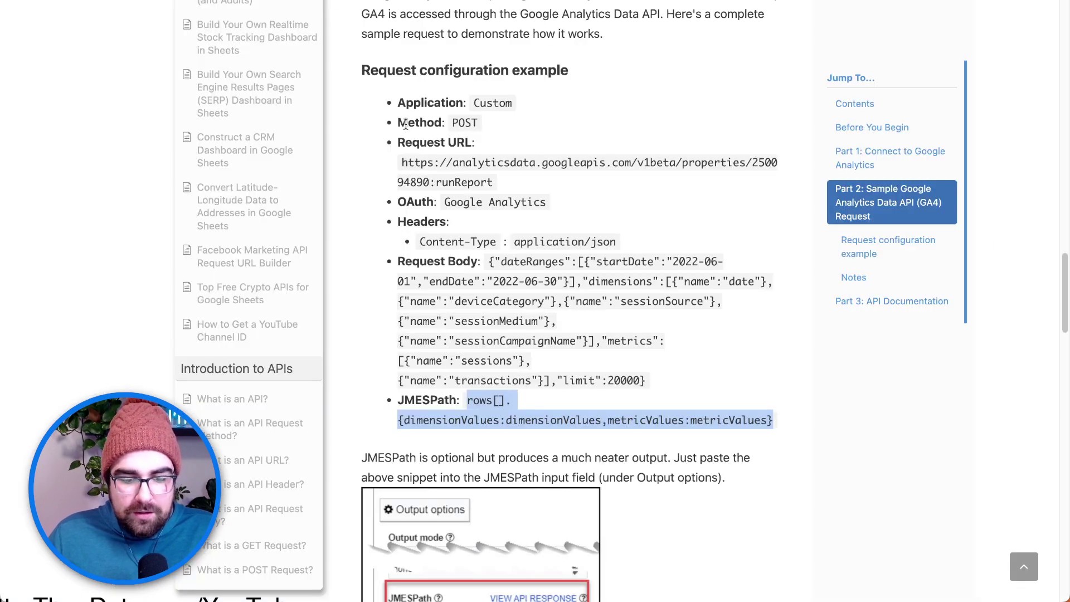
pyautogui.click(554, 319)
pyautogui.moveTo(514, 281); pyautogui.dragTo(590, 300)
pyautogui.click(589, 304)
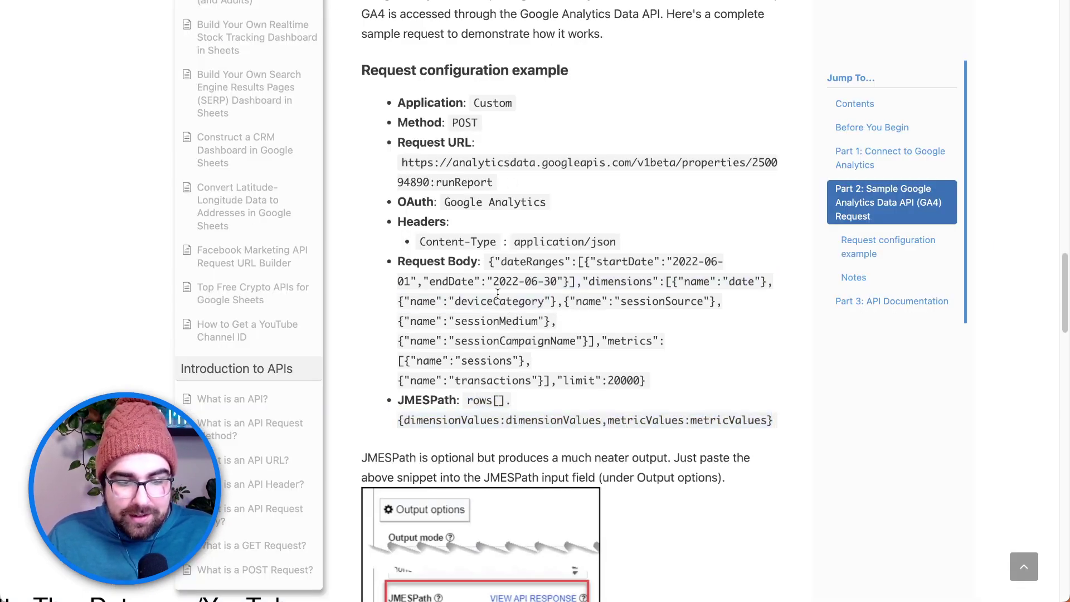
# Step: Open the guide's linked list of GA4 dimensions and metrics, search for "landing" and copy the API name landingPage
pyautogui.scroll(-15, 498, 293)
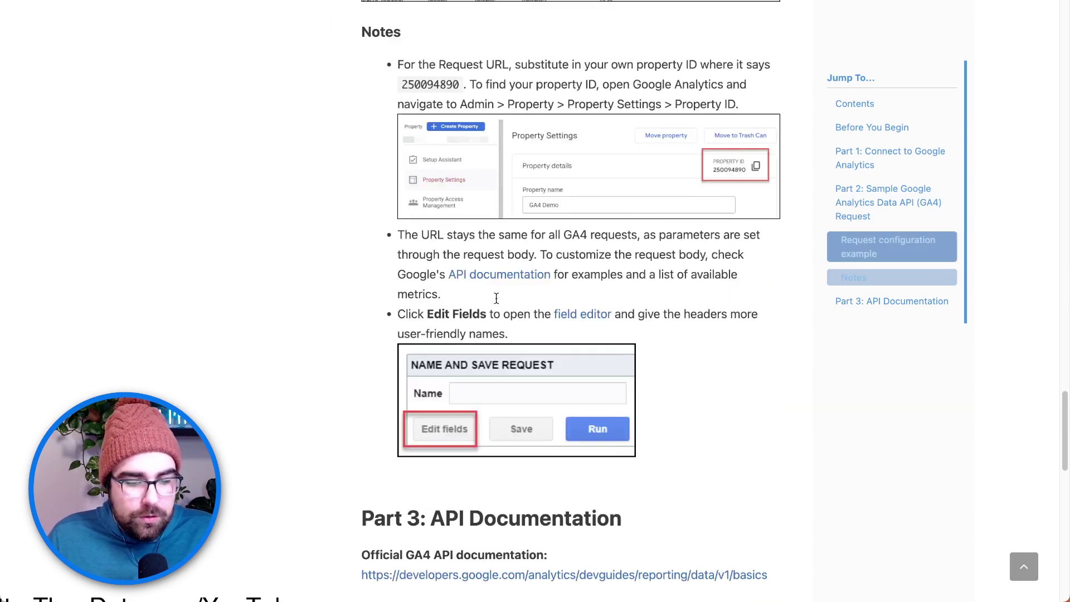
pyautogui.scroll(-3, 496, 298)
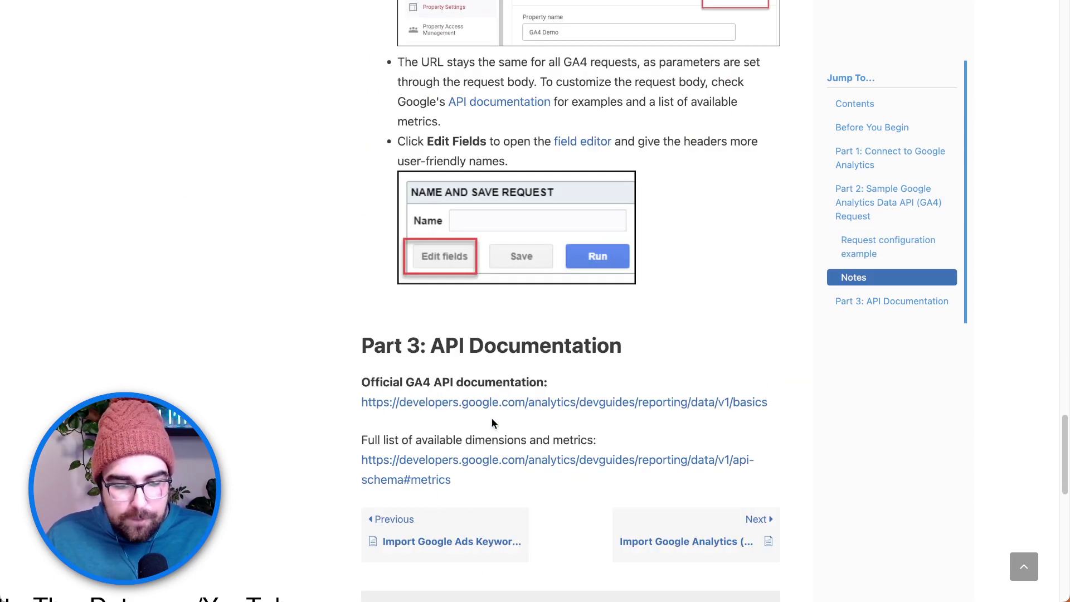
pyautogui.click(584, 467)
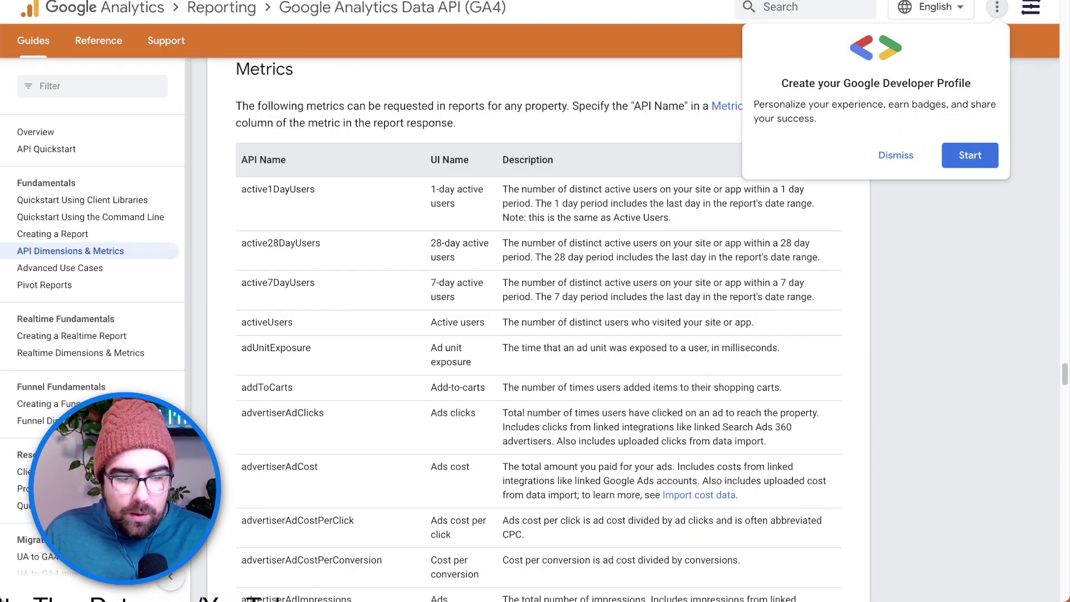
pyautogui.hotkey('ctrl', 'f')
pyautogui.write('landing')
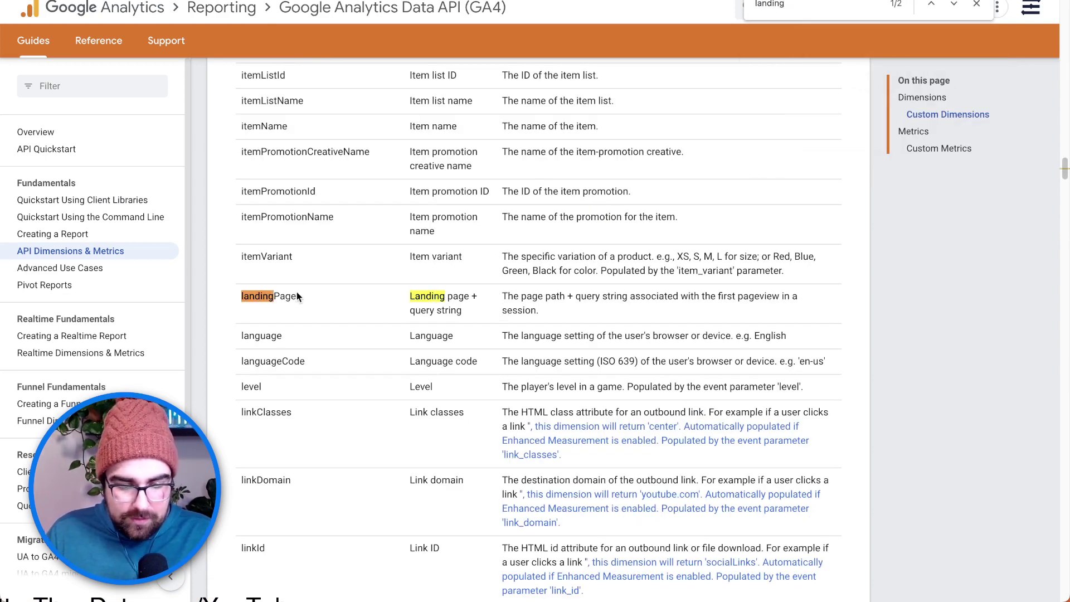
pyautogui.doubleClick(290, 295)
pyautogui.hotkey('ctrl', 'c')
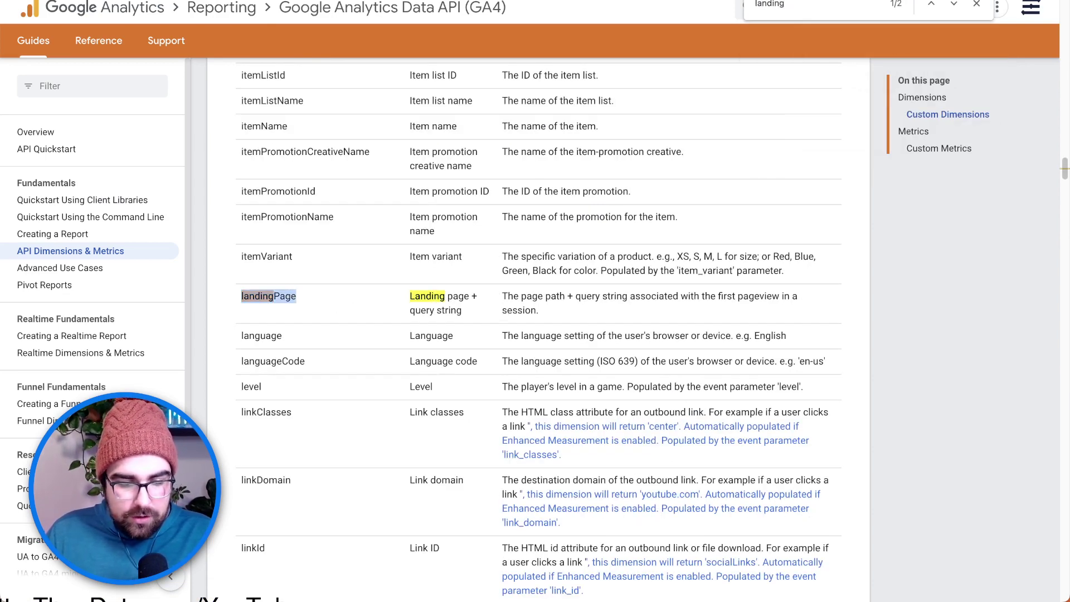
# Step: In API Connector's request body, replace the deviceCategory dimension with landingPage
pyautogui.hotkey('alt', 'Tab')
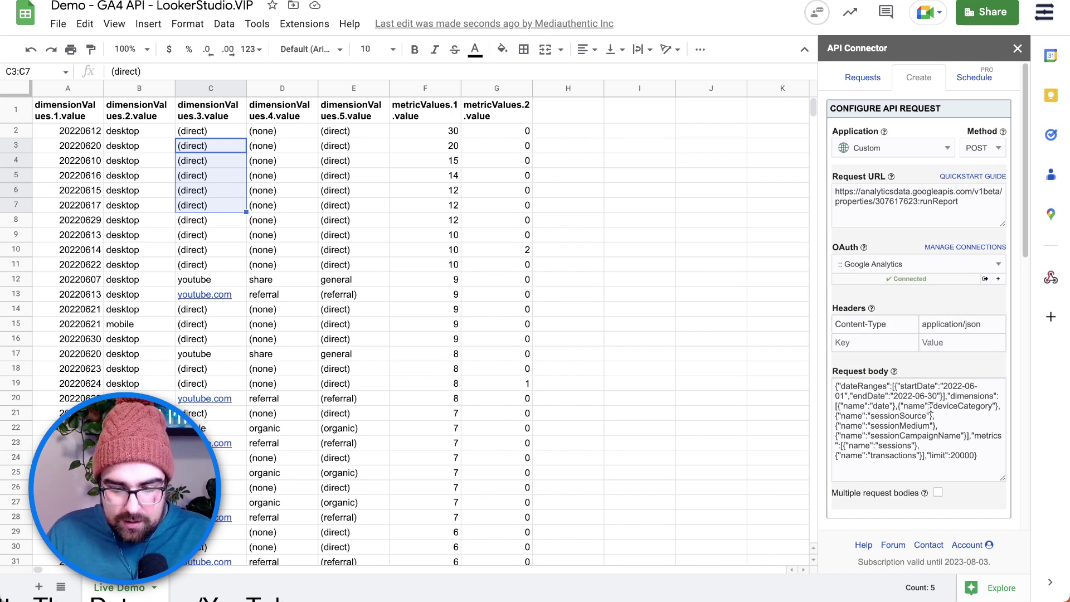
pyautogui.click(897, 407)
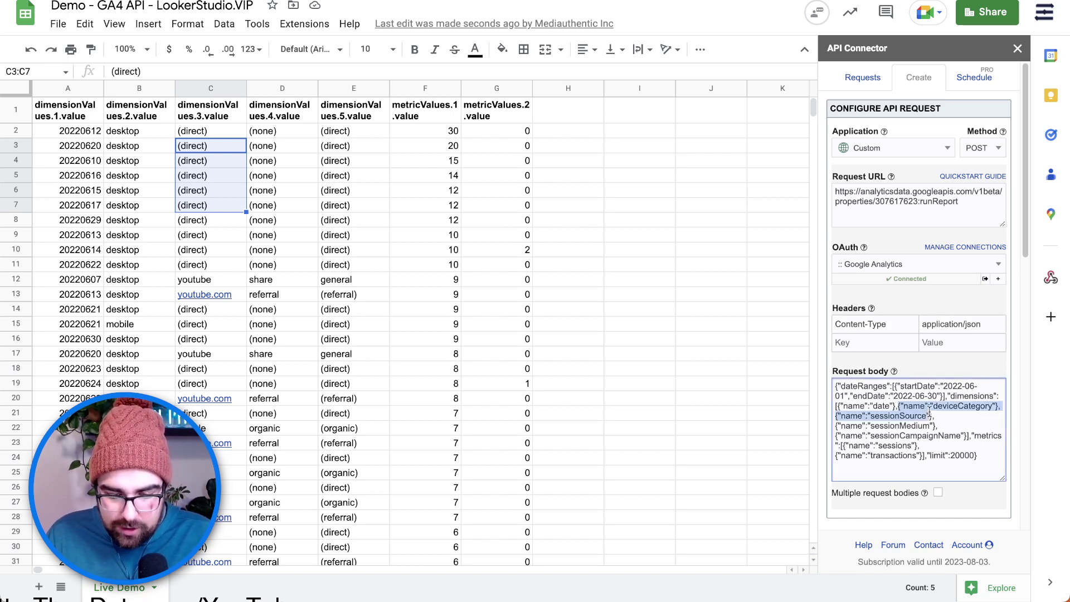
pyautogui.doubleClick(960, 409)
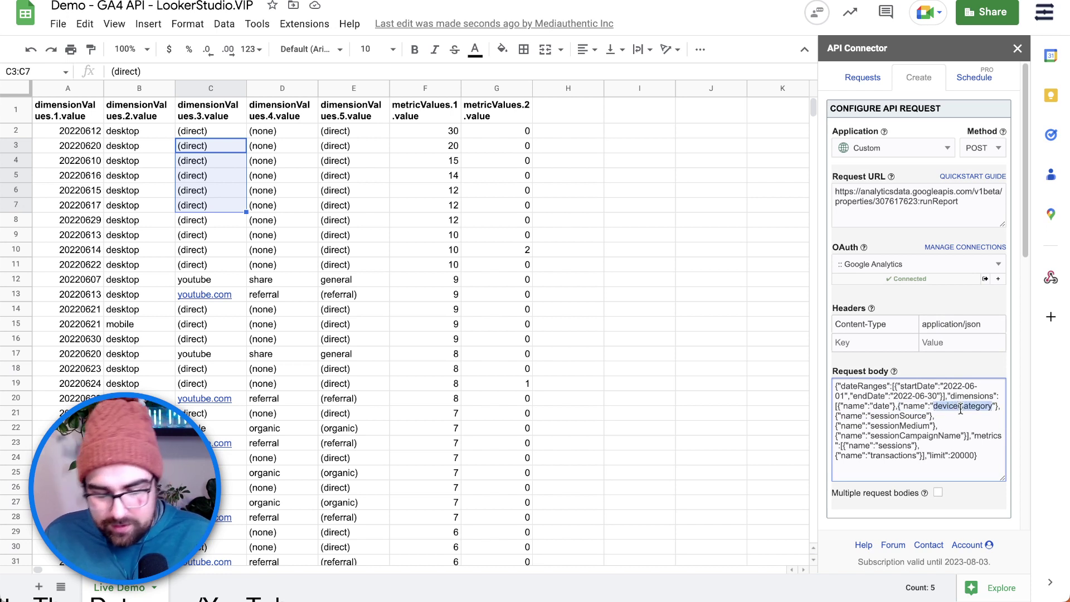
pyautogui.hotkey('ctrl', 'v')
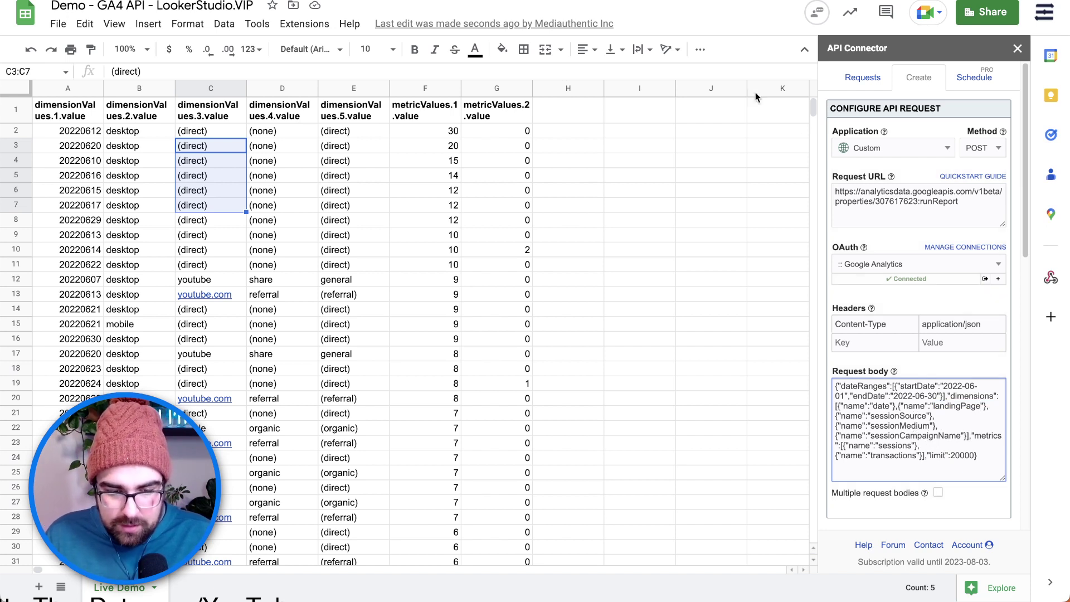
# Step: Replace the transactions metric in the request body with conversions
pyautogui.click(916, 426)
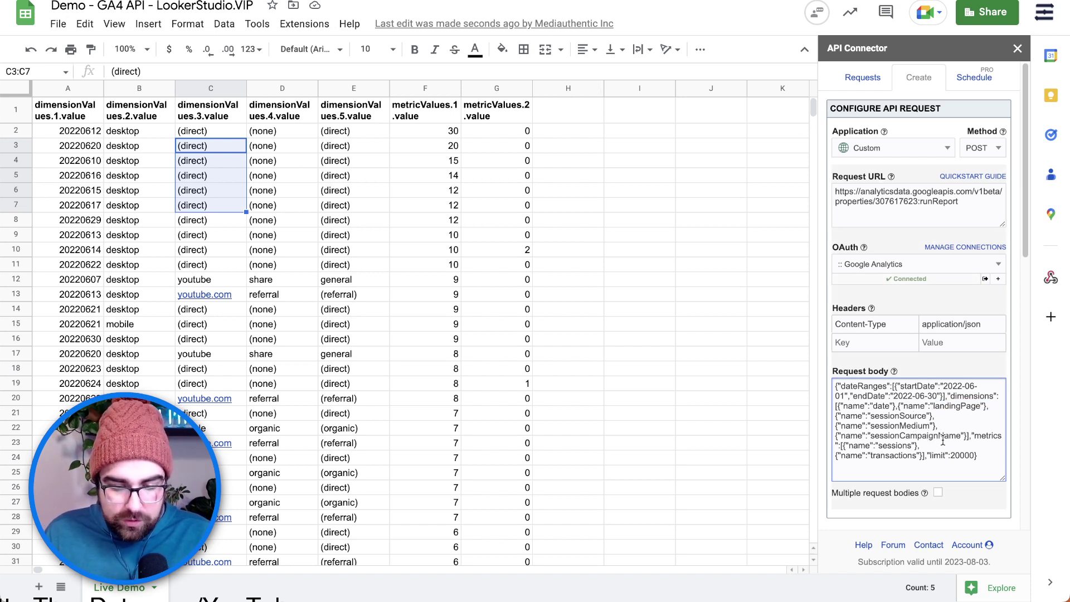
pyautogui.moveTo(914, 400); pyautogui.dragTo(925, 432)
pyautogui.click(932, 440)
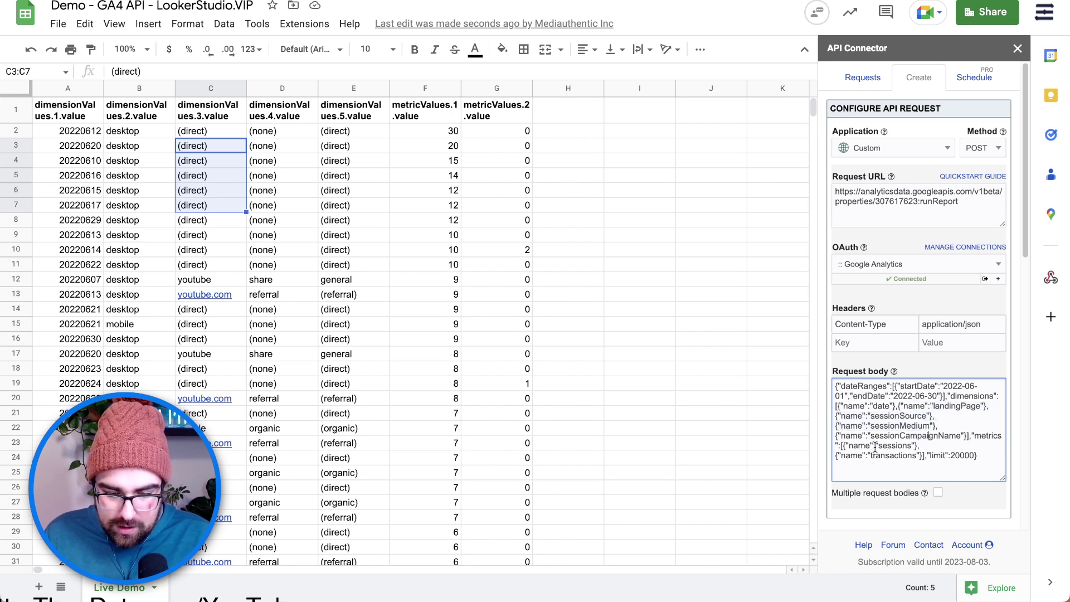
pyautogui.doubleClick(896, 455)
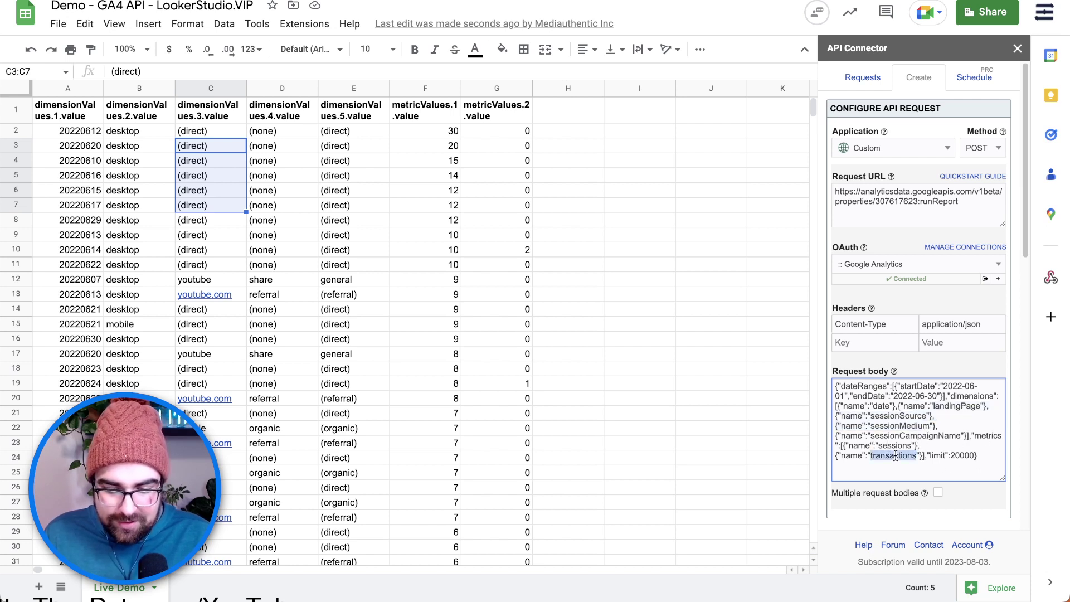
pyautogui.write('conversions')
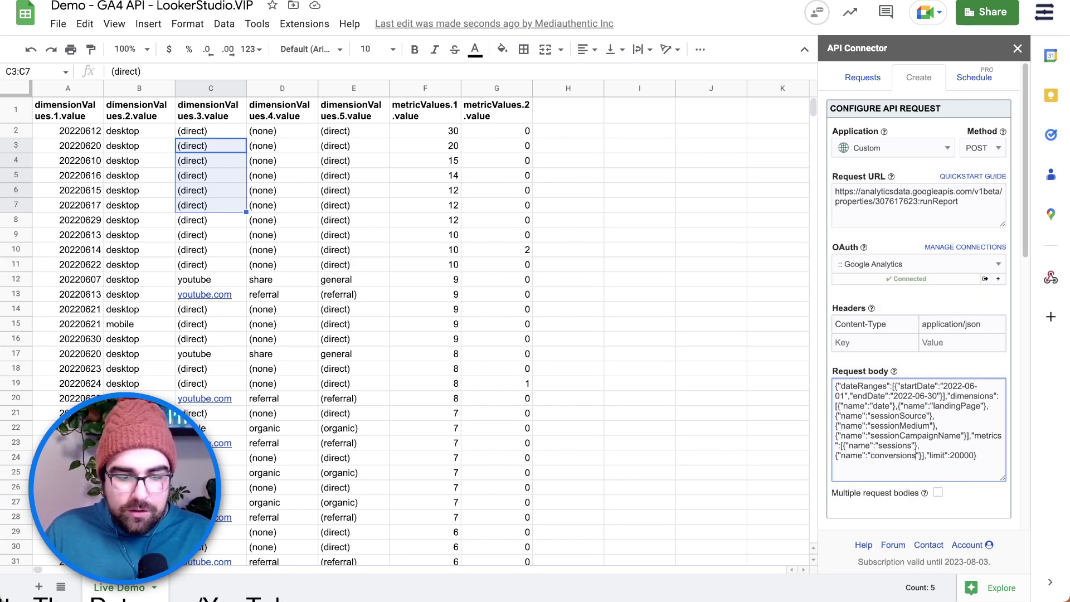
# Step: Find the conversions metric in the GA4 API documentation and check its API name and description
pyautogui.hotkey('alt', 'Tab')
pyautogui.write('onversions')
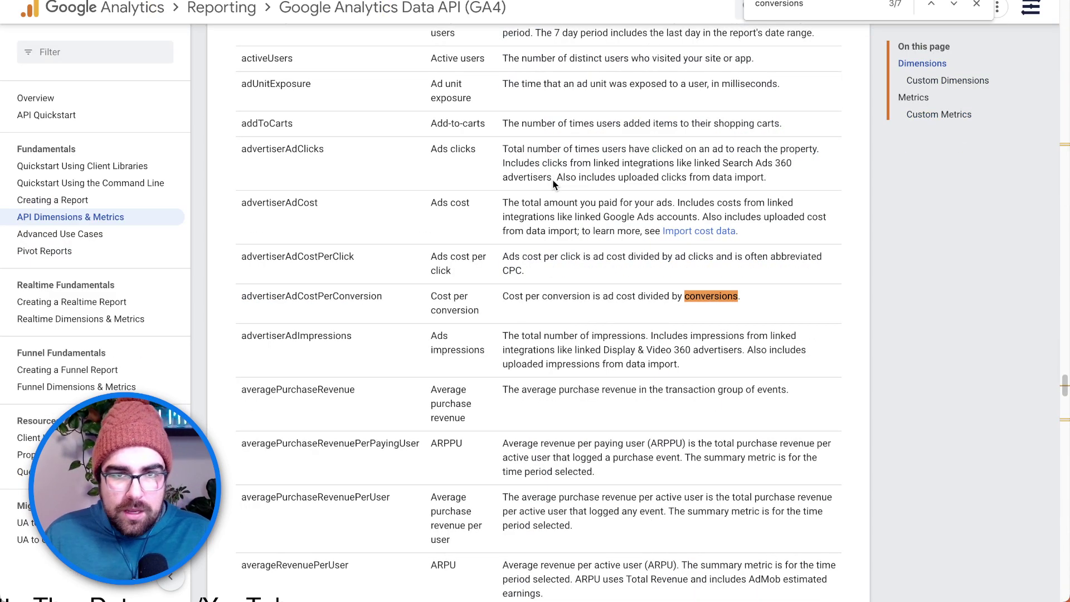
pyautogui.click(953, 5)
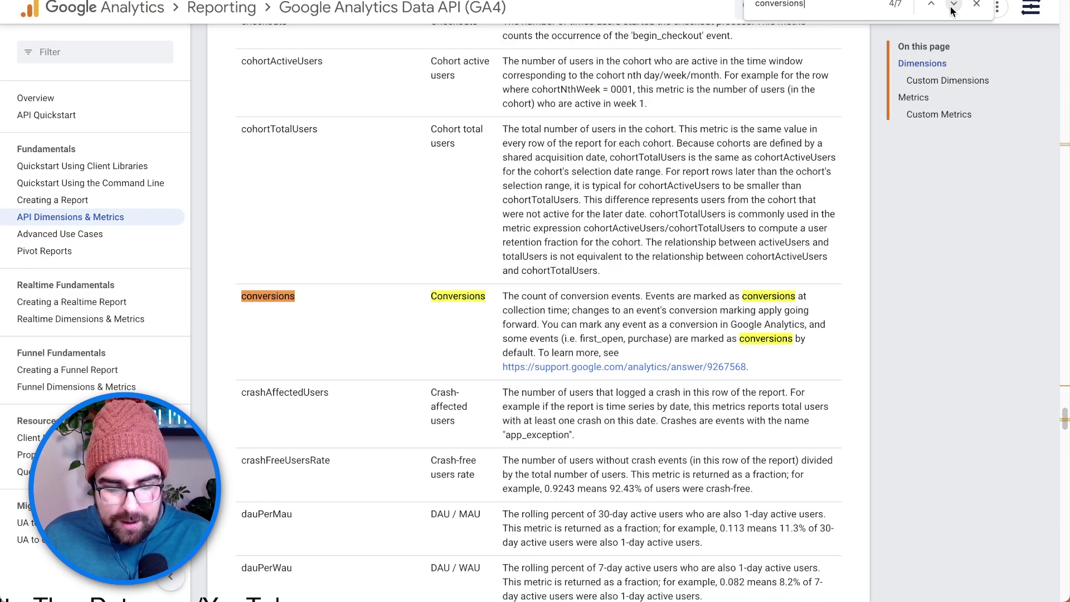
pyautogui.doubleClick(253, 290)
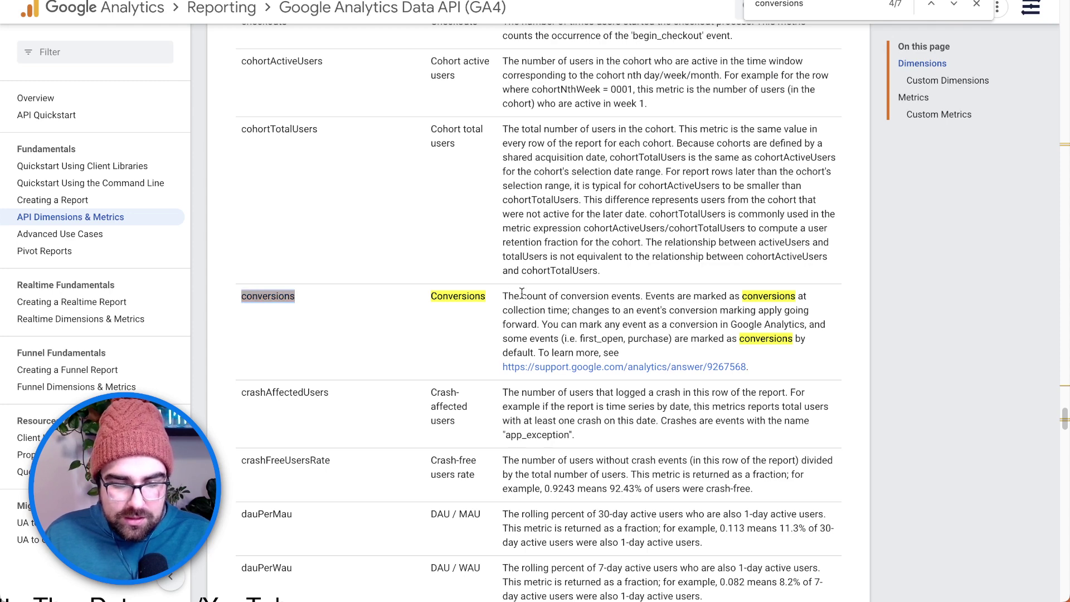
pyautogui.moveTo(522, 293); pyautogui.dragTo(657, 311)
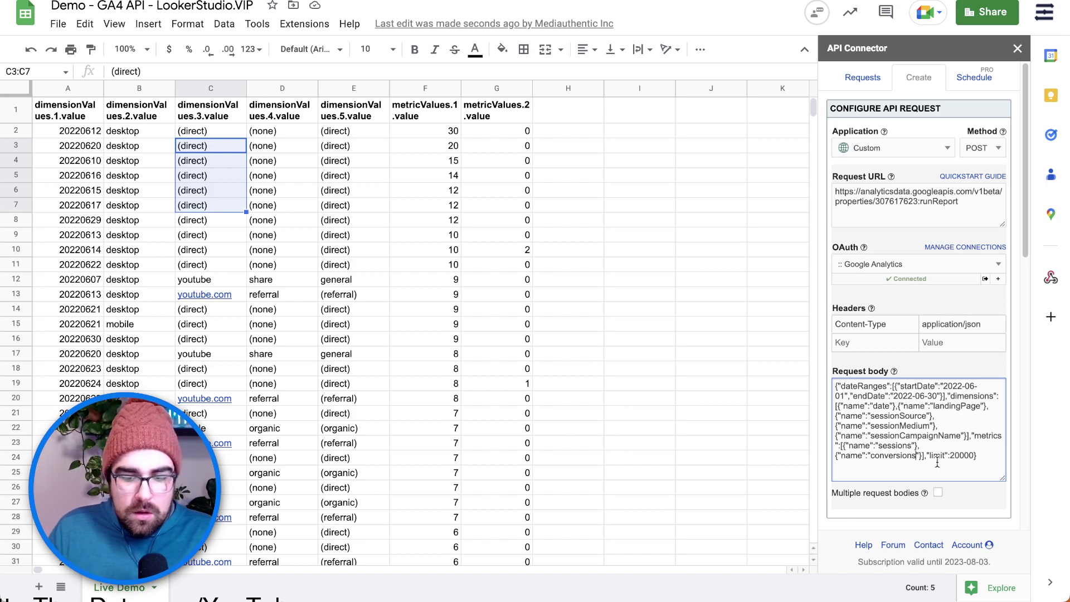
# Step: Run the test ga4 report request with the landingPage dimension and conversions metric in its body
pyautogui.click(888, 456)
pyautogui.scroll(-4, 947, 451)
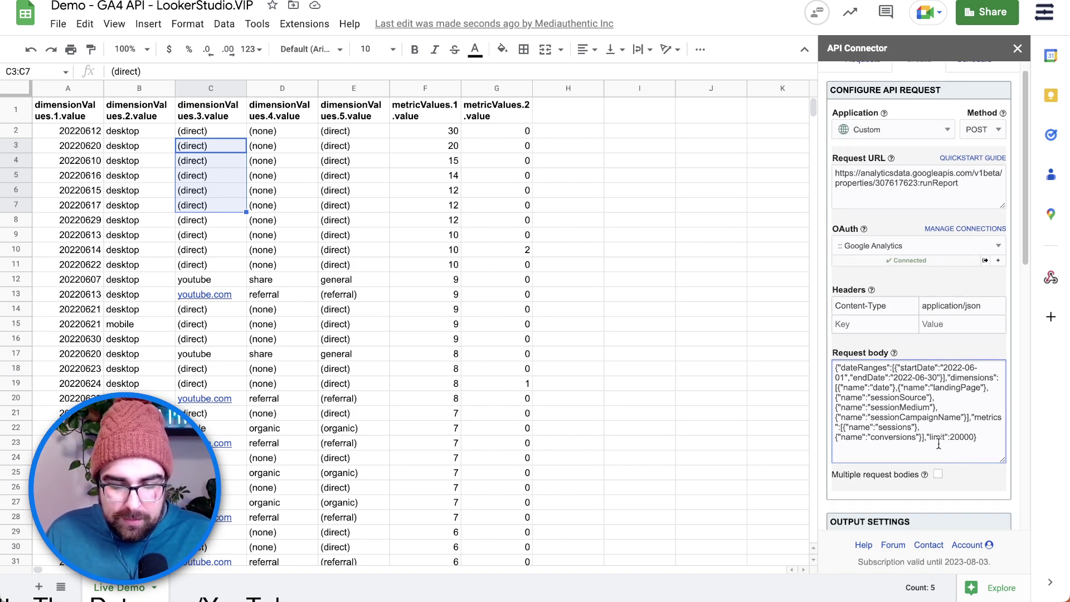
pyautogui.scroll(10, 941, 441)
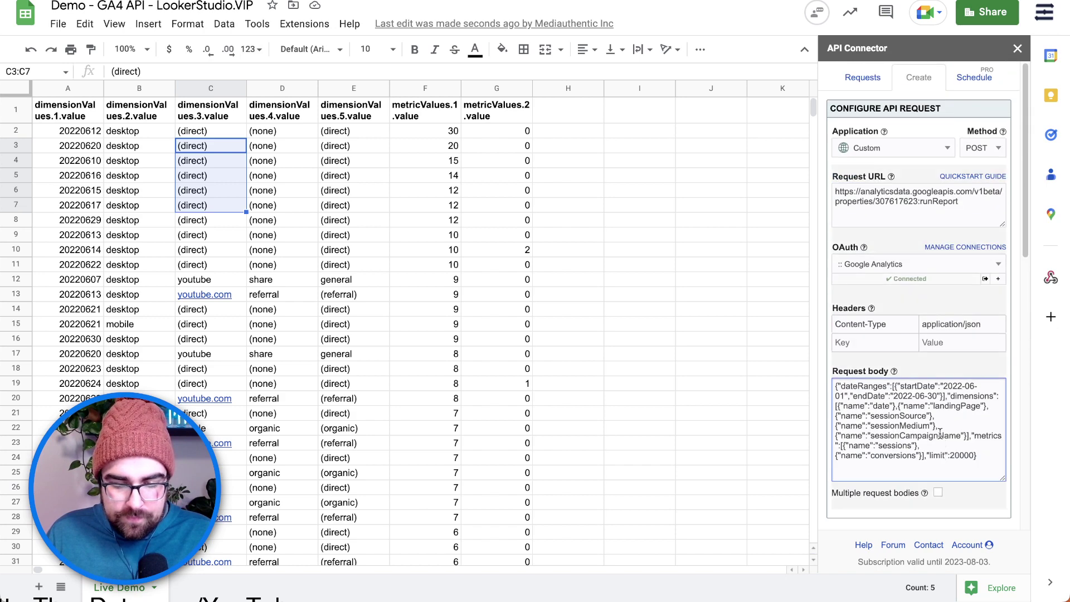
pyautogui.scroll(-15, 942, 432)
pyautogui.scroll(-4, 942, 432)
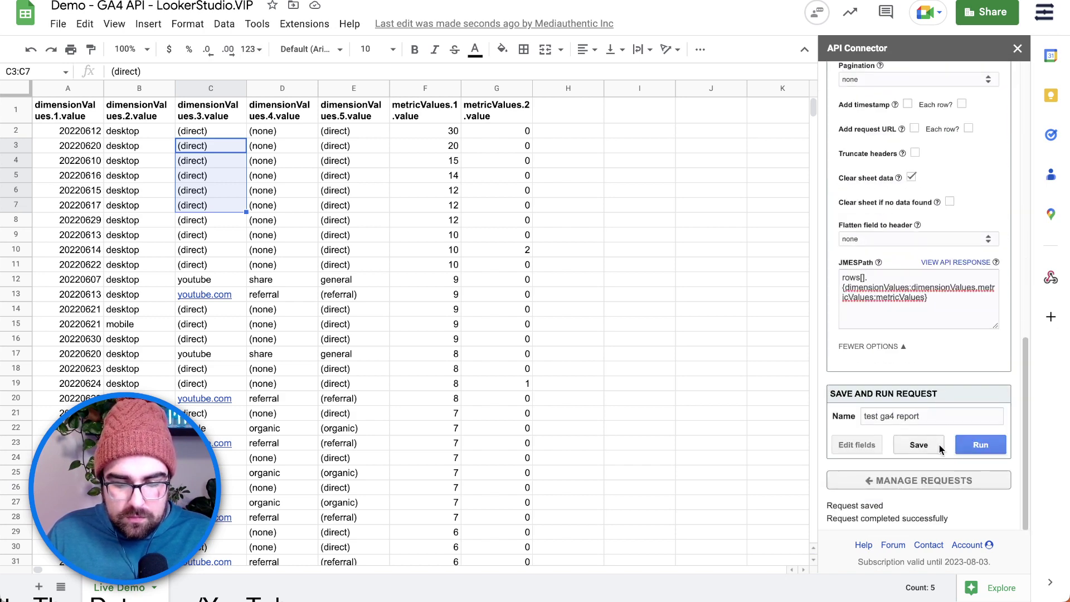
pyautogui.click(980, 478)
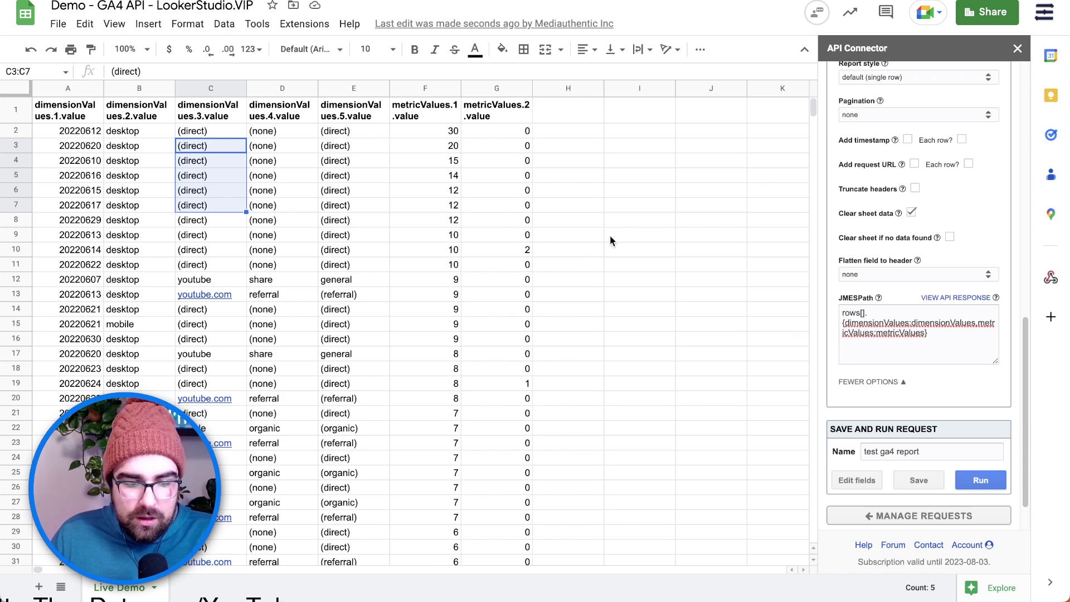
# Step: Examine the landing page paths in column B of the refreshed Live Demo sheet
pyautogui.click(637, 189)
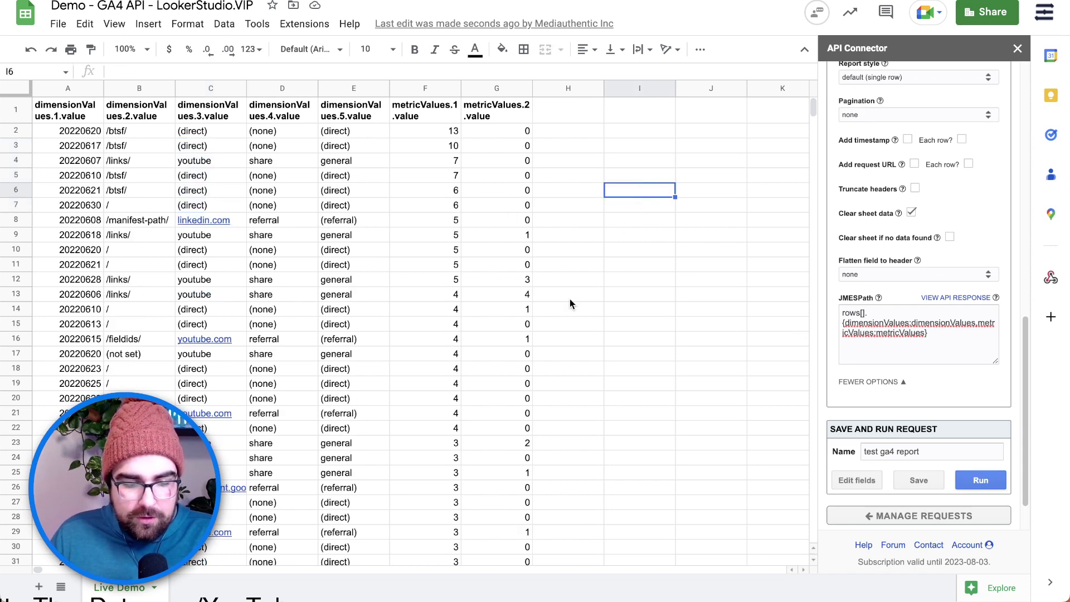
pyautogui.moveTo(135, 137); pyautogui.dragTo(139, 279)
pyautogui.moveTo(133, 132); pyautogui.dragTo(129, 245)
# Step: Duplicate the landingPage dimension in the request body and change the first copy's name to hostname
pyautogui.scroll(7, 942, 214)
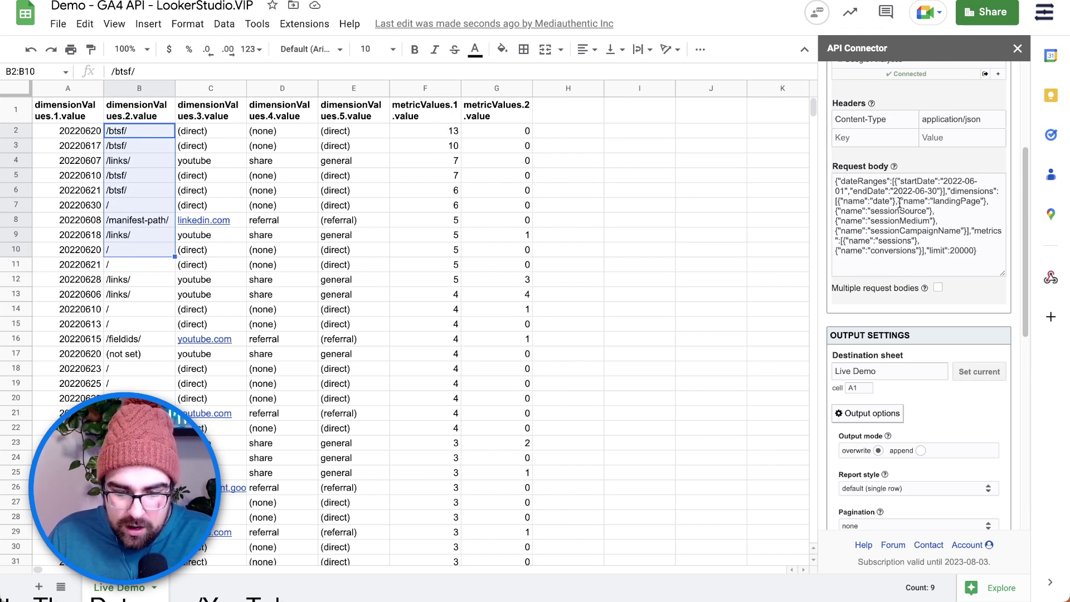
pyautogui.moveTo(898, 202); pyautogui.dragTo(989, 206)
pyautogui.hotkey('ctrl', 'c')
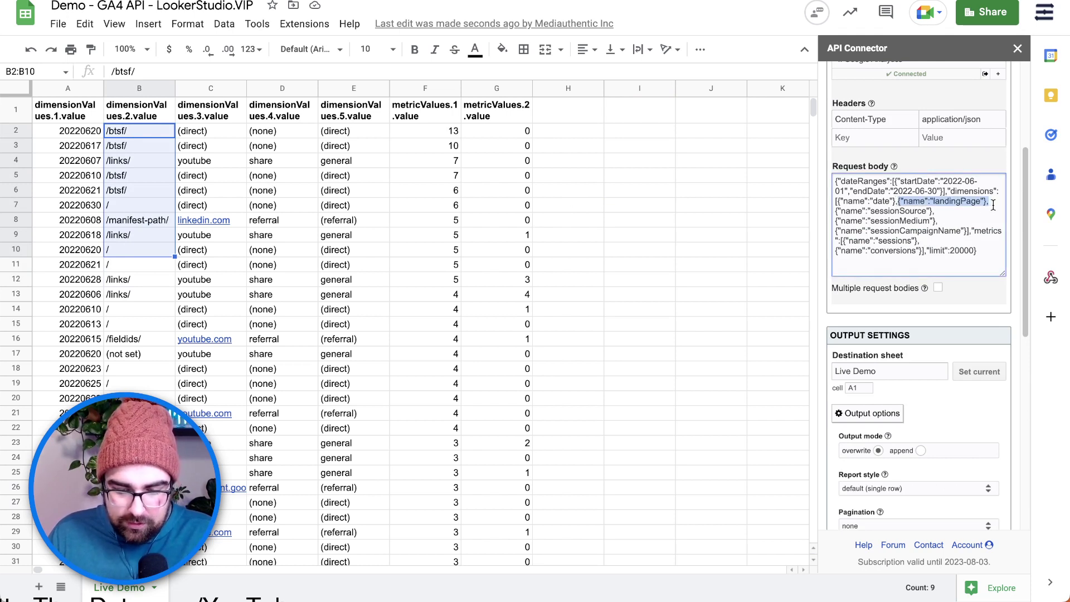
pyautogui.click(922, 200)
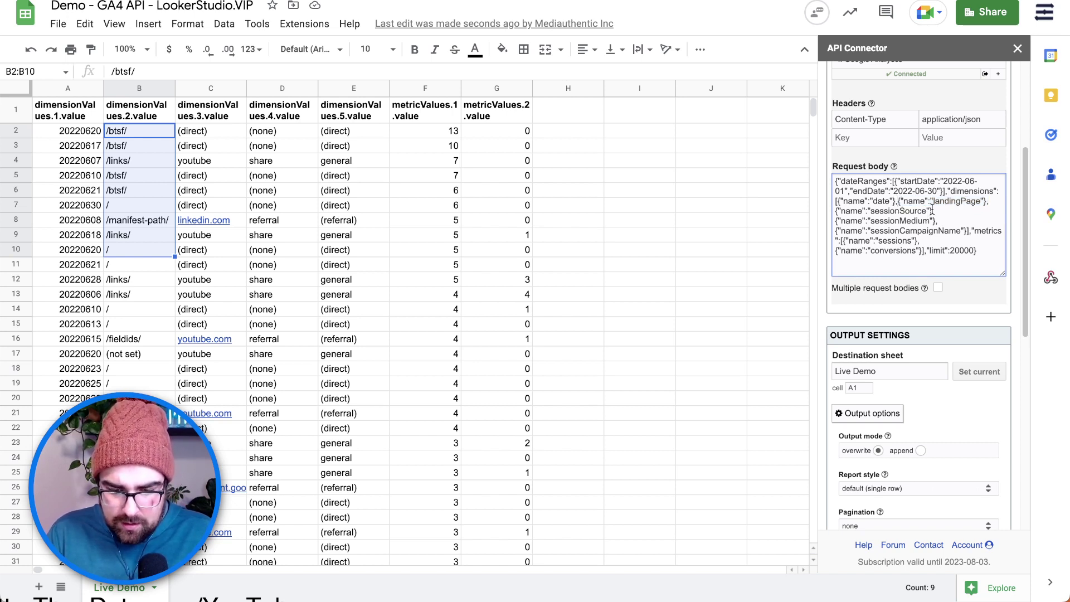
pyautogui.hotkey('ctrl', 'v')
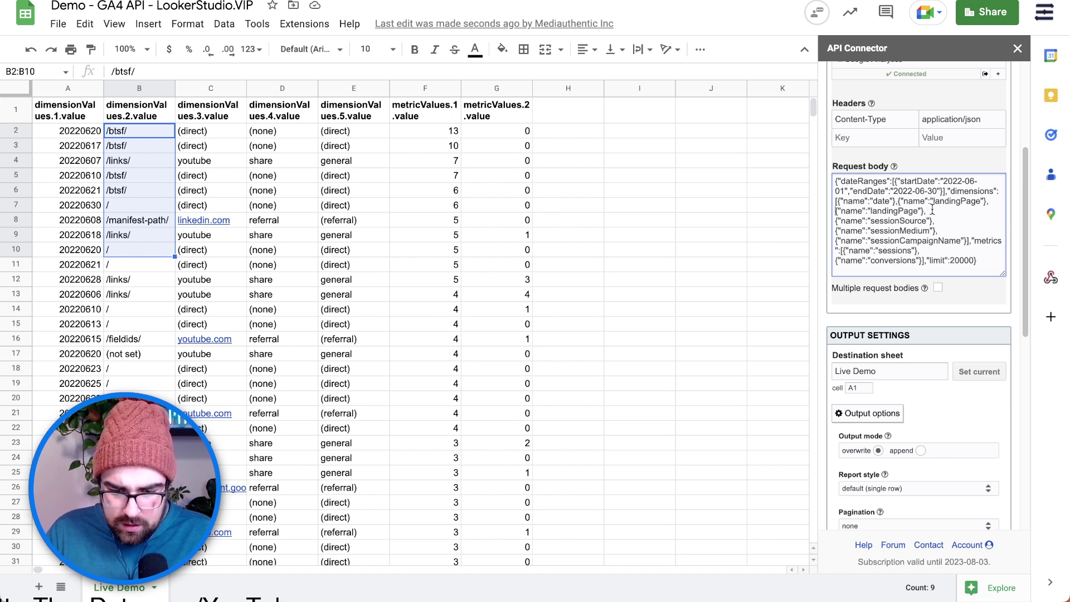
pyautogui.doubleClick(947, 202)
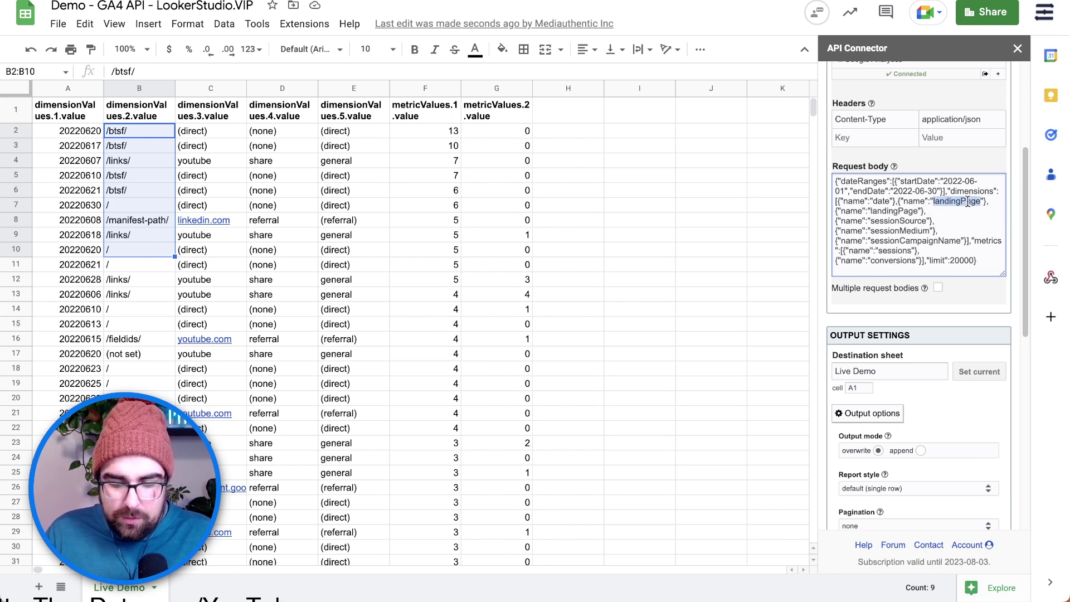
pyautogui.write('hostname')
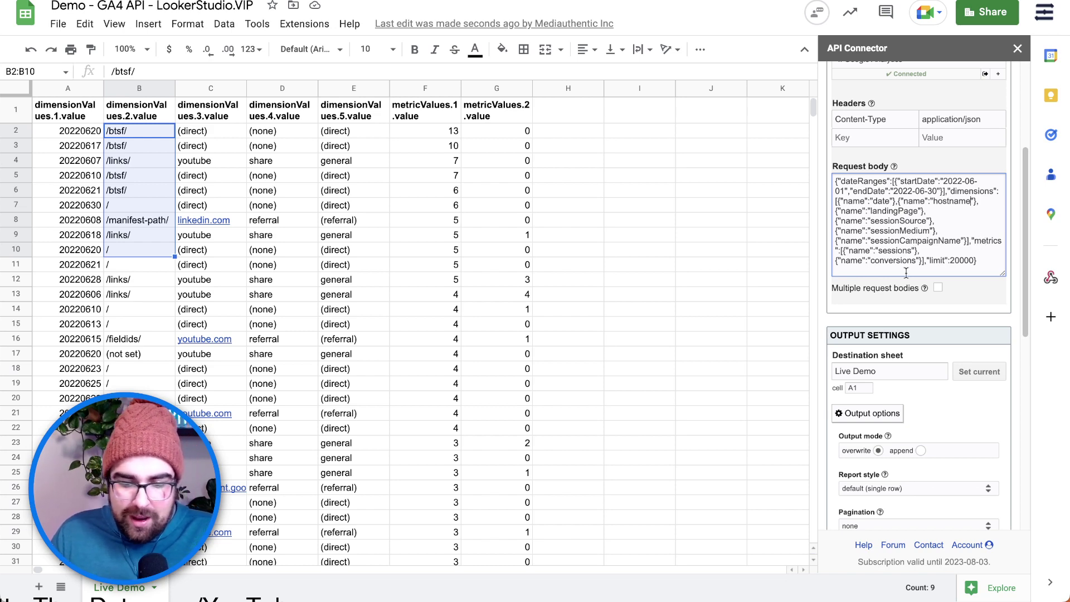
# Step: Run the request again and check the hostname and landing page columns in the sheet
pyautogui.scroll(-10, 917, 393)
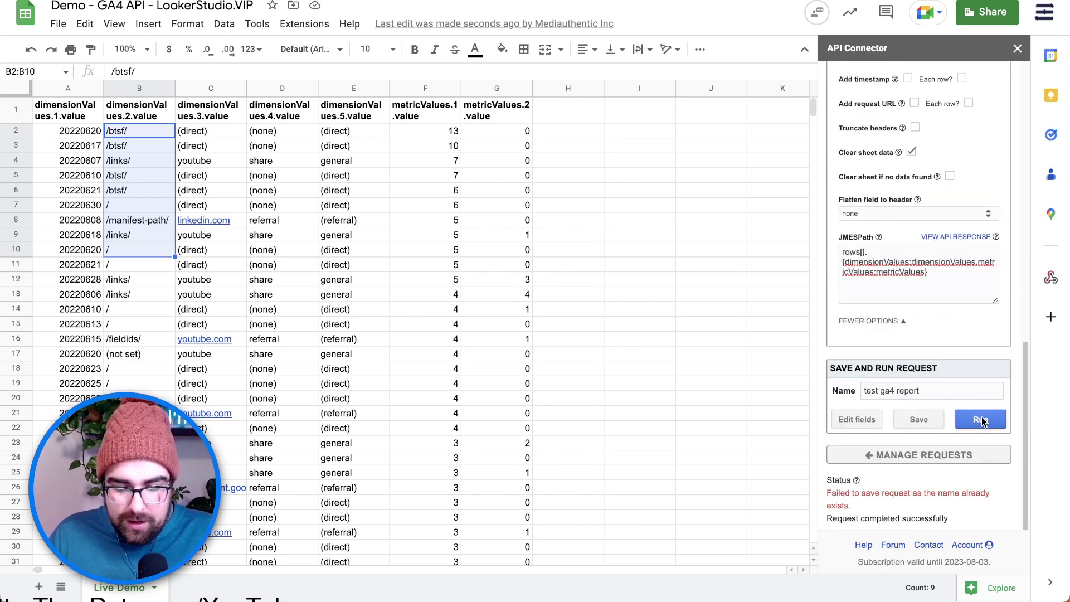
pyautogui.click(981, 420)
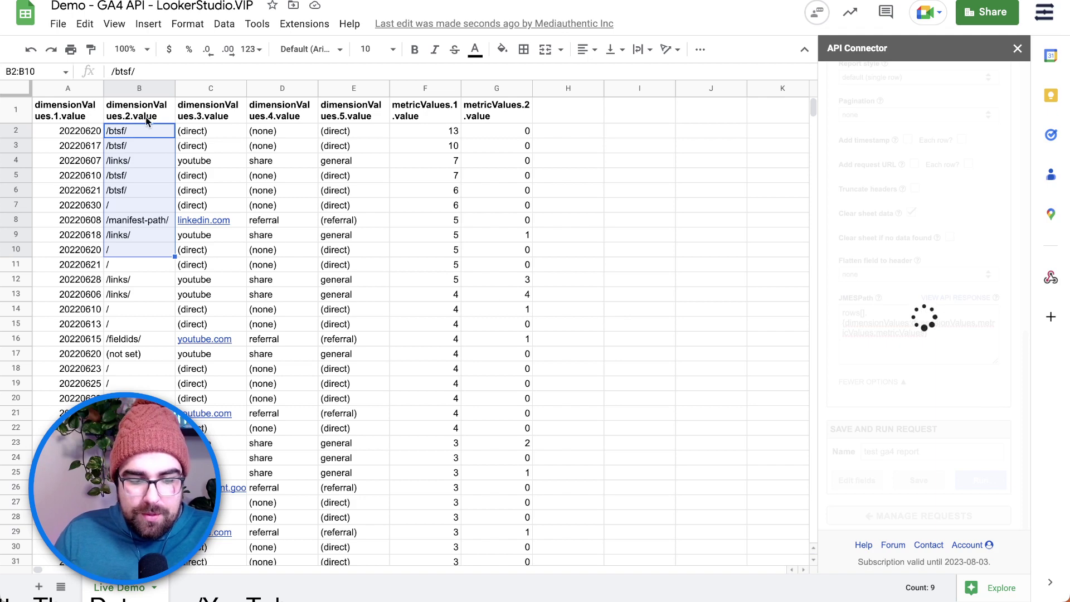
pyautogui.moveTo(144, 133); pyautogui.dragTo(141, 224)
pyautogui.click(89, 140)
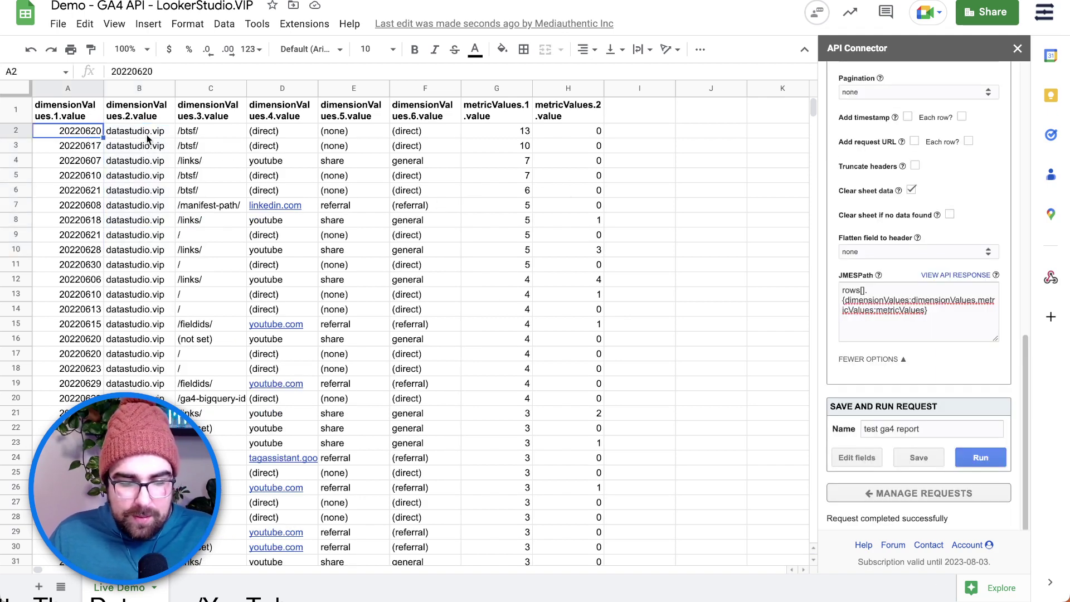
pyautogui.click(148, 139)
pyautogui.click(205, 139)
# Step: Set the startDate in the request body to 2022-11-01
pyautogui.scroll(8, 909, 234)
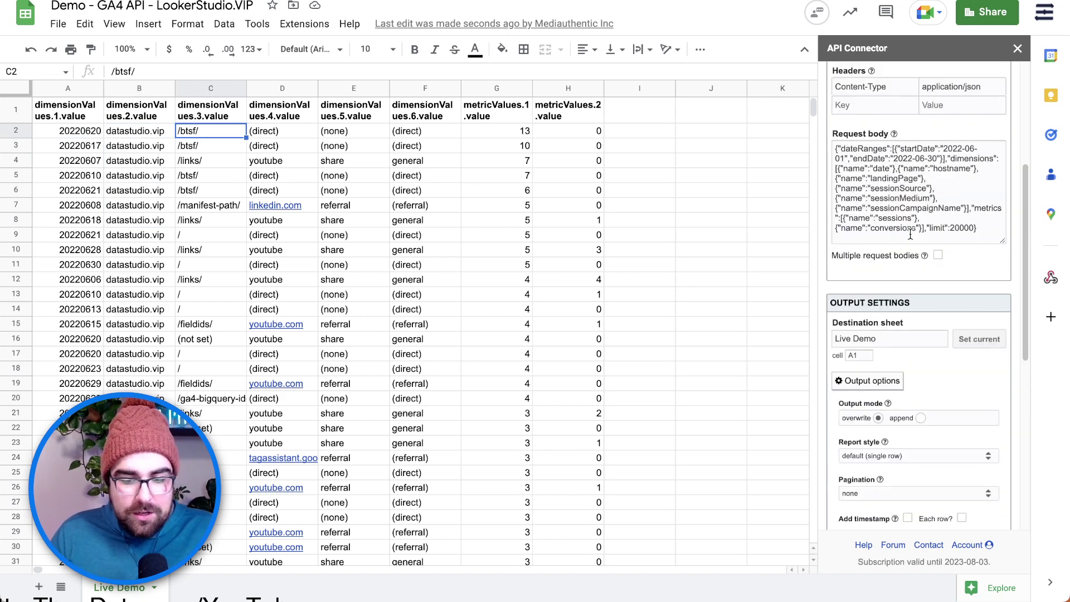
pyautogui.click(972, 176)
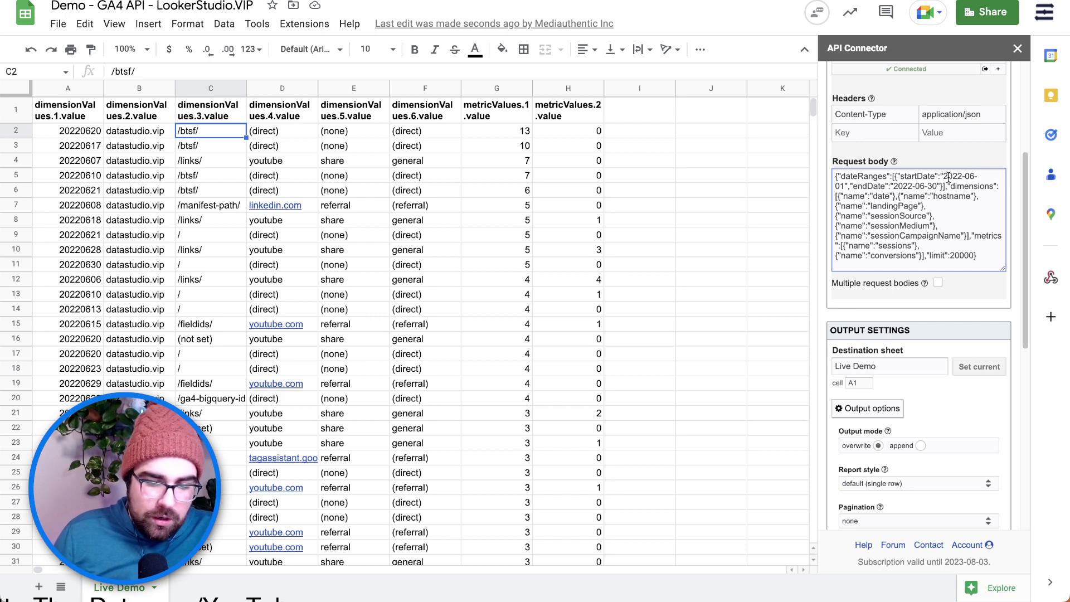
pyautogui.moveTo(943, 176); pyautogui.dragTo(961, 175)
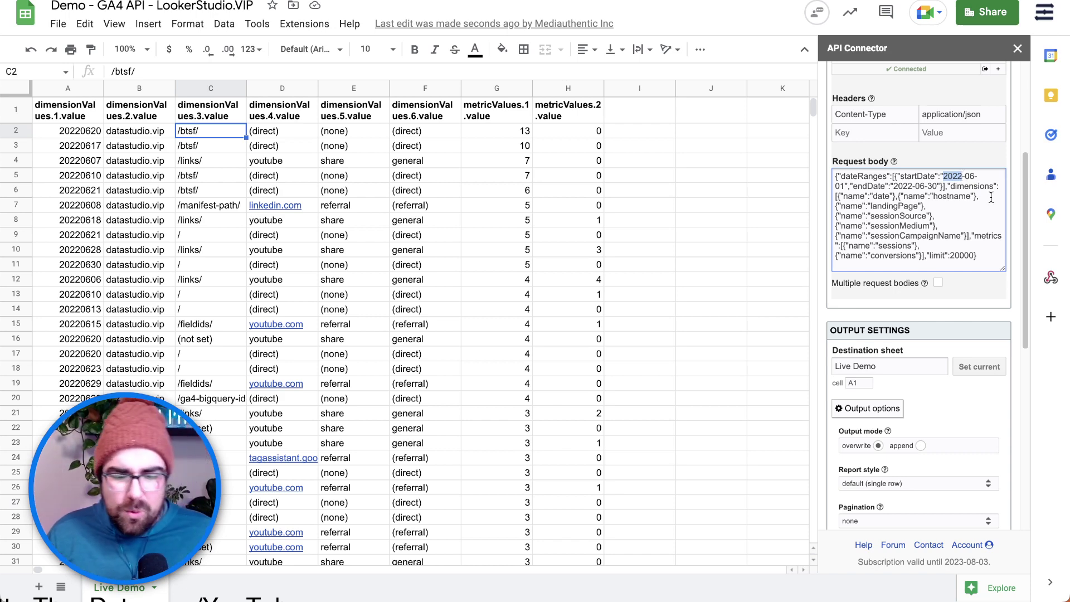
pyautogui.click(975, 178)
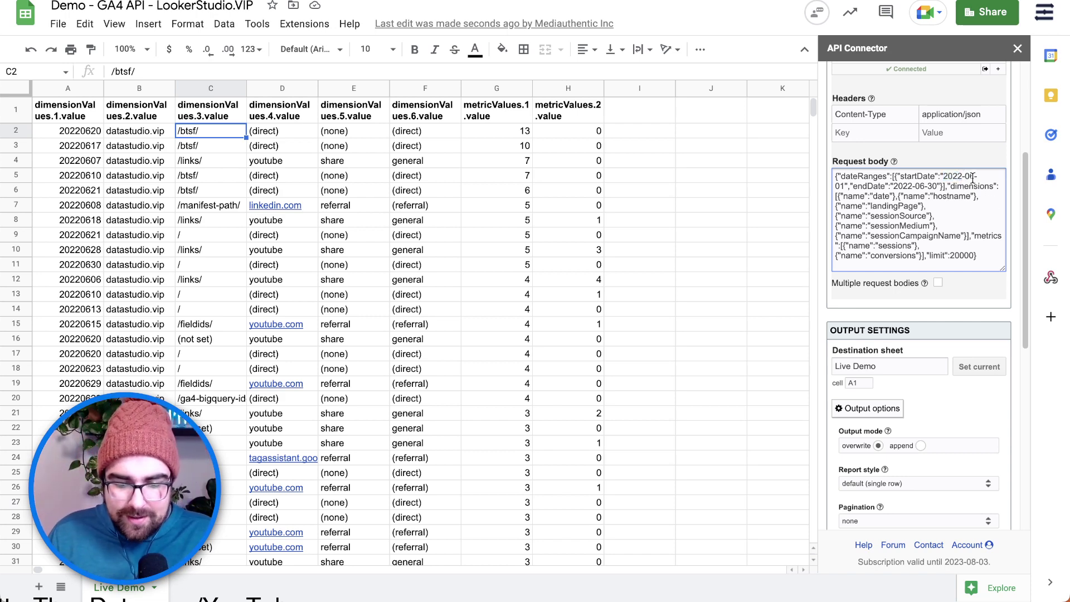
pyautogui.moveTo(943, 178)
pyautogui.mouseDown()
pyautogui.moveTo(980, 186)
pyautogui.moveTo(946, 186)
pyautogui.mouseUp()
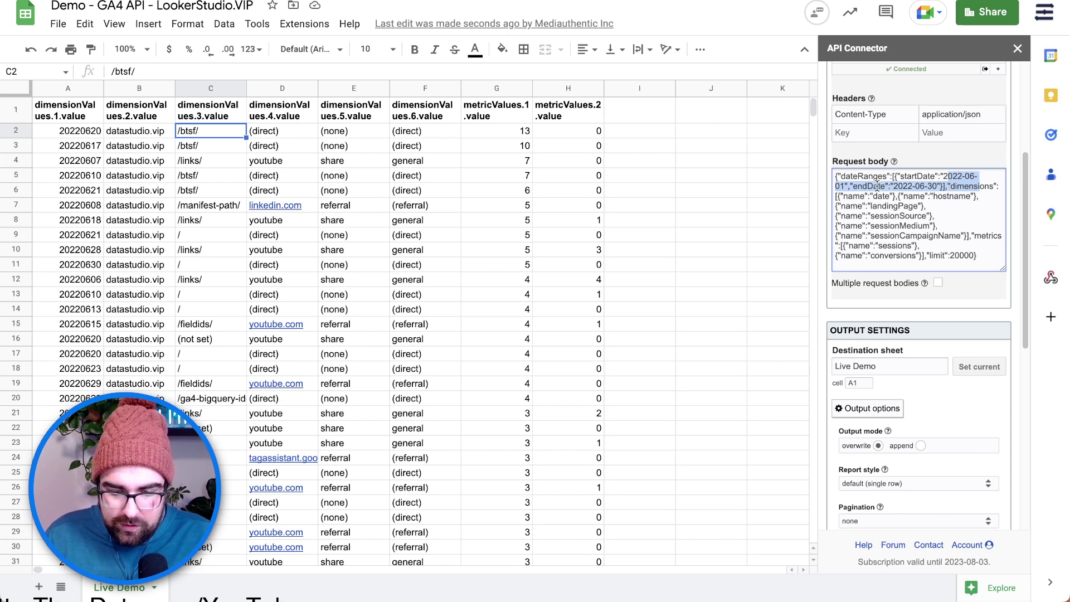
pyautogui.click(878, 186)
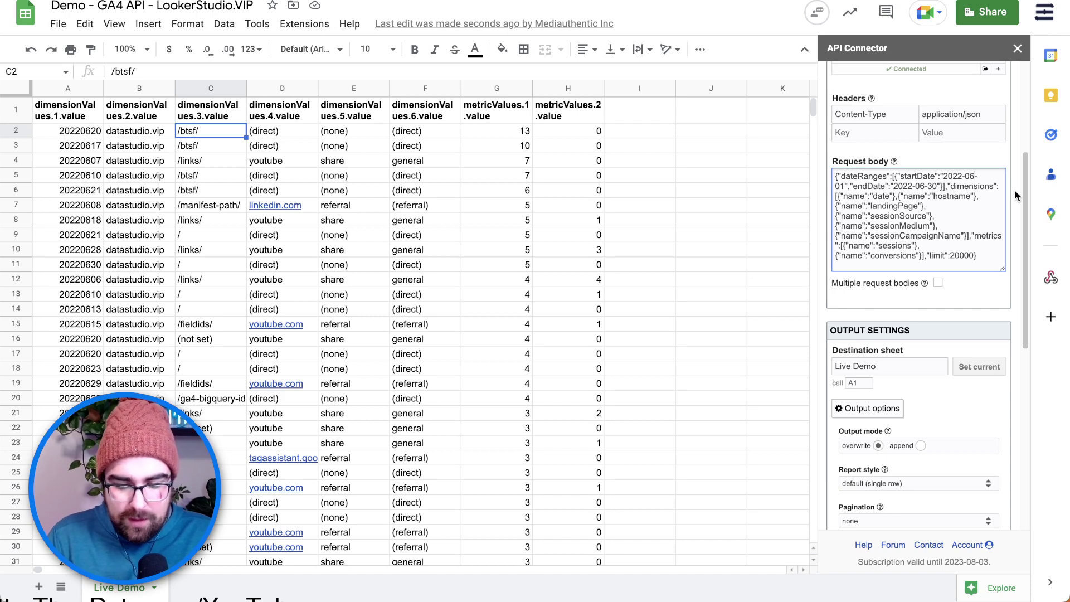
pyautogui.press('BackSpace')
pyautogui.press('BackSpace')
pyautogui.write('11')
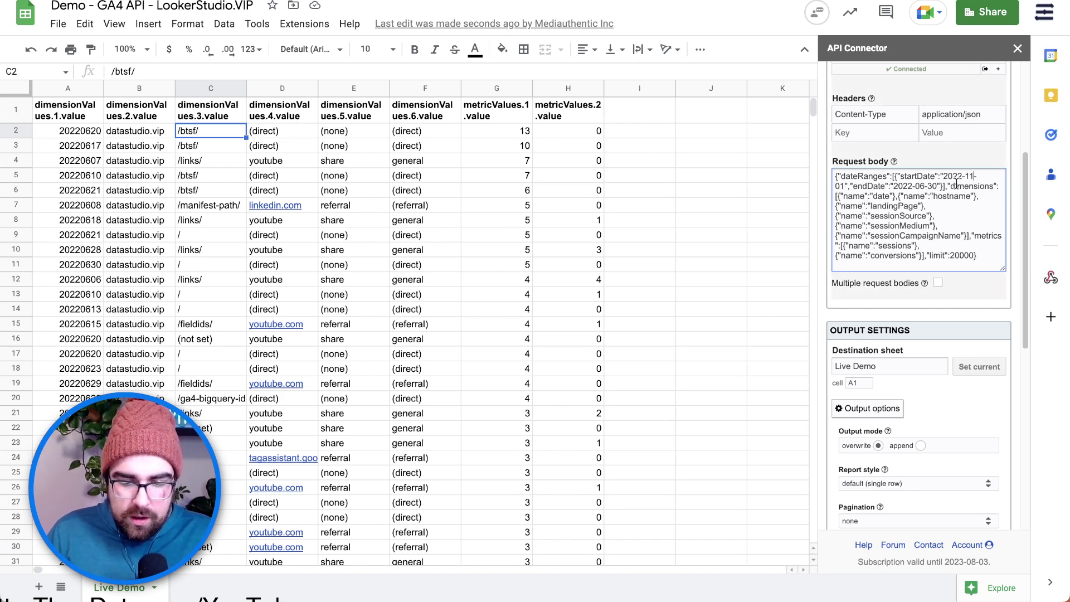
# Step: Set the endDate in the request body to 2022-12-06 and run the request
pyautogui.click(924, 186)
pyautogui.press('BackSpace')
pyautogui.press('BackSpace')
pyautogui.write('12')
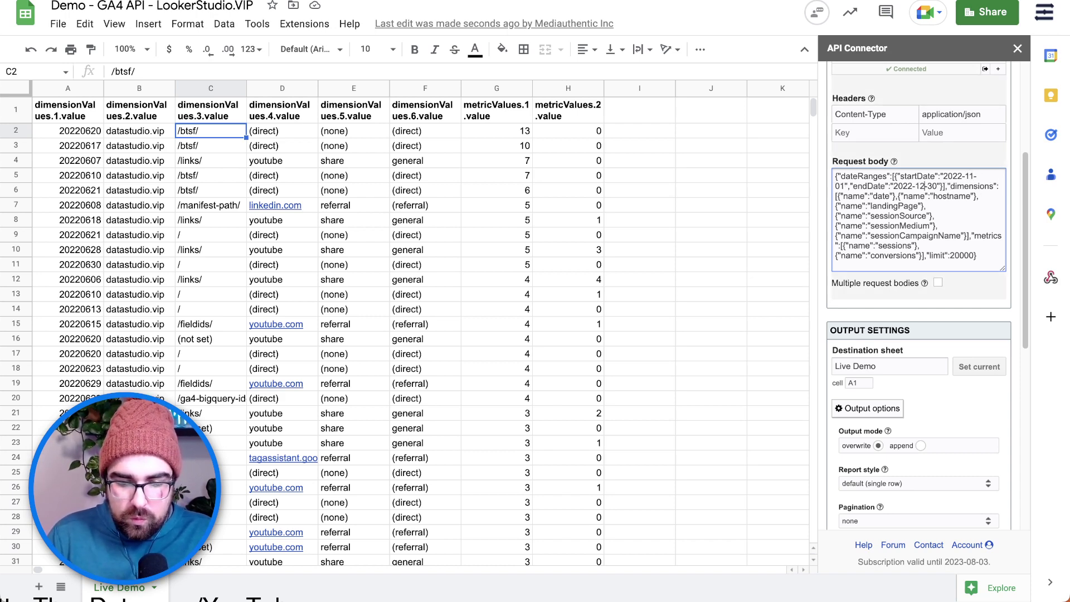
pyautogui.click(958, 186)
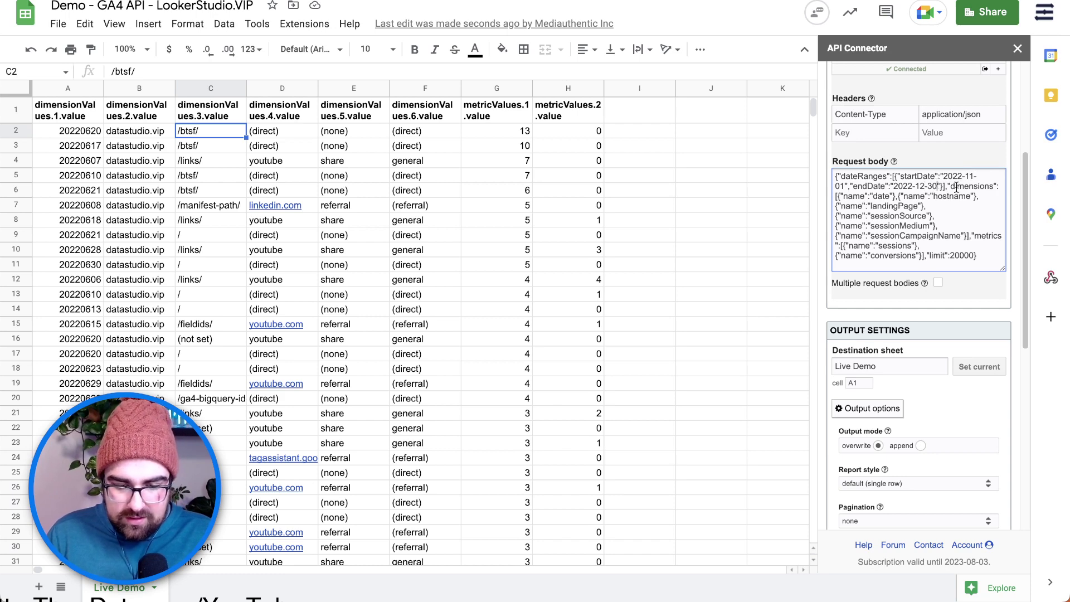
pyautogui.press('BackSpace')
pyautogui.press('BackSpace')
pyautogui.write('06')
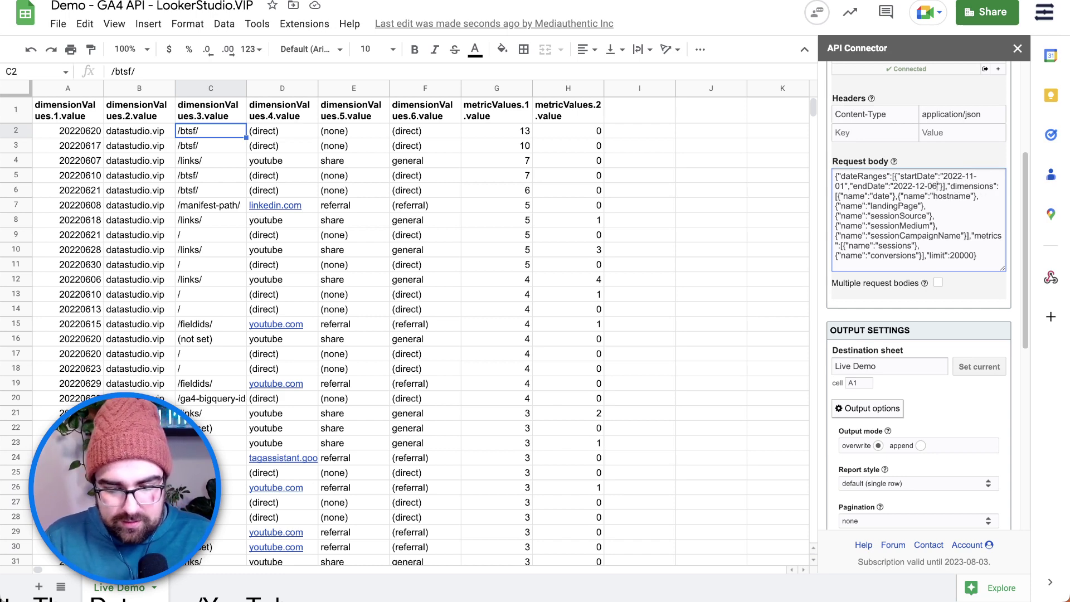
pyautogui.scroll(-8, 961, 313)
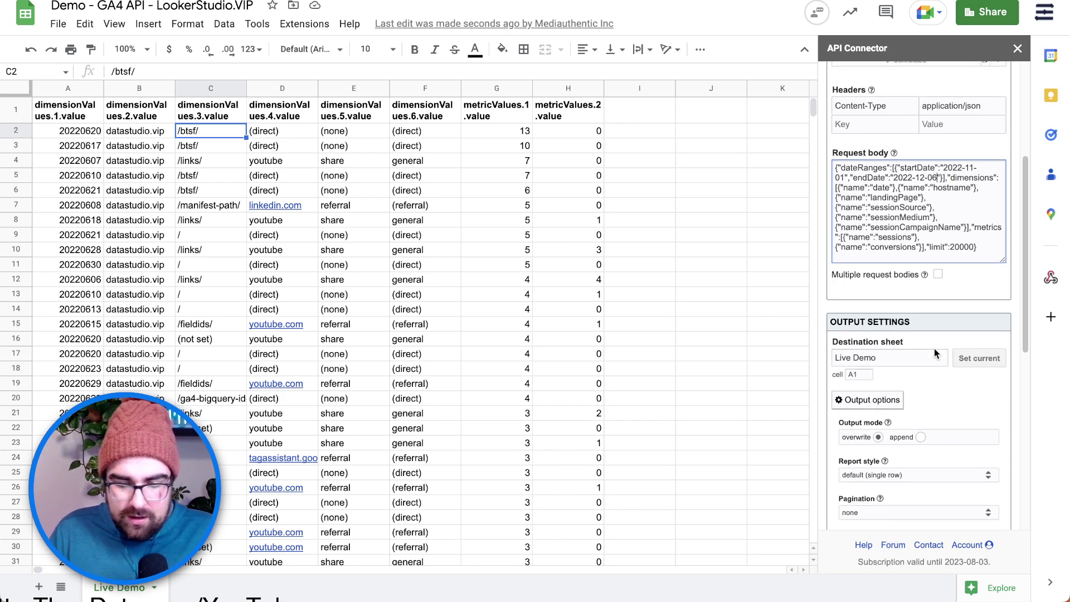
pyautogui.click(980, 457)
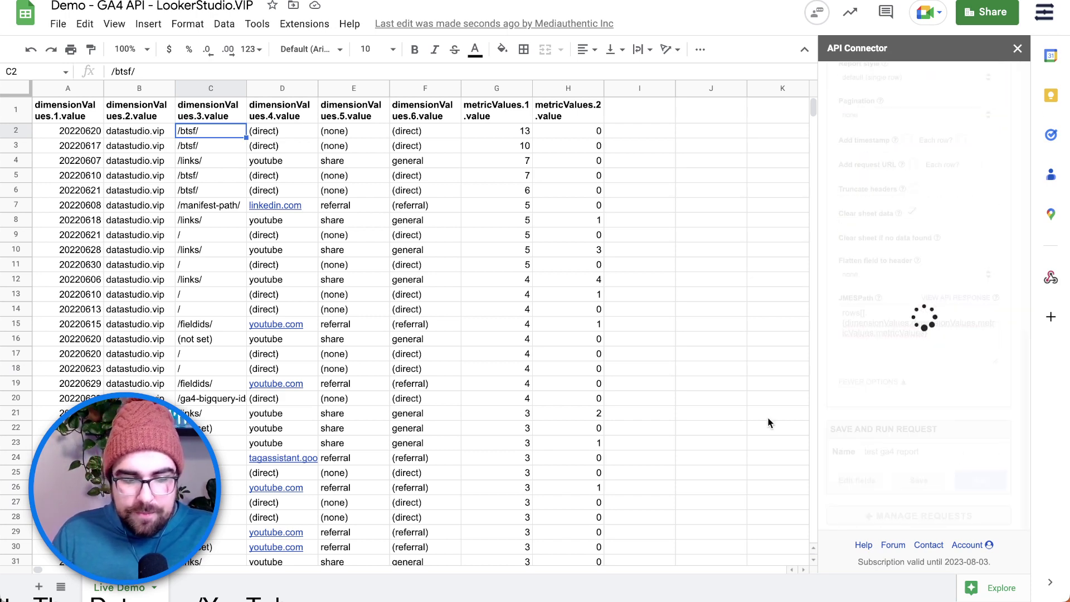
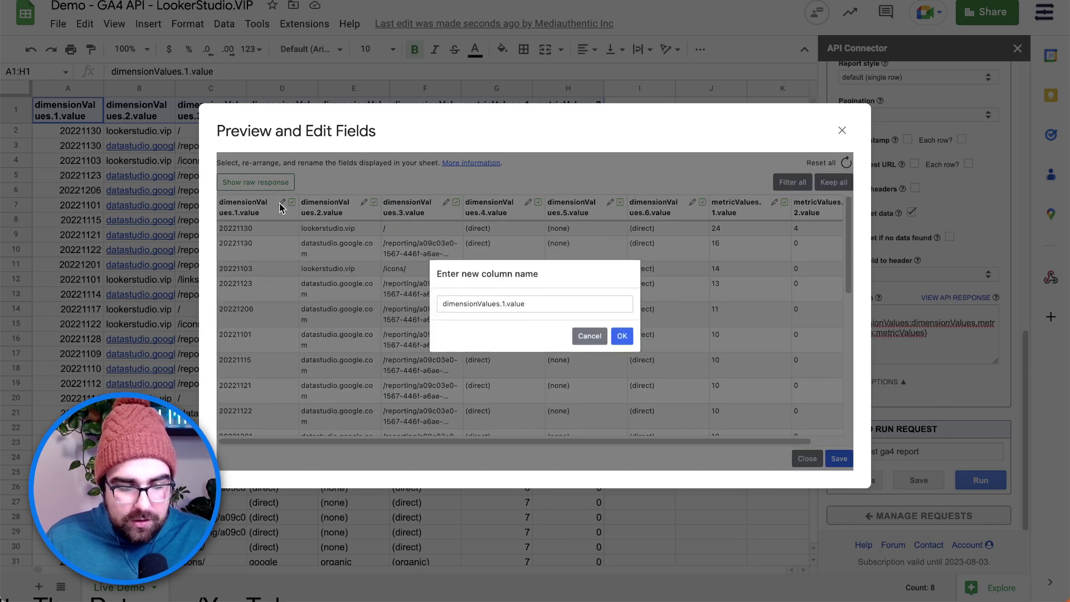
# Step: Rename the dimensionValues.1.value field to Date and the dimensionValues.2.value field to Hostname
pyautogui.tripleClick(468, 309)
pyautogui.write('Date')
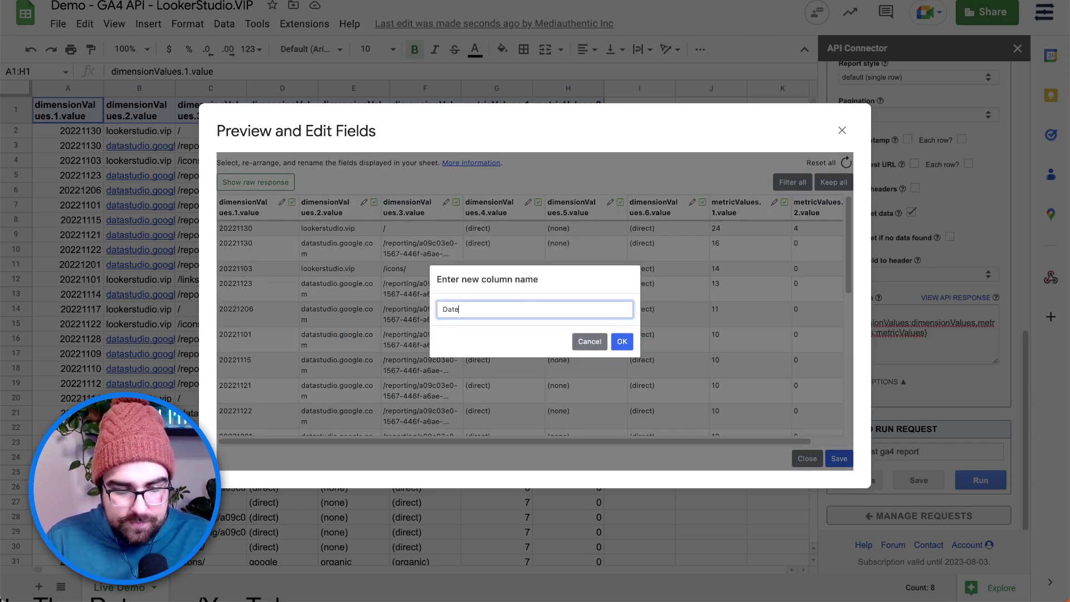
pyautogui.click(610, 342)
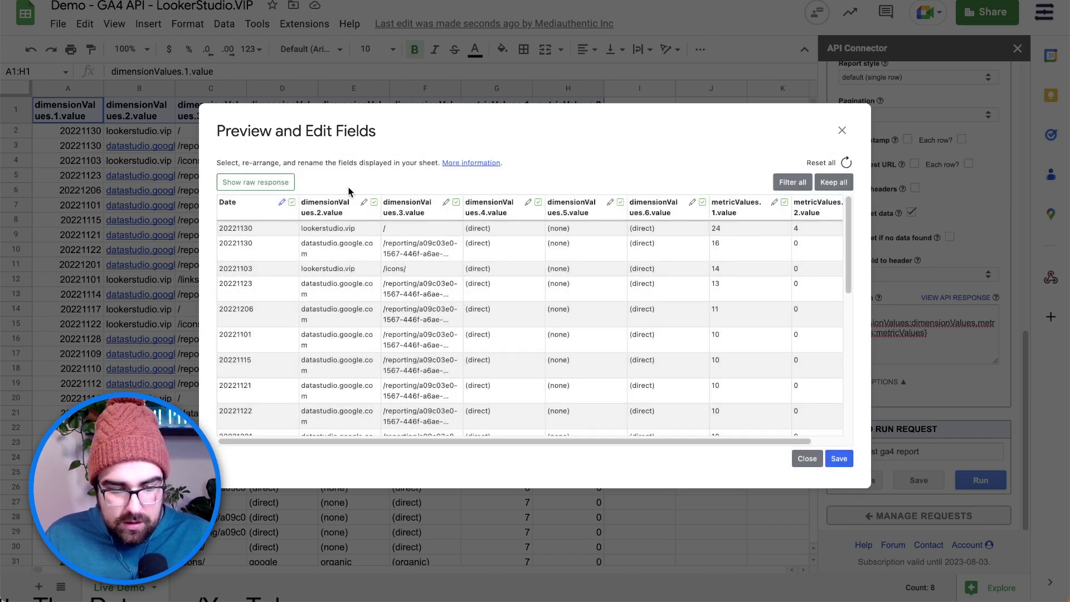
pyautogui.click(364, 202)
pyautogui.hotkey('ctrl', 'a')
pyautogui.write('Ho')
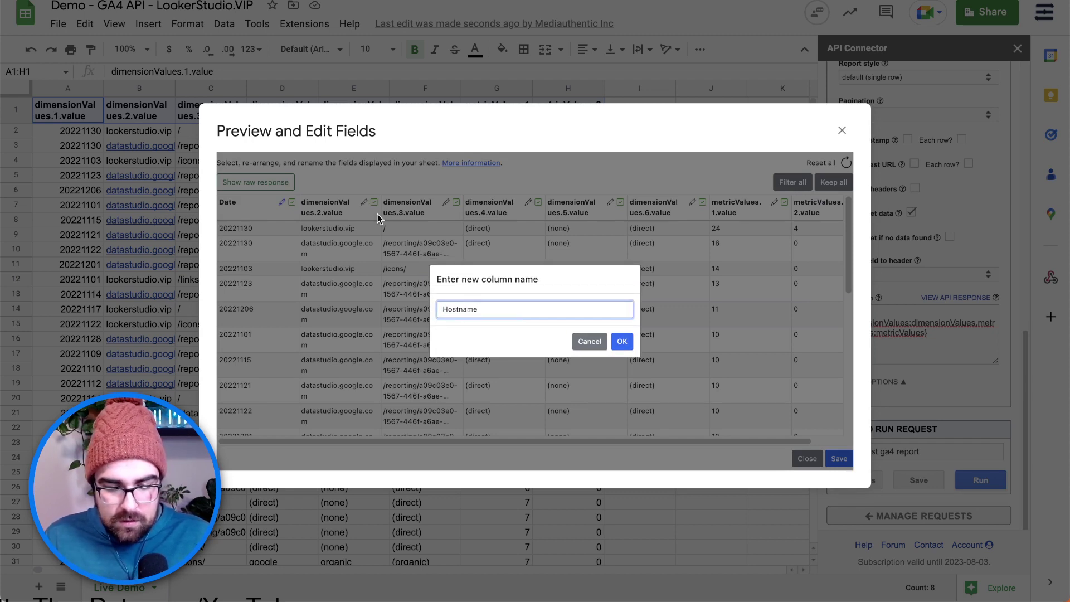
pyautogui.write('stname')
pyautogui.click(622, 341)
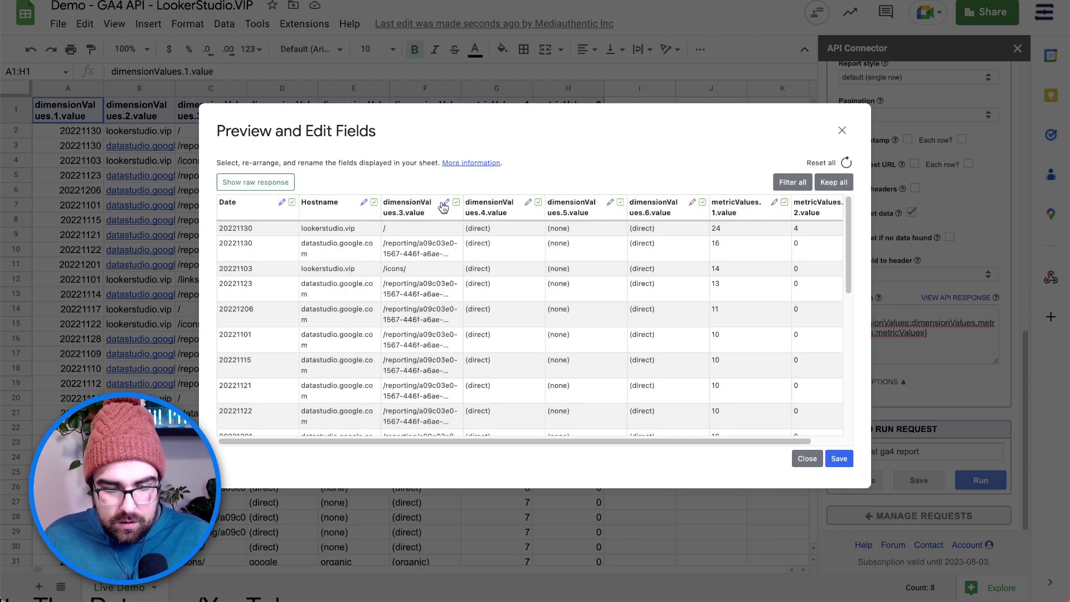
# Step: Rename the dimensionValues.3.value field to Landing Page Path
pyautogui.click(447, 203)
pyautogui.hotkey('ctrl', 'a')
pyautogui.write('Lan')
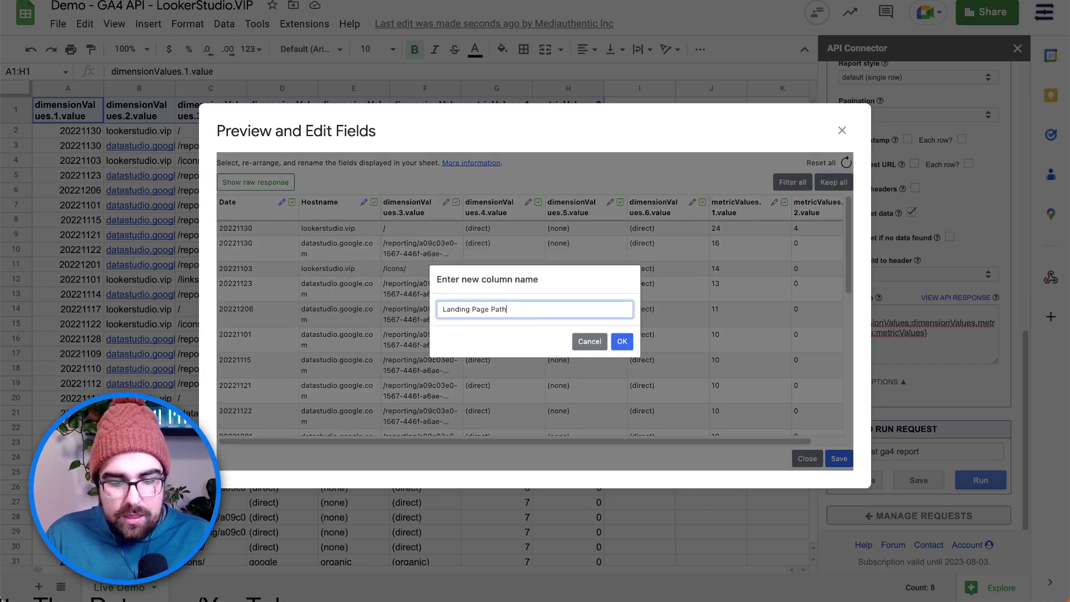
pyautogui.click(620, 341)
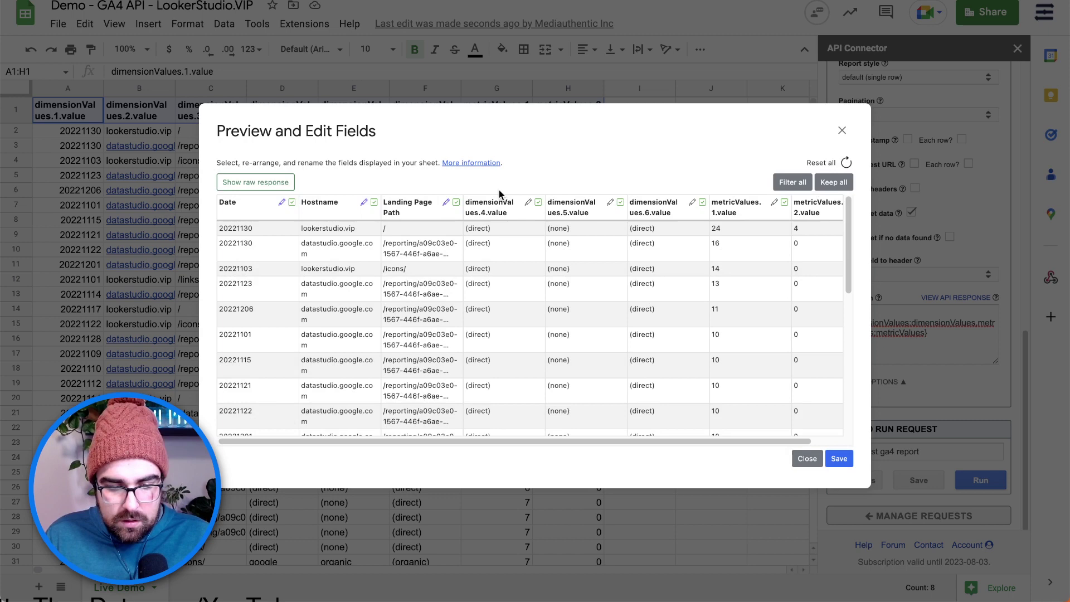
# Step: Rename the dimensionValues.4.value field to Session Source and keep it included in the output
pyautogui.click(537, 202)
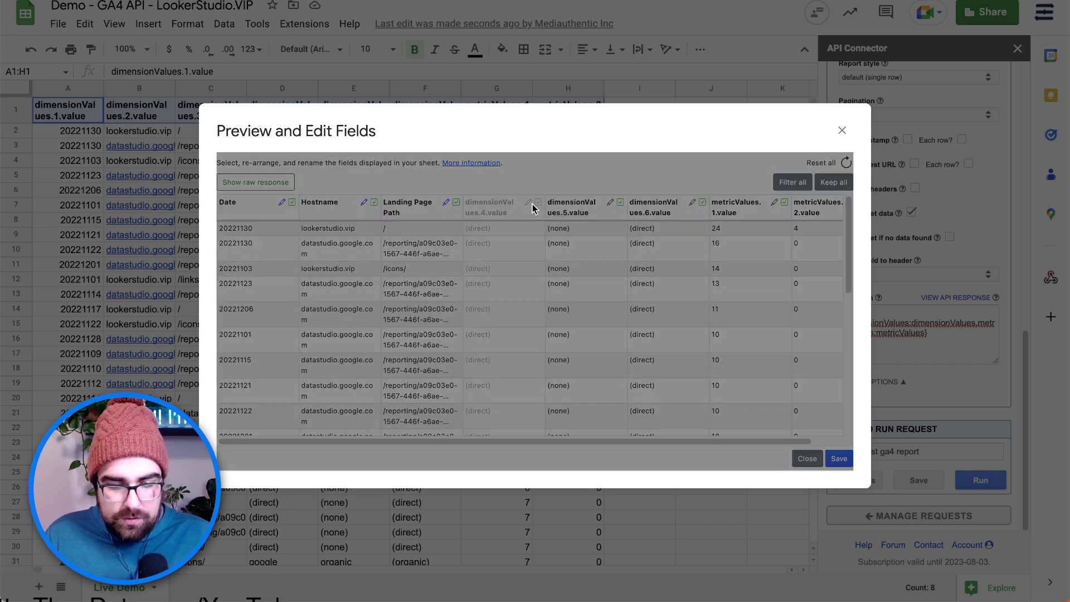
pyautogui.click(528, 202)
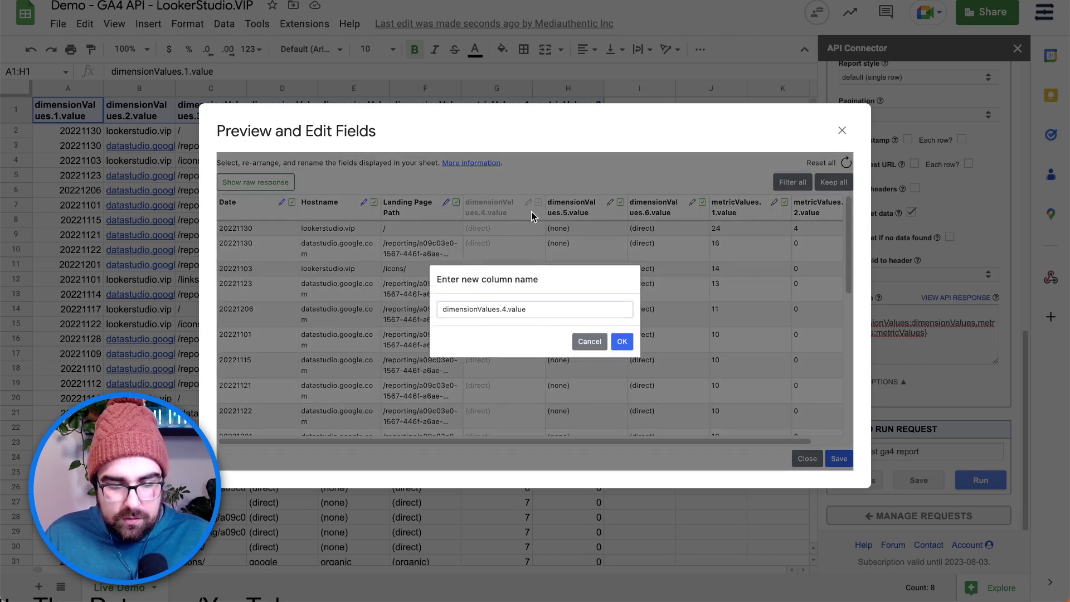
pyautogui.doubleClick(585, 309)
pyautogui.hotkey('ctrl', 'a')
pyautogui.write('Se')
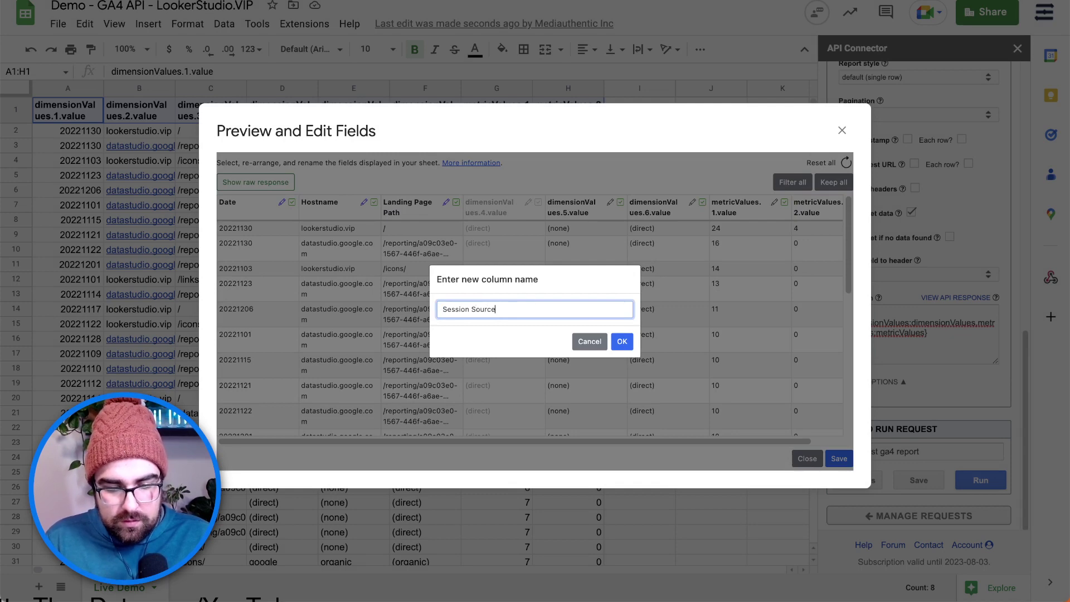
pyautogui.doubleClick(466, 308)
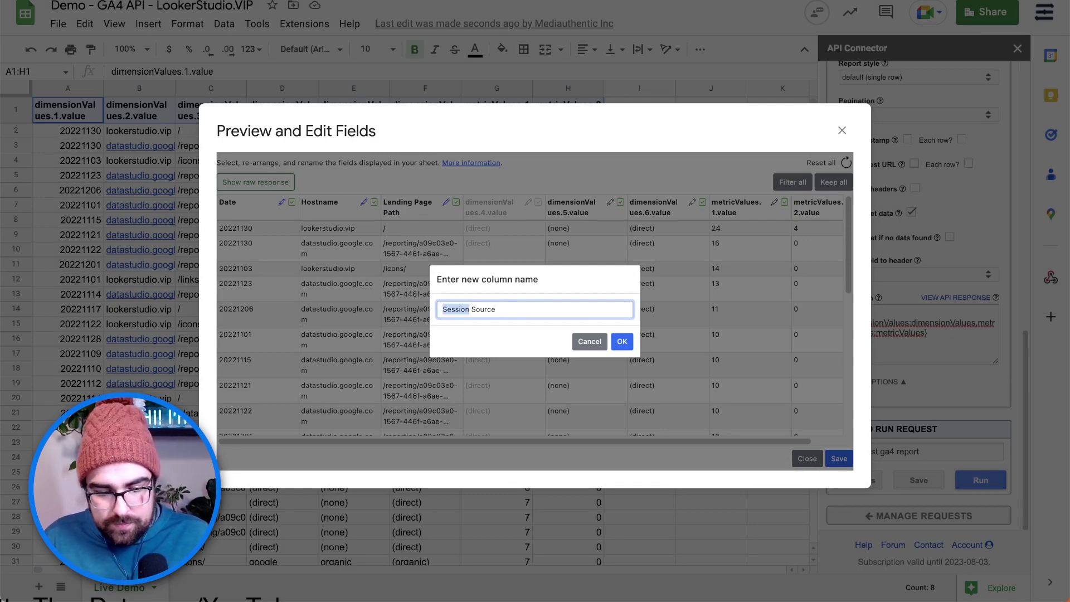
pyautogui.click(622, 341)
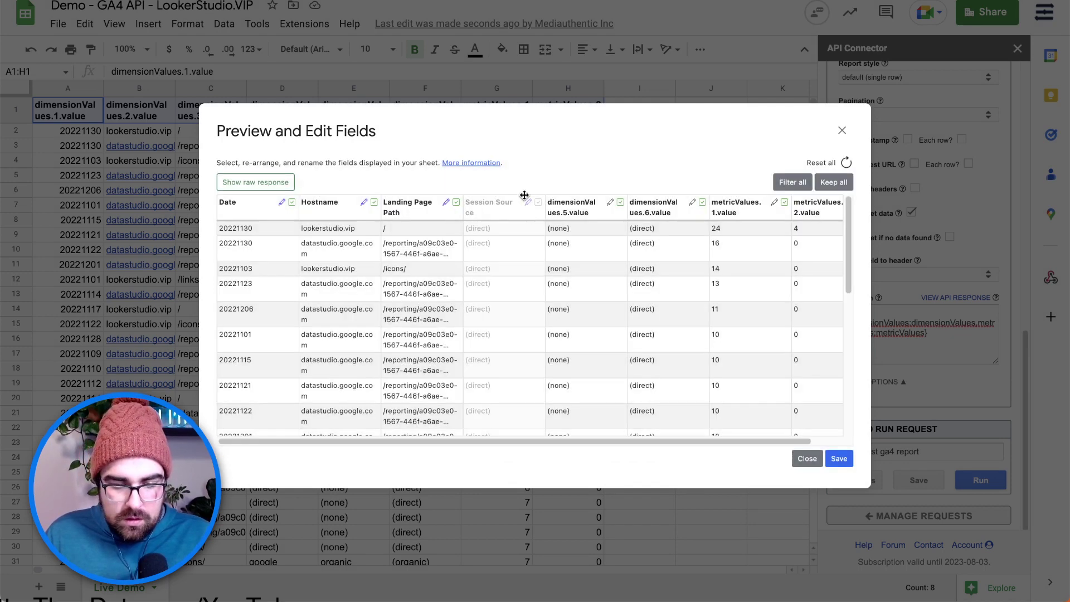
pyautogui.click(538, 202)
# Step: Rename the dimensionValues.5.value field to Session Meidum and the dimensionValues.6.value field to Session Campaign
pyautogui.click(610, 201)
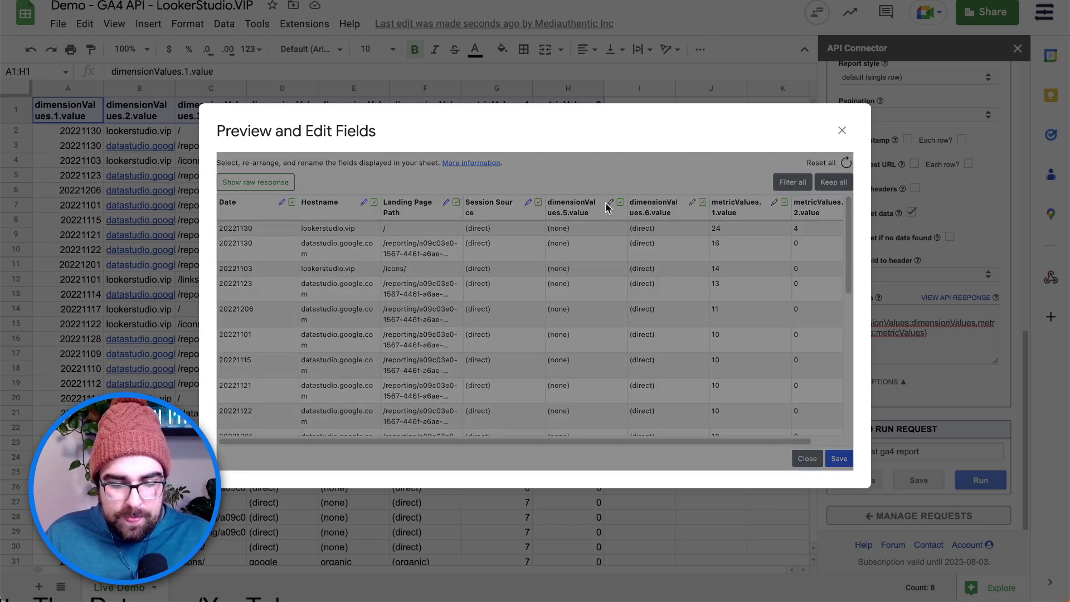
pyautogui.tripleClick(502, 310)
pyautogui.write('Session Meidum')
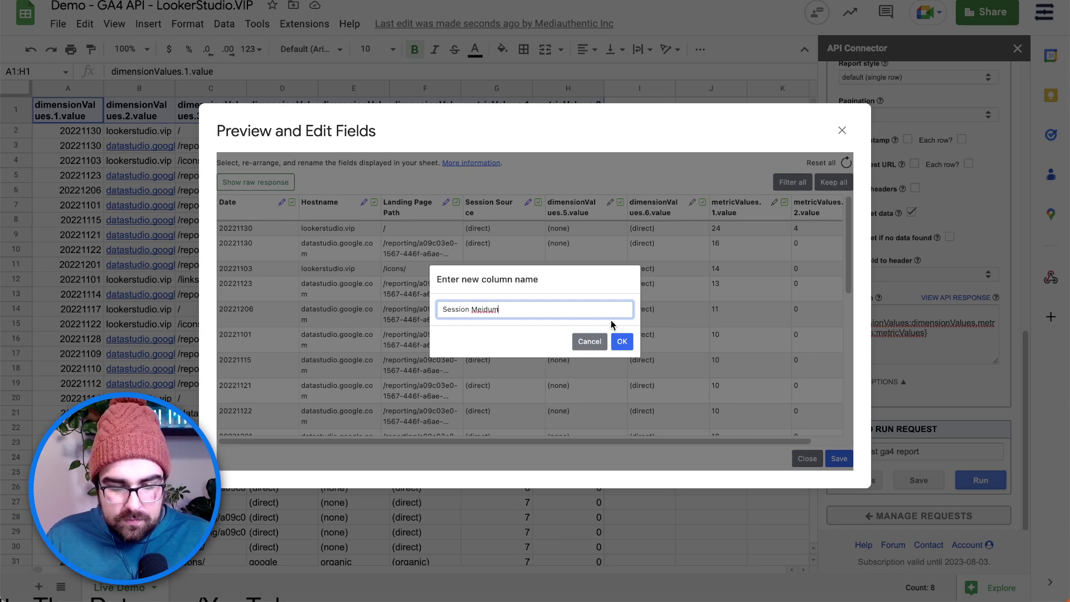
pyautogui.click(622, 341)
pyautogui.click(692, 202)
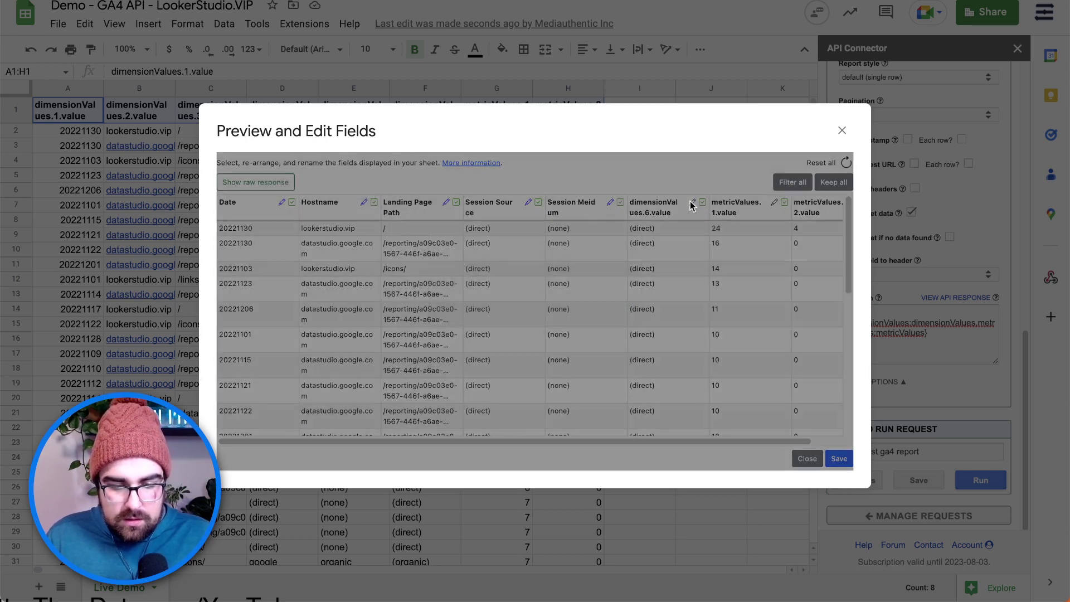
pyautogui.hotkey('ctrl', 'a')
pyautogui.write('se')
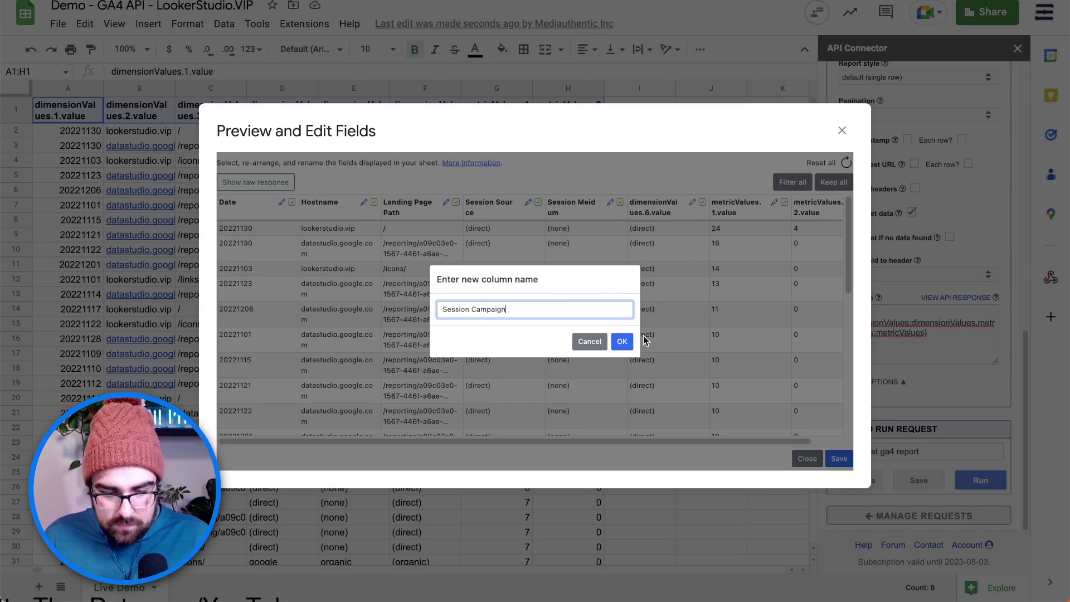
pyautogui.click(621, 341)
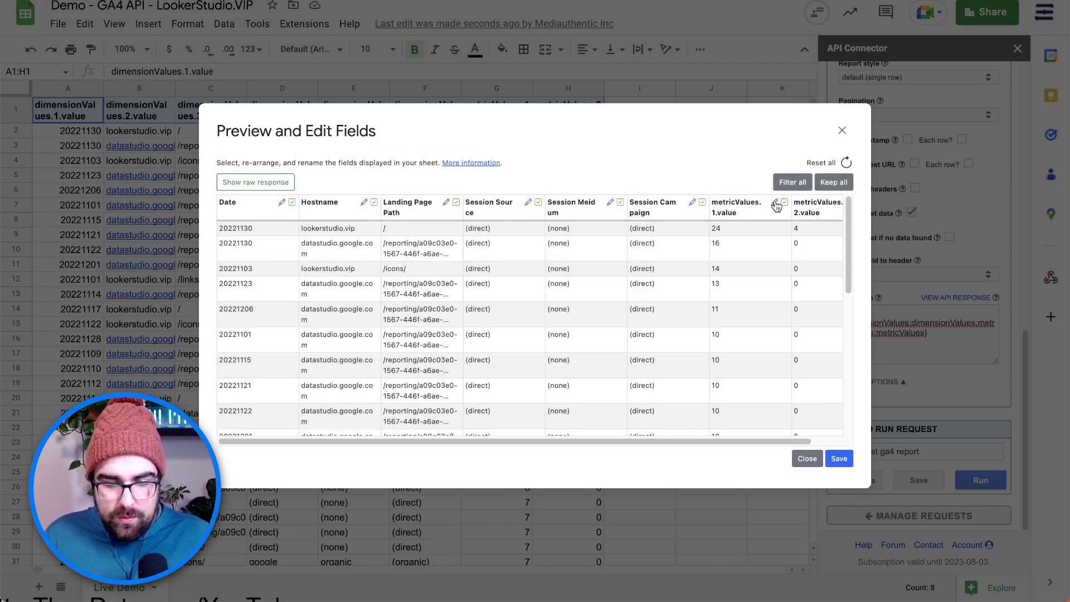
# Step: Rename the metricValues.1.value field to Sessions and the metricValues.2.value field to Conversions
pyautogui.click(774, 201)
pyautogui.hotkey('ctrl', 'a')
pyautogui.write('Sess')
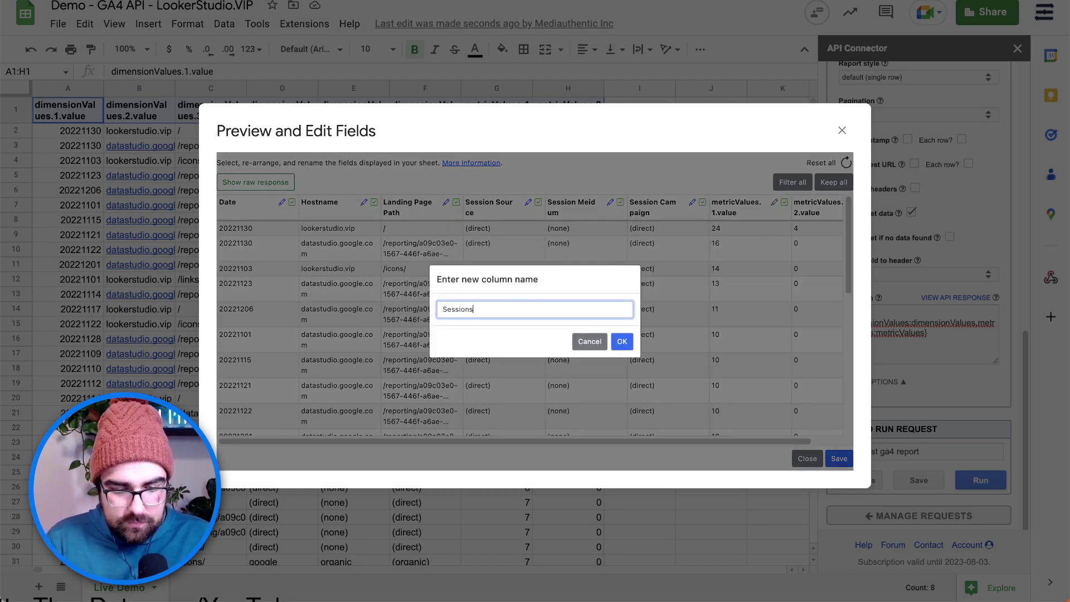
pyautogui.click(622, 341)
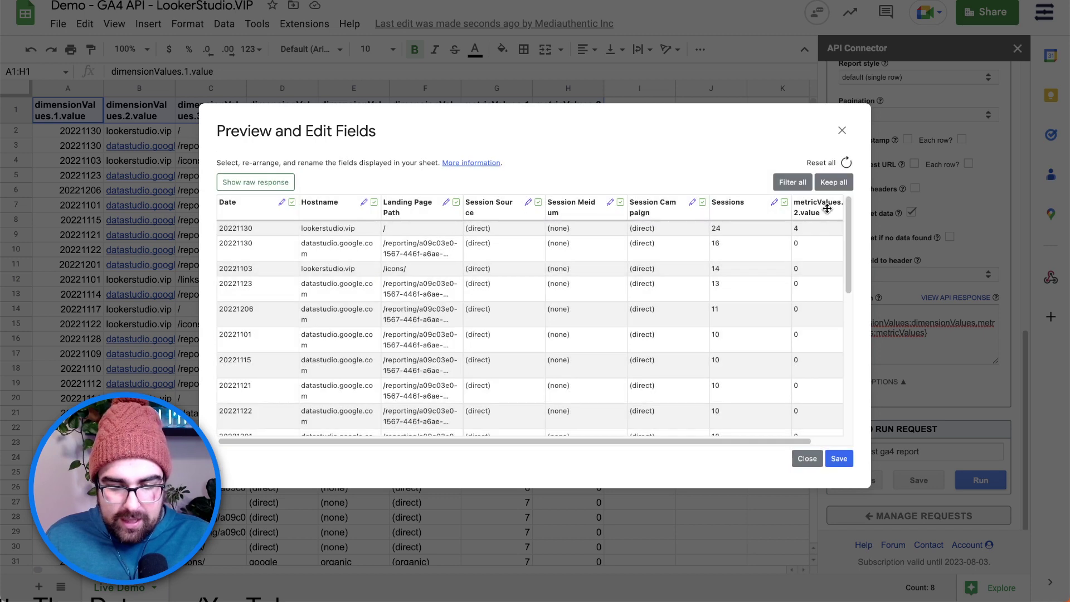
pyautogui.hscroll(1, 783, 249)
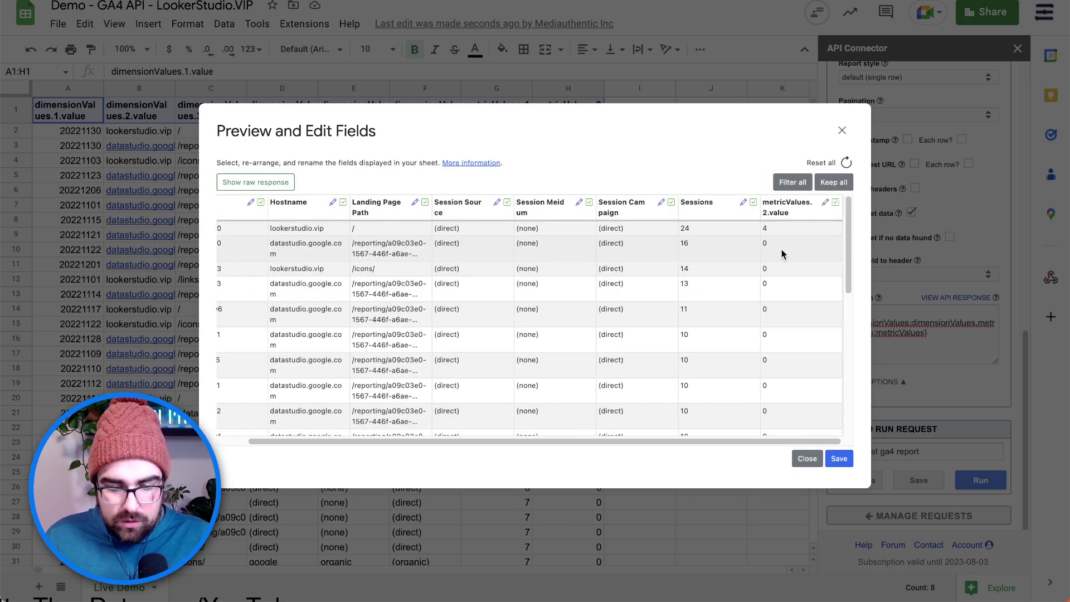
pyautogui.click(825, 202)
pyautogui.press('super+a')
pyautogui.write('C')
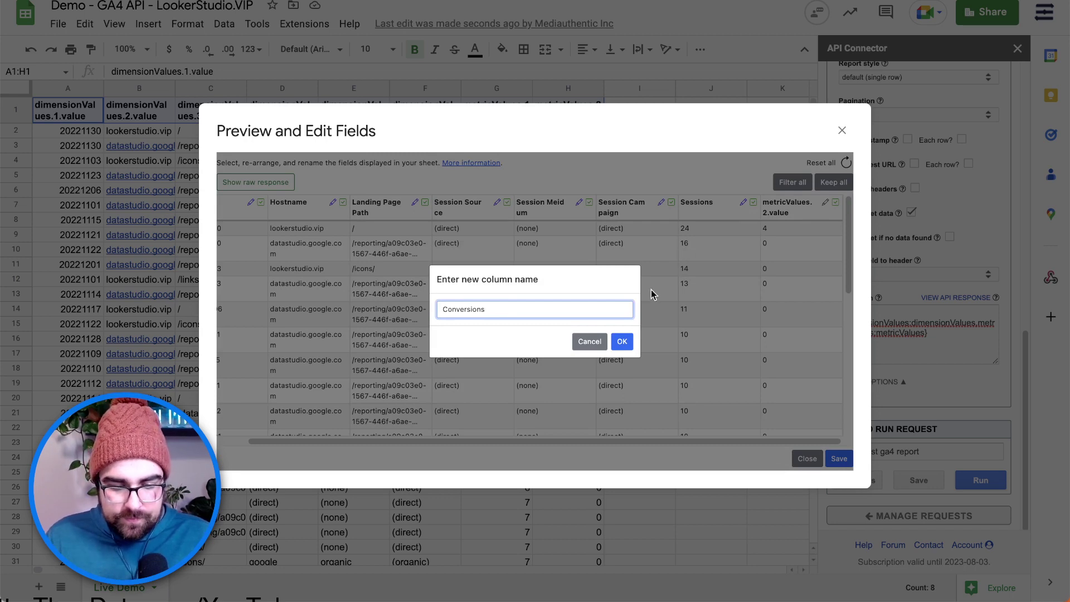
pyautogui.click(622, 341)
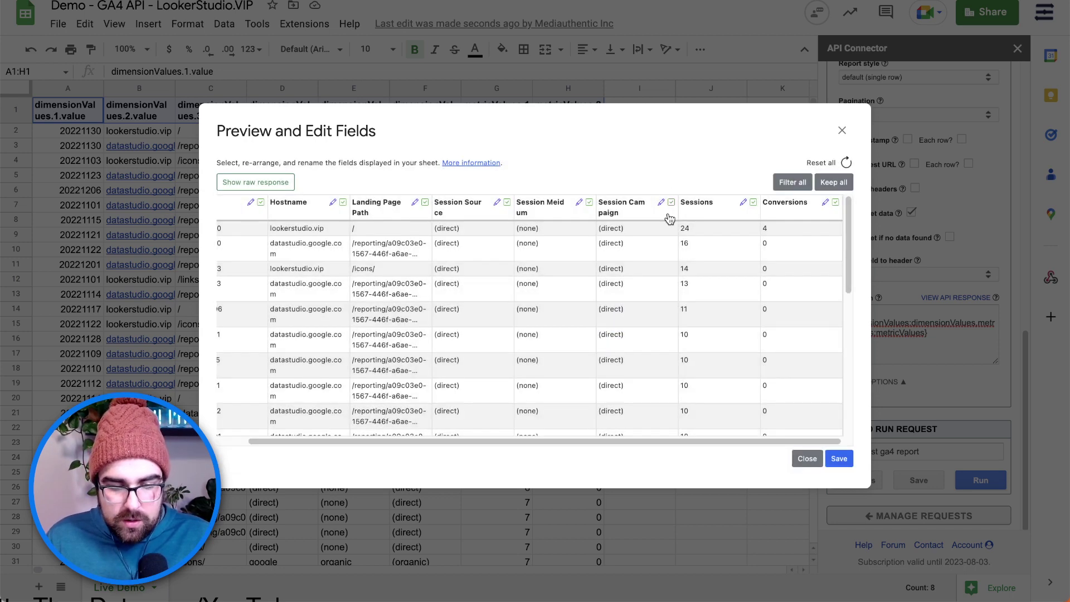
# Step: Save the renamed fields, close the field editor, and run the test ga4 report request again
pyautogui.click(845, 457)
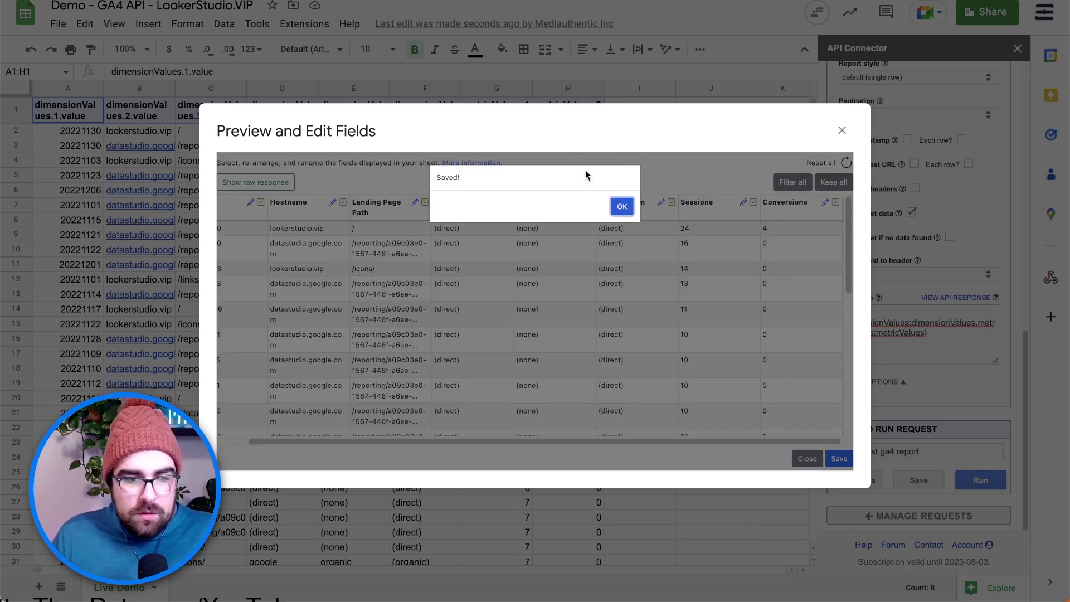
pyautogui.click(618, 207)
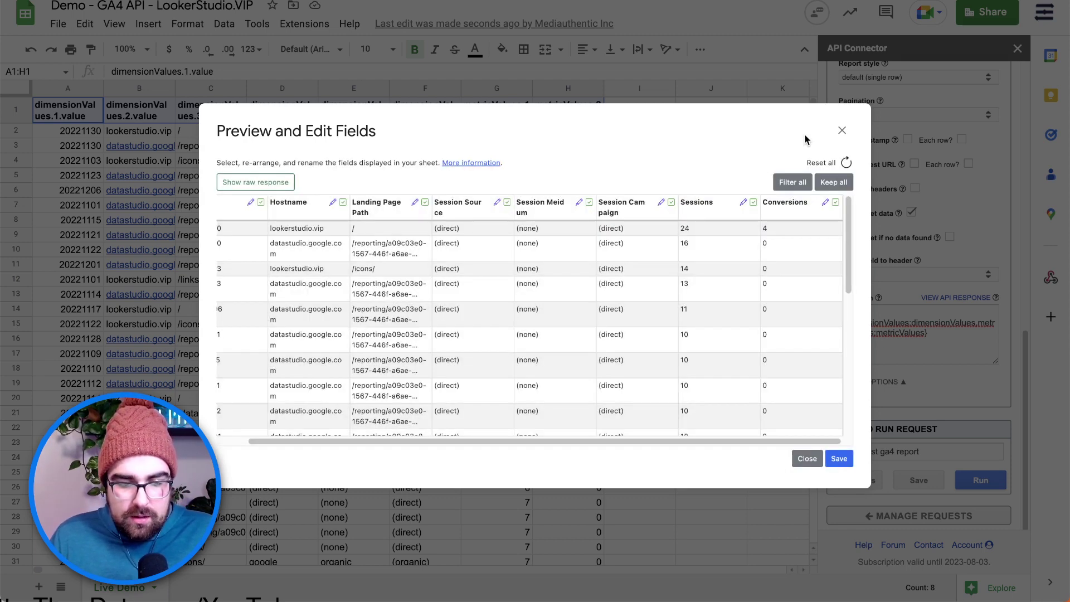
pyautogui.click(841, 132)
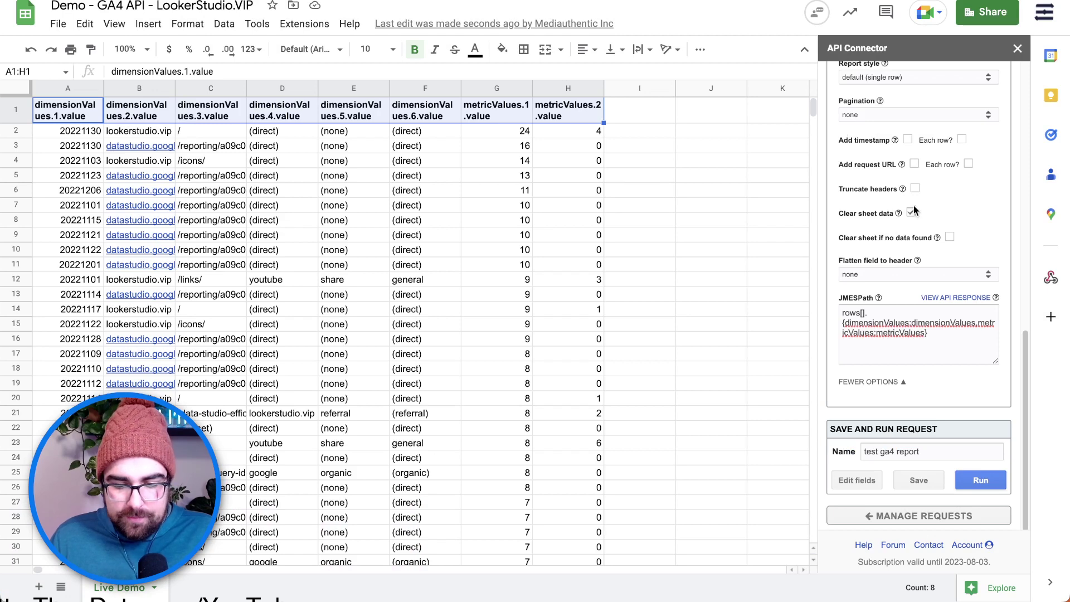
pyautogui.click(985, 480)
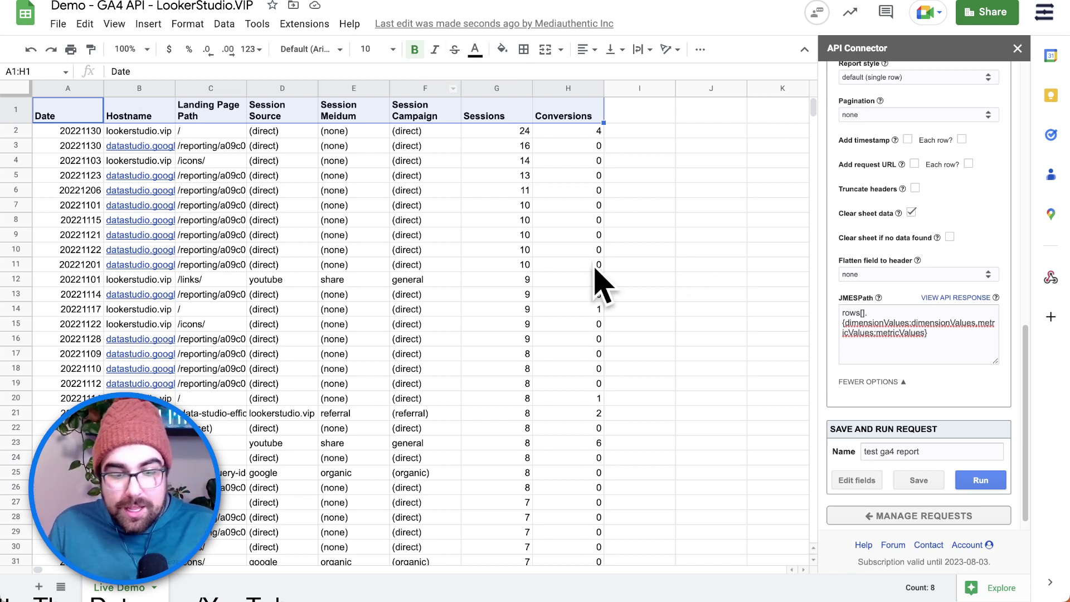
# Step: Look through the imported rows to the end of the sheet and examine the first values in the Date column
pyautogui.click(546, 249)
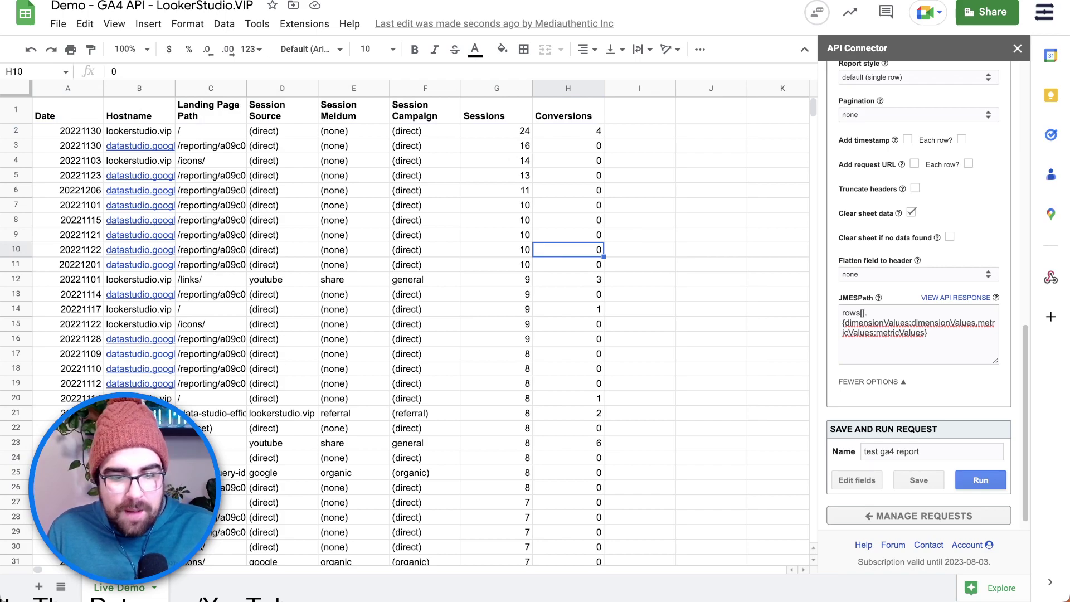
pyautogui.scroll(-20, 438, 243)
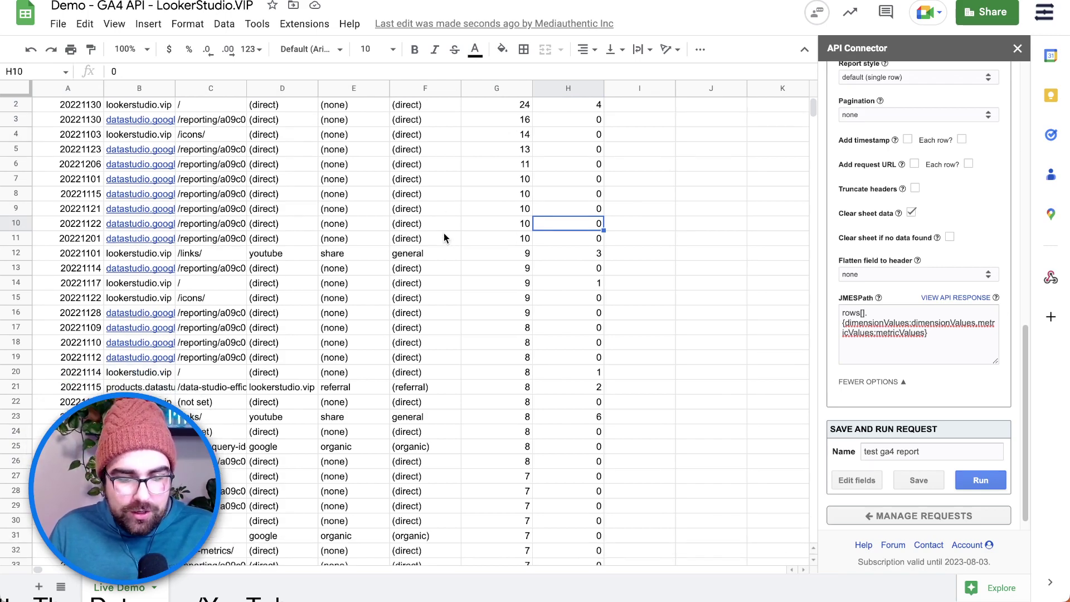
pyautogui.scroll(-20, 437, 243)
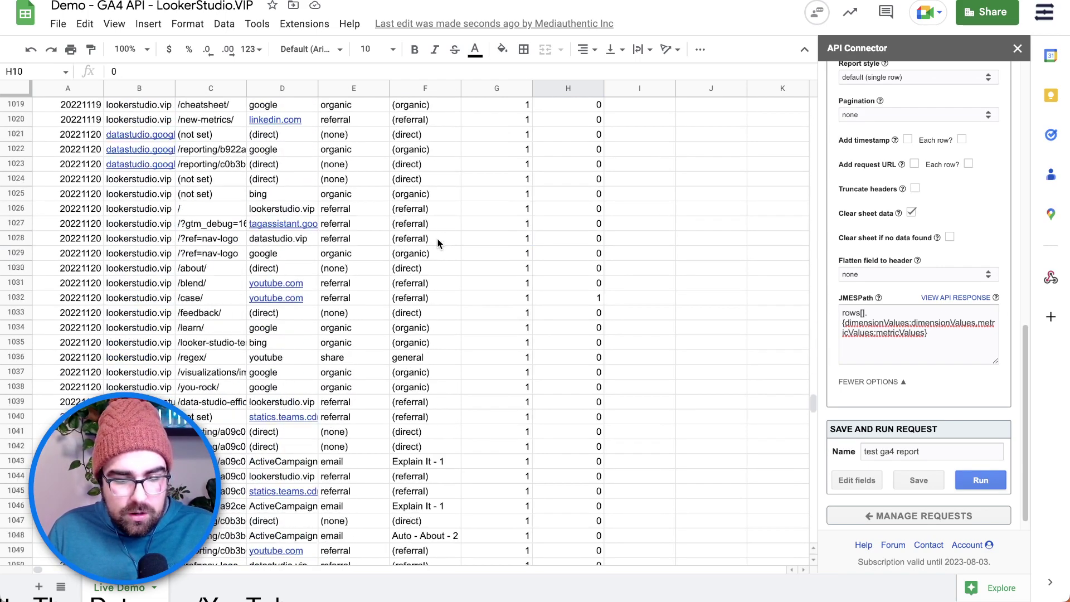
pyautogui.scroll(-20, 389, 258)
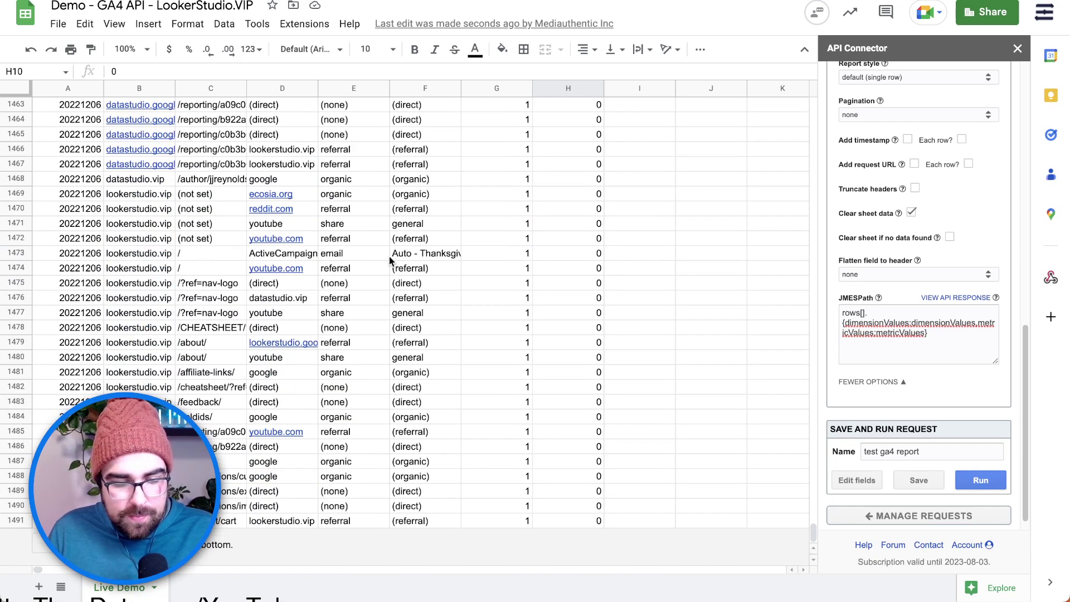
pyautogui.scroll(3, 105, 367)
pyautogui.scroll(20, 106, 368)
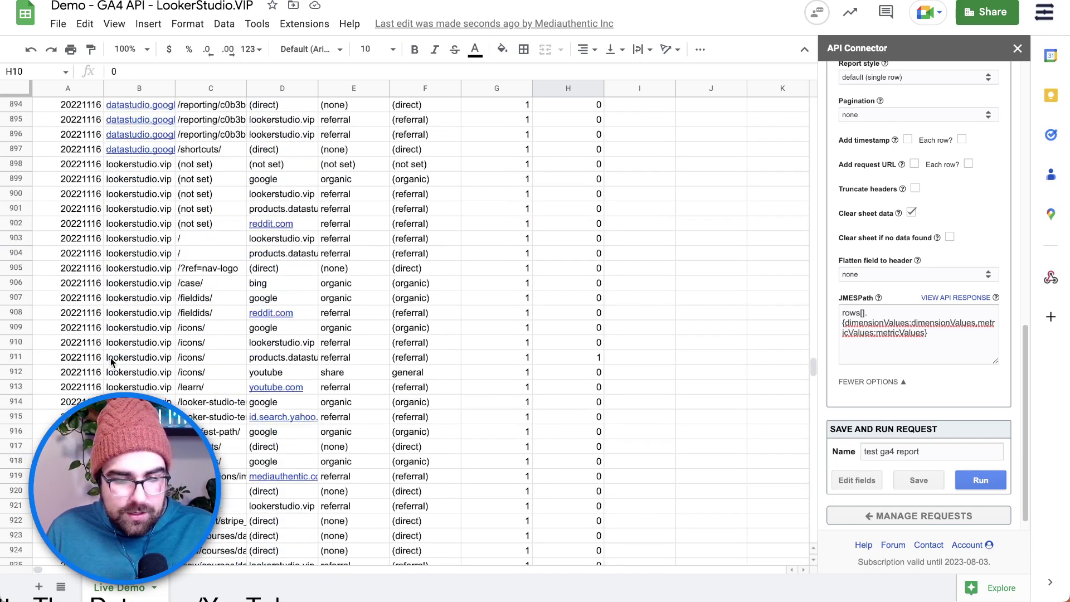
pyautogui.scroll(20, 504, 199)
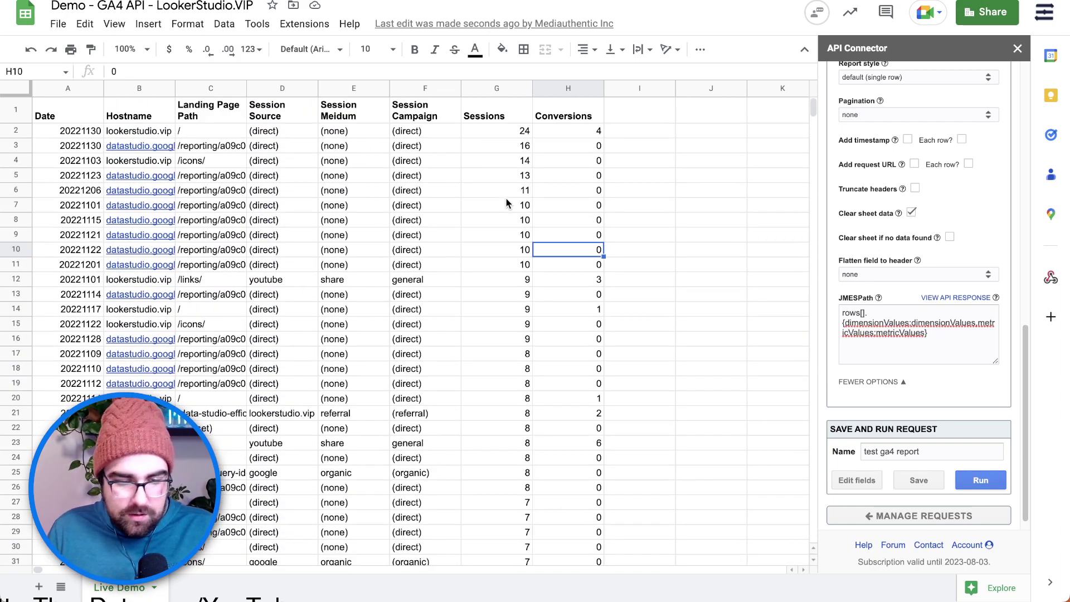
pyautogui.moveTo(83, 130); pyautogui.dragTo(86, 205)
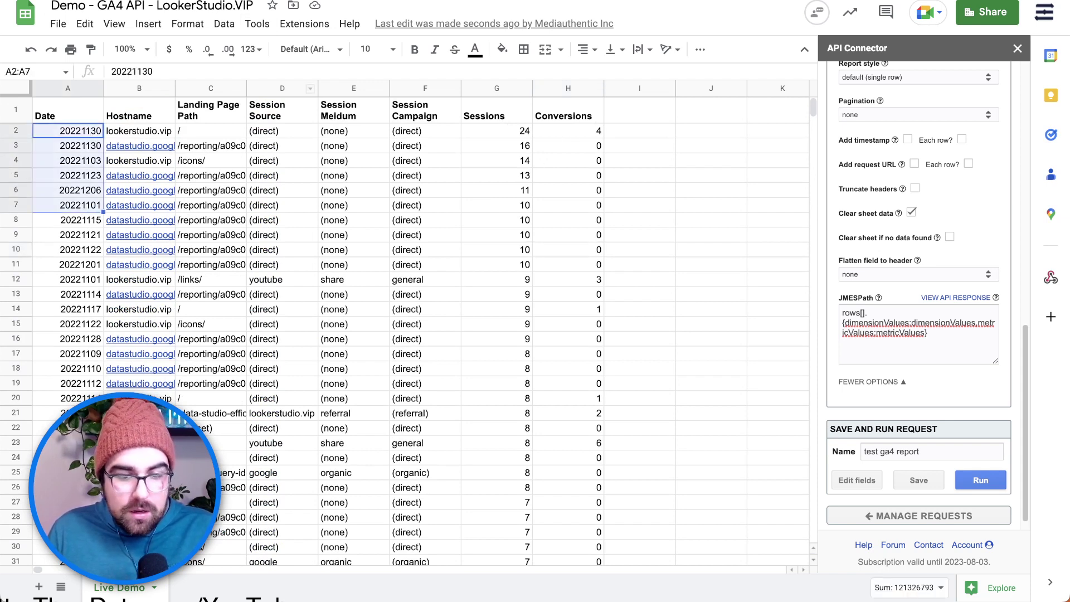
# Step: Switch to the Looker Studio report, add the Live Demo sheet as a data source, and enlarge the resulting Hostname table
pyautogui.hotkey('ctrl', 'Tab')
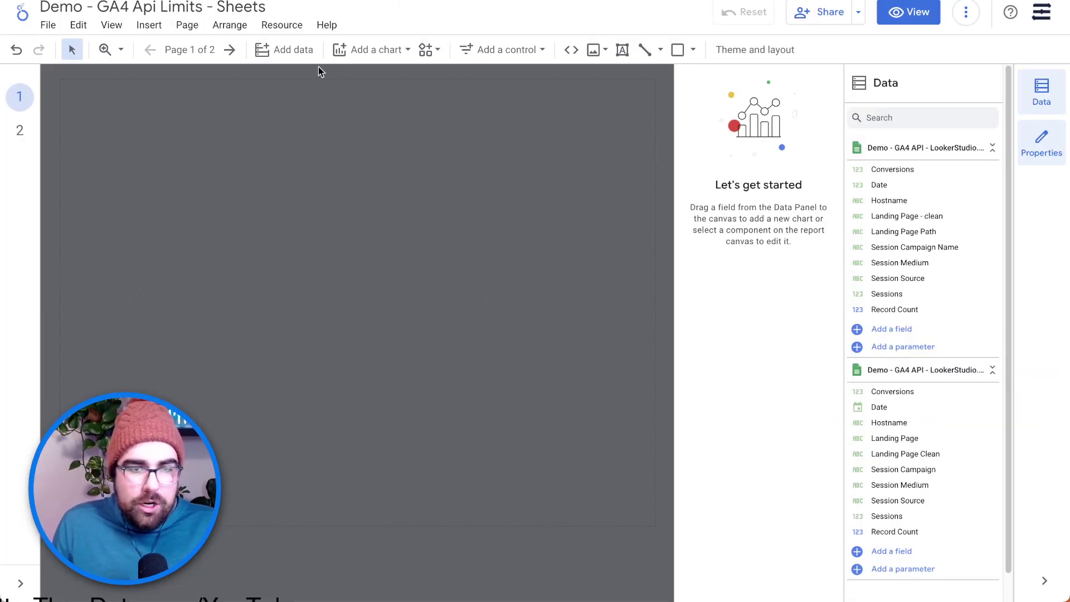
pyautogui.click(290, 51)
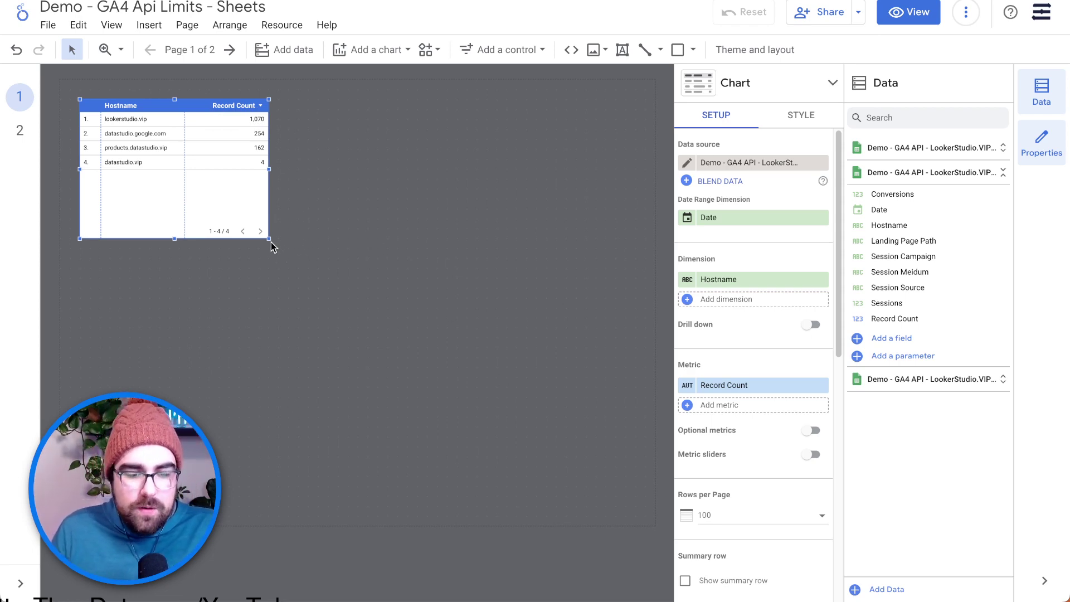
pyautogui.moveTo(269, 239); pyautogui.dragTo(457, 317)
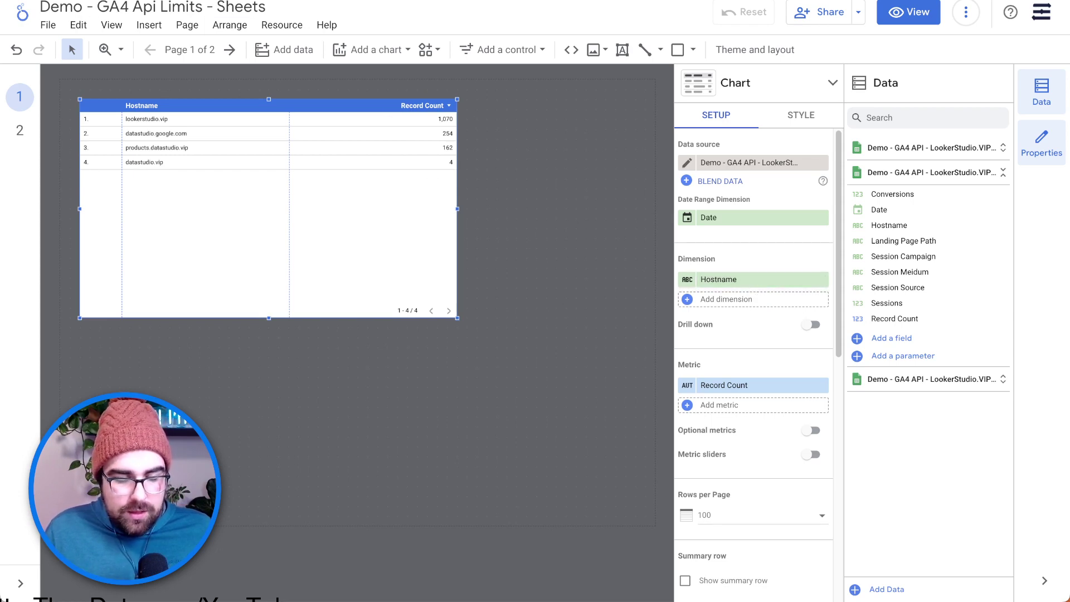
# Step: Switch to Google Sheets to check the format of the whole Date column, and return to the Looker Studio report
pyautogui.hotkey('ctrl', 'Tab')
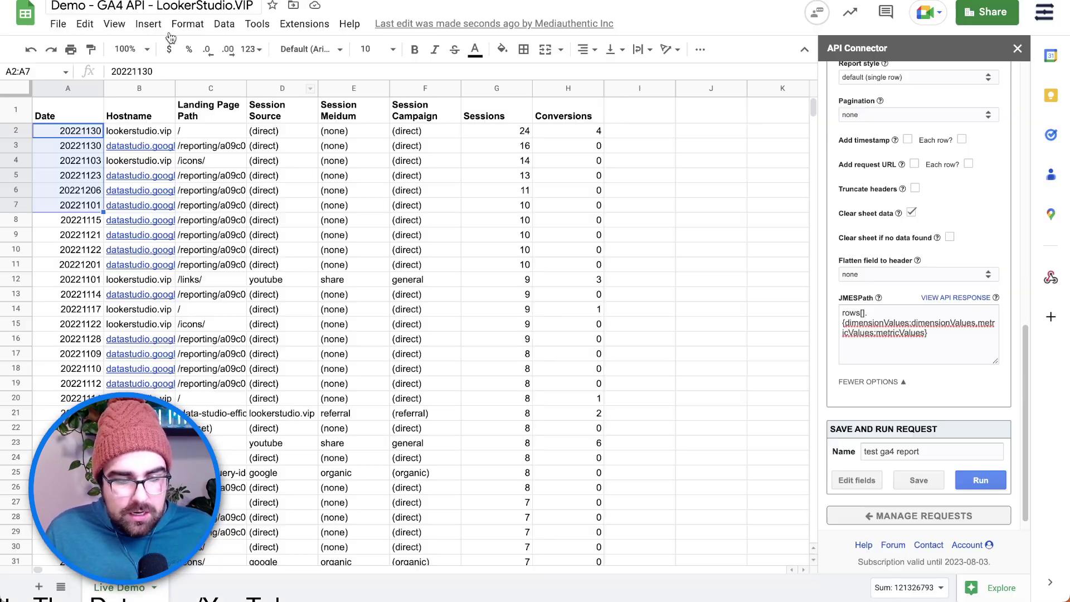
pyautogui.click(65, 90)
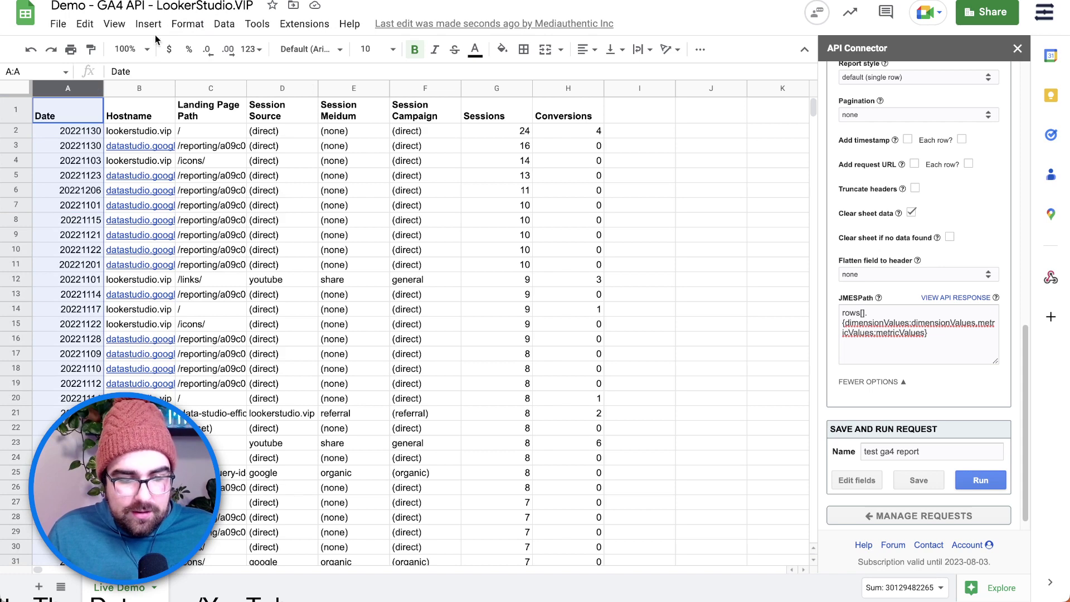
pyautogui.hotkey('ctrl', 'shift', 'Tab')
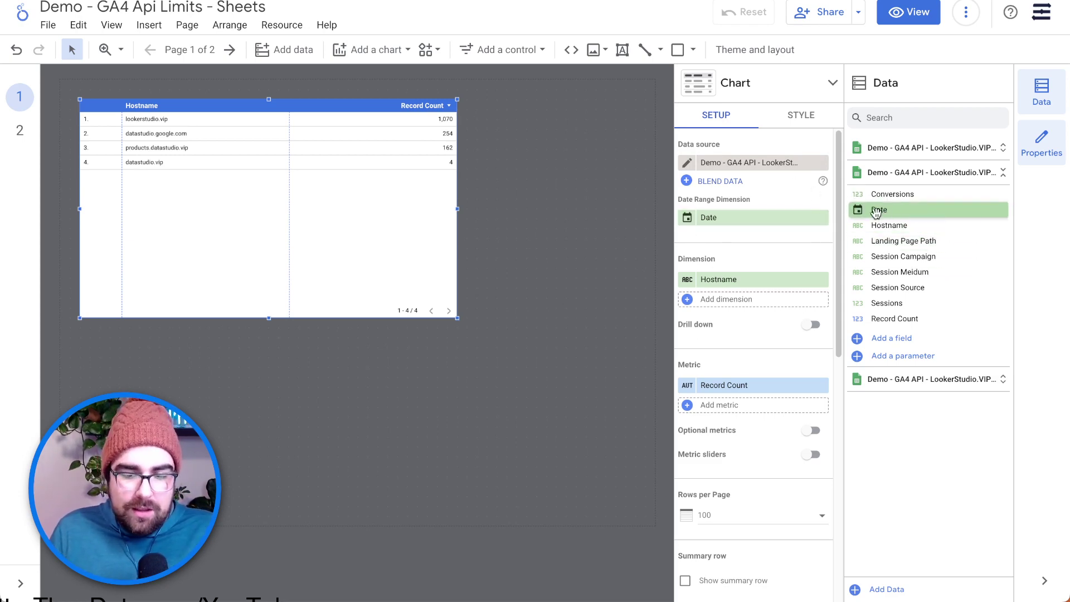
# Step: Check the available data types for the Date field in the table's data source, leave it unchanged, and close the field editor
pyautogui.click(688, 164)
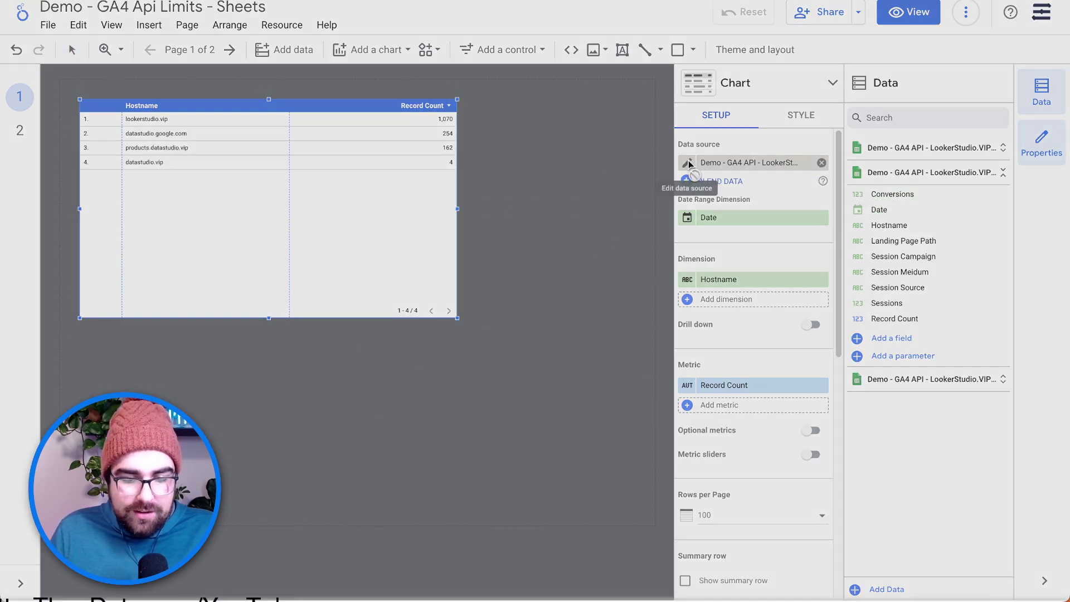
pyautogui.scroll(-1, 251, 415)
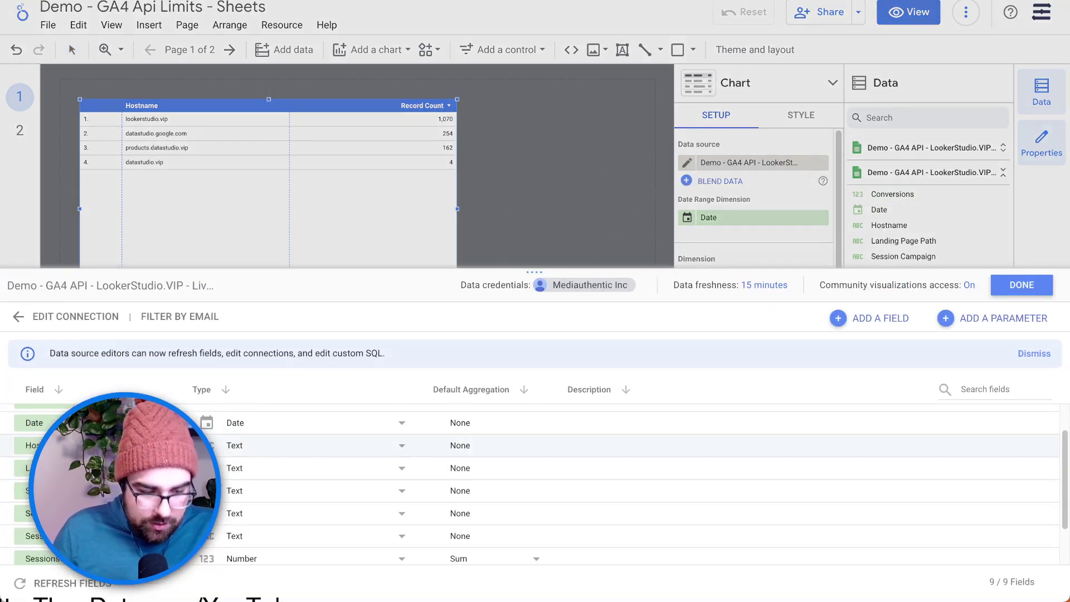
pyautogui.click(253, 424)
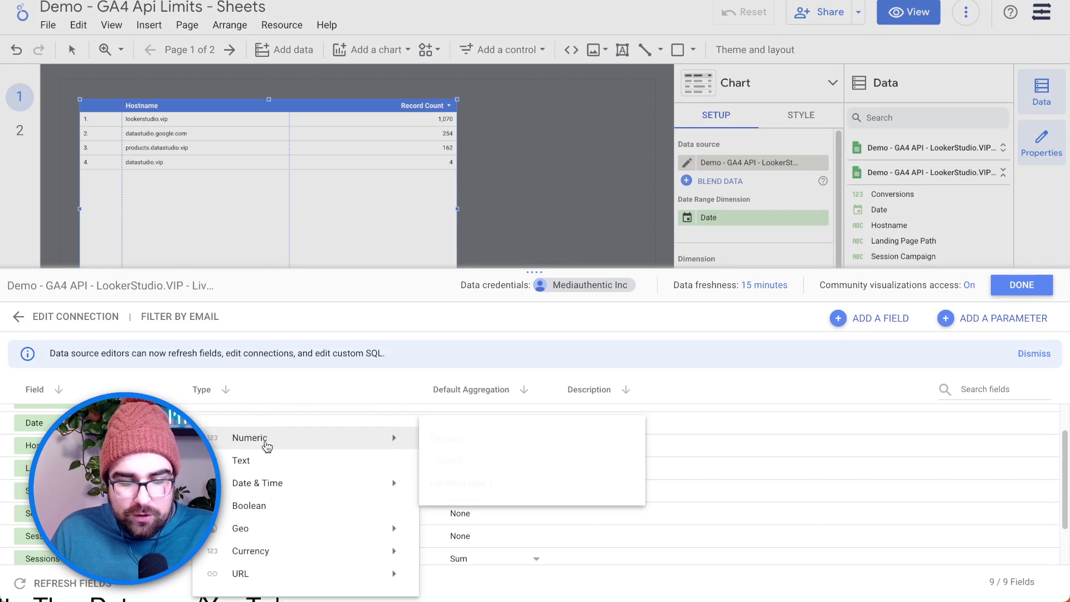
pyautogui.moveTo(269, 482)
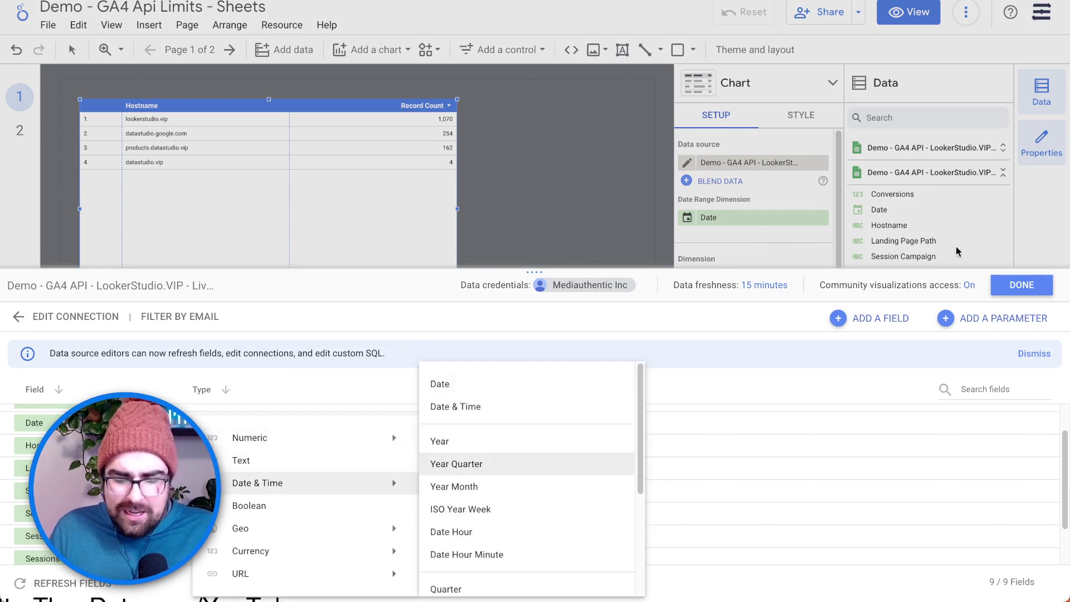
pyautogui.click(1046, 285)
pyautogui.click(1045, 285)
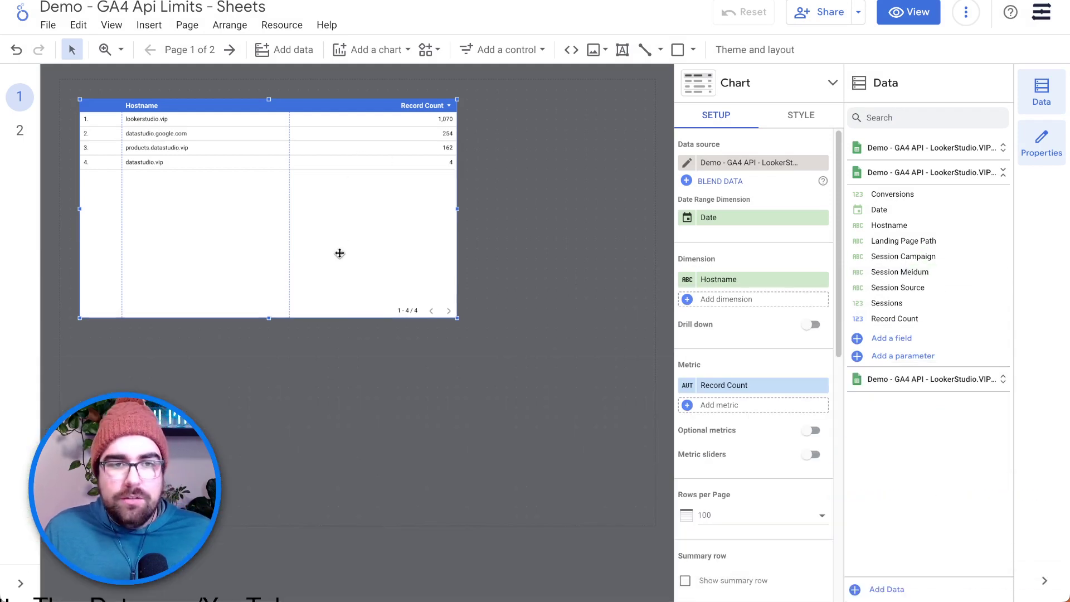
# Step: Keep Hostname as the first dimension, add Landing Page Path as the second, and move the table down the page and widen it
pyautogui.moveTo(317, 256); pyautogui.dragTo(336, 384)
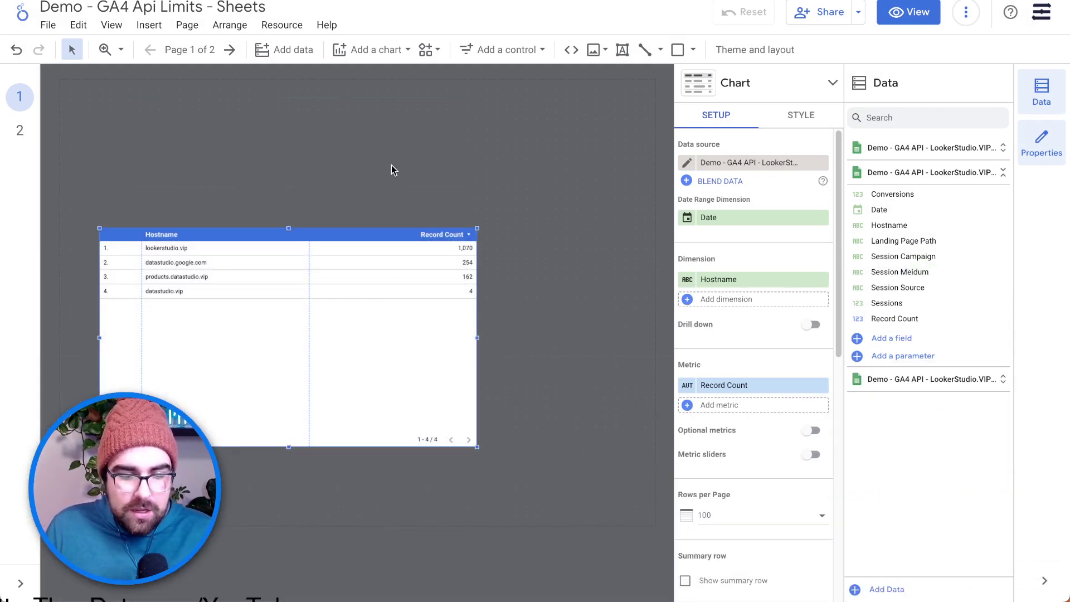
pyautogui.click(753, 279)
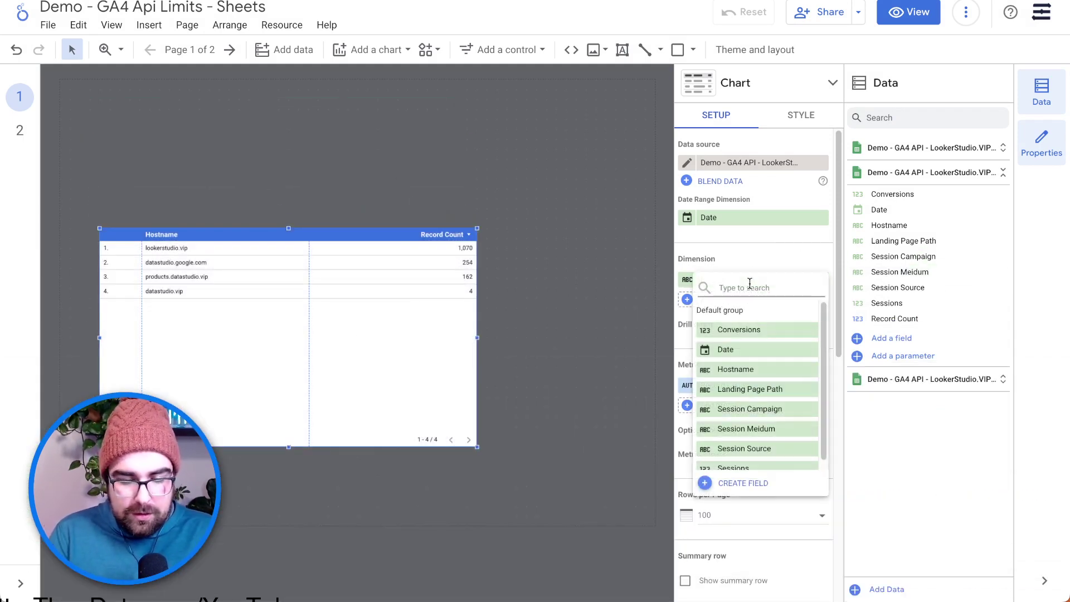
pyautogui.write('host')
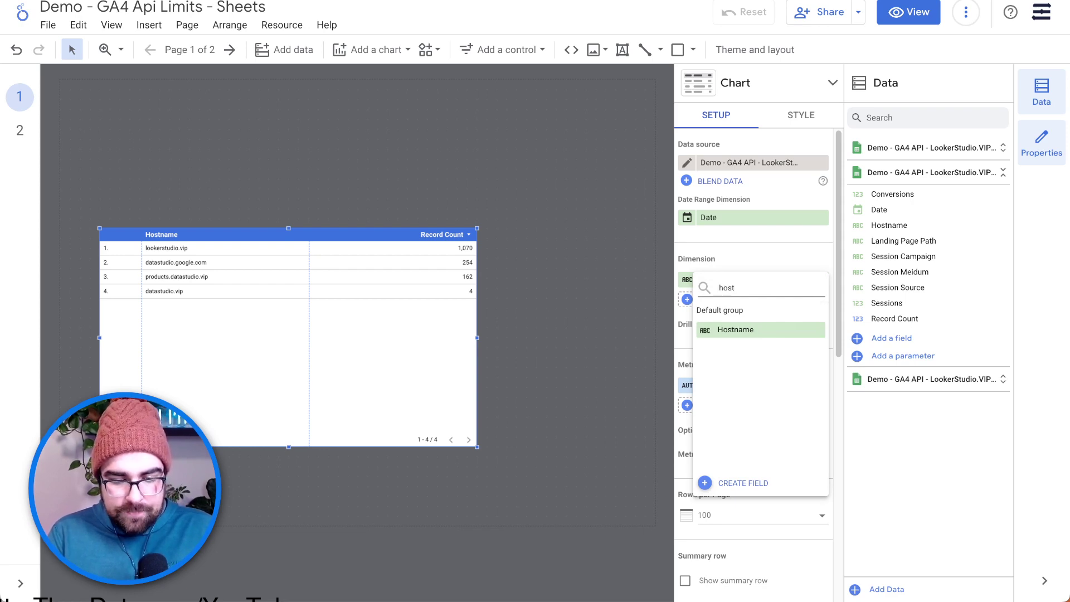
pyautogui.click(776, 329)
pyautogui.click(744, 299)
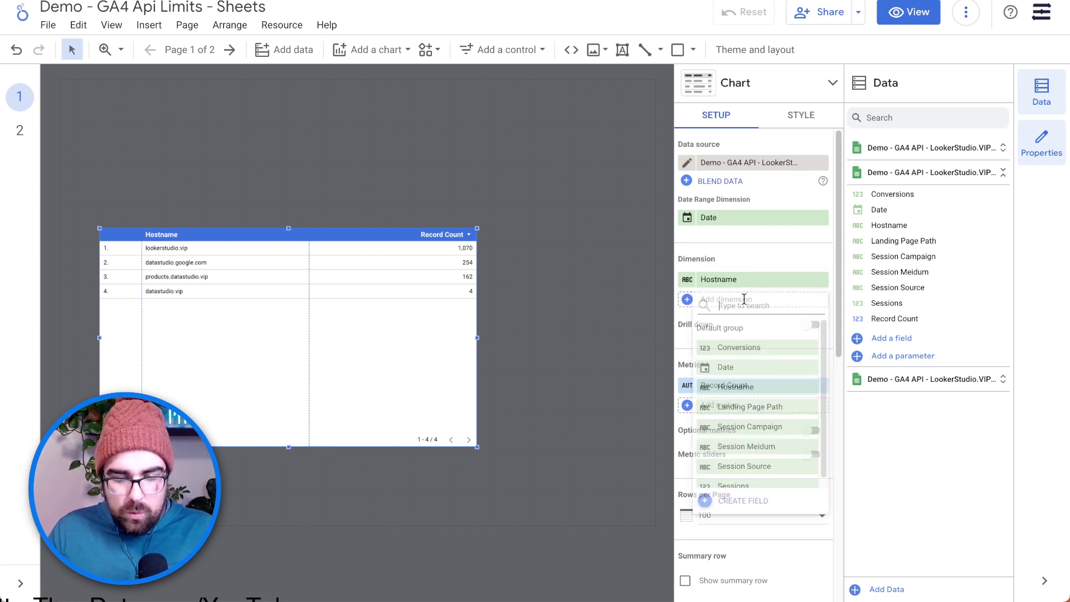
pyautogui.write('page')
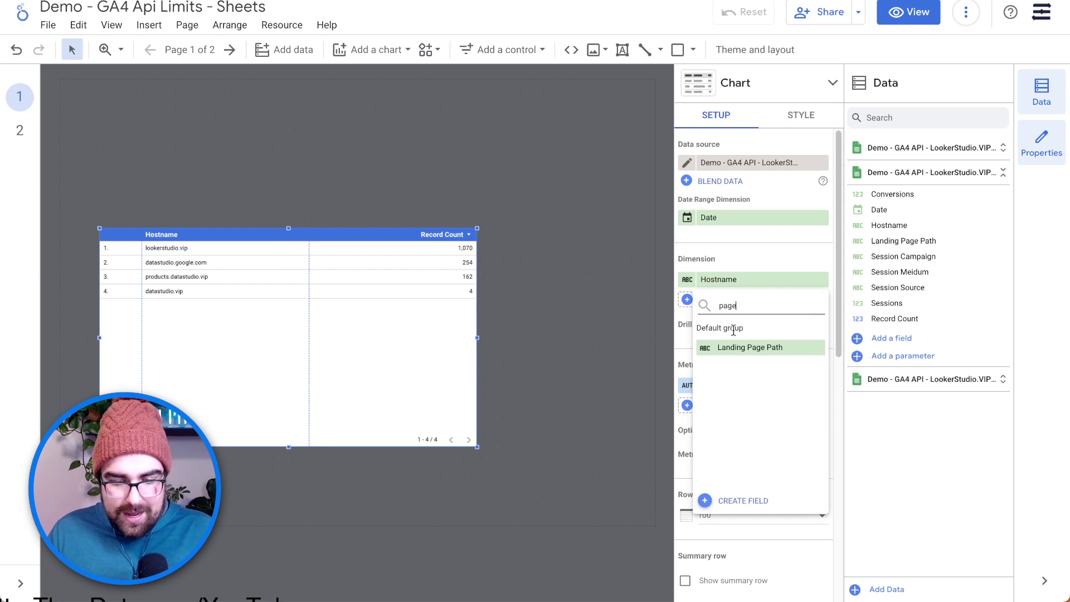
pyautogui.click(736, 347)
pyautogui.moveTo(382, 331); pyautogui.dragTo(442, 370)
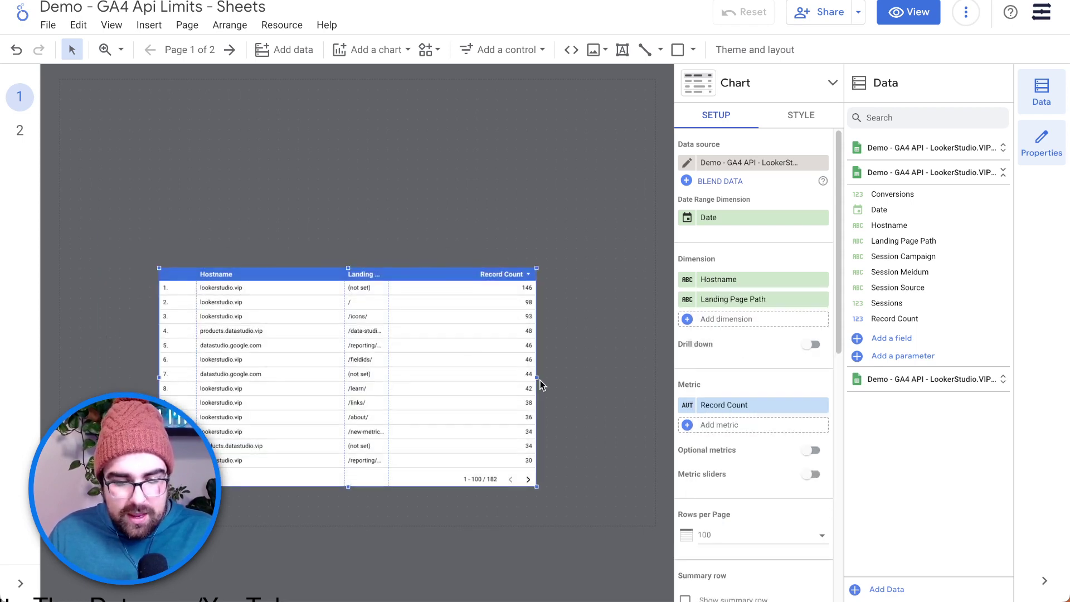
pyautogui.moveTo(538, 380); pyautogui.dragTo(596, 378)
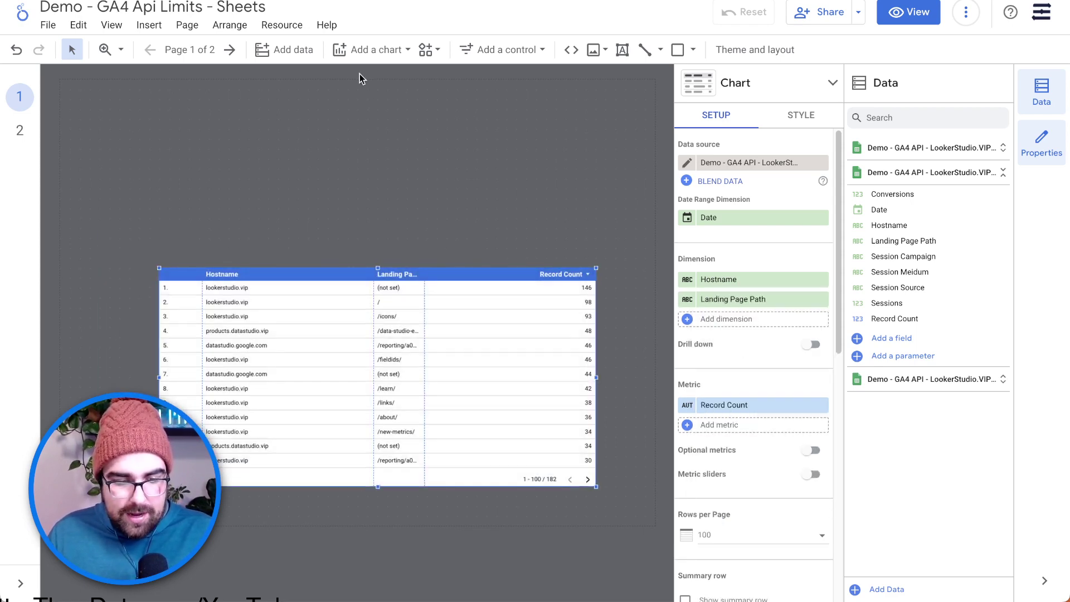
pyautogui.click(377, 56)
pyautogui.click(505, 50)
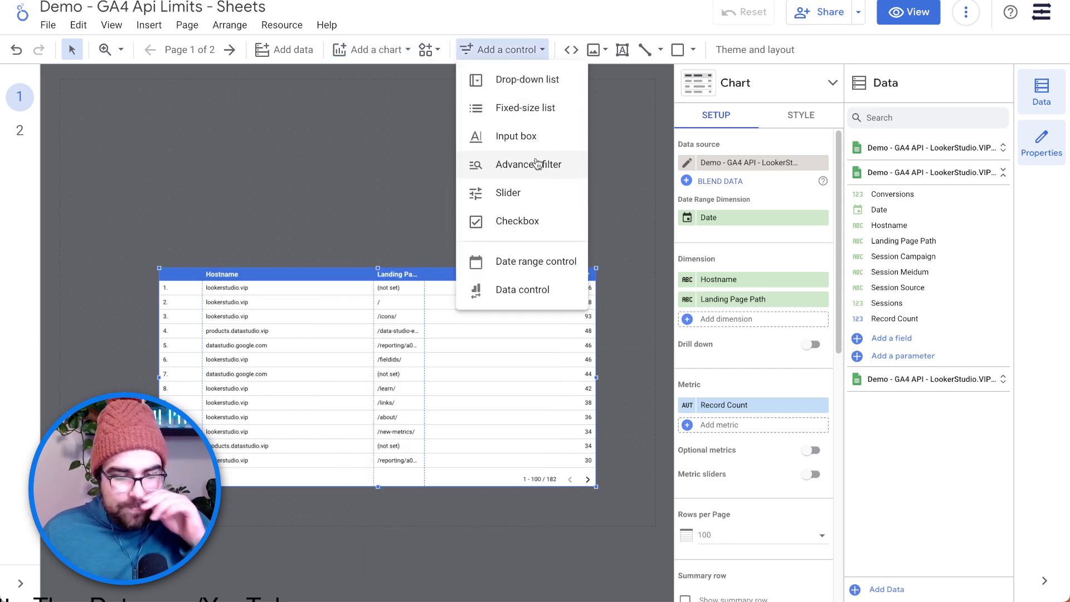
pyautogui.click(527, 280)
pyautogui.moveTo(477, 109); pyautogui.dragTo(626, 130)
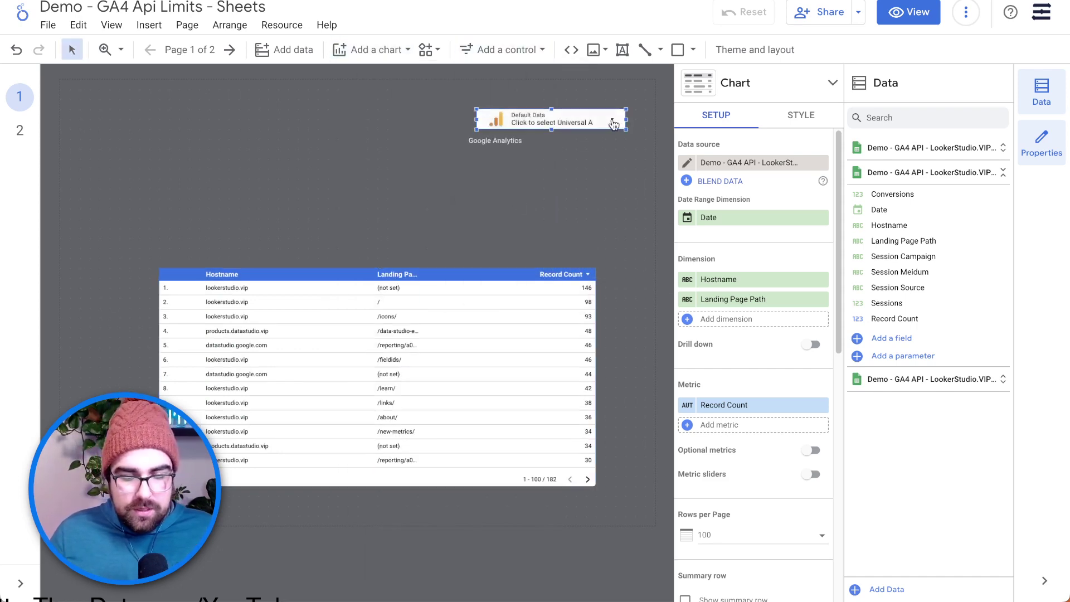
pyautogui.click(645, 105)
# Step: Place a date range control above the table and set its default date range to Last month
pyautogui.click(505, 50)
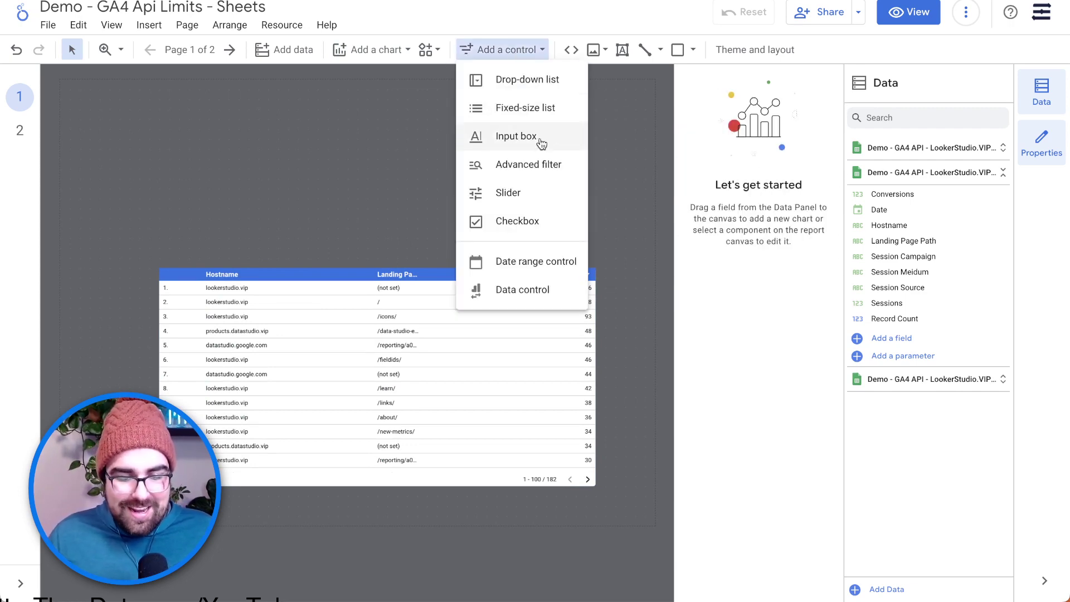
pyautogui.click(532, 261)
pyautogui.click(477, 110)
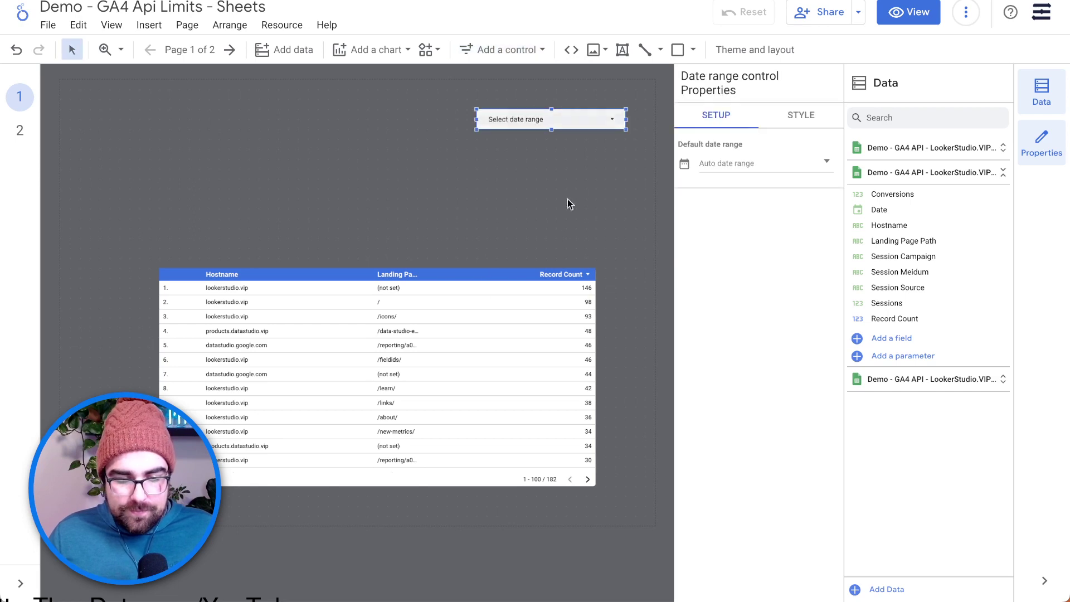
pyautogui.click(708, 163)
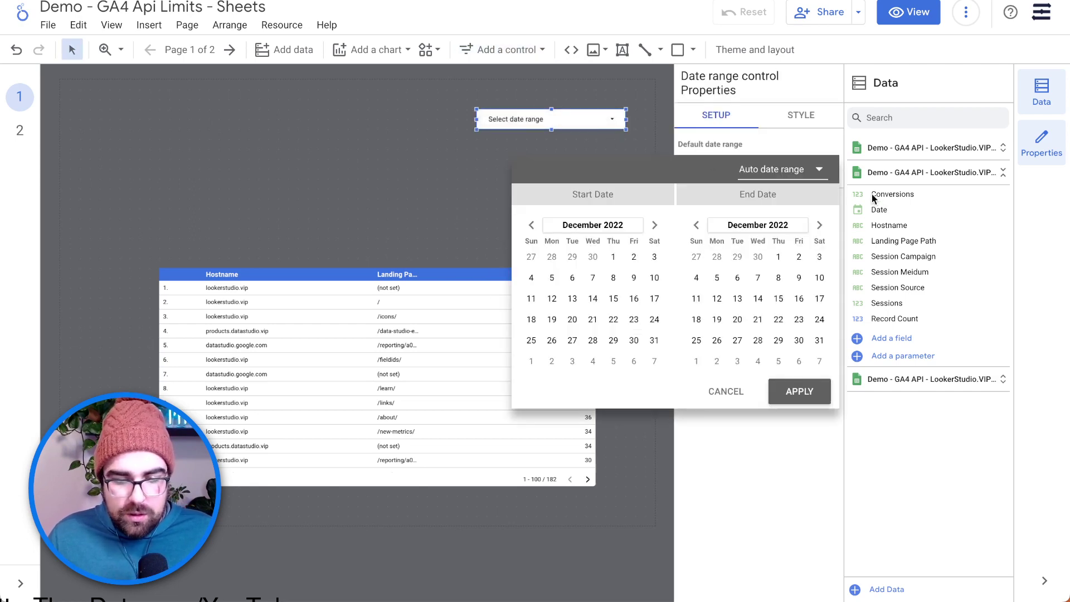
pyautogui.click(796, 170)
pyautogui.scroll(5, 807, 177)
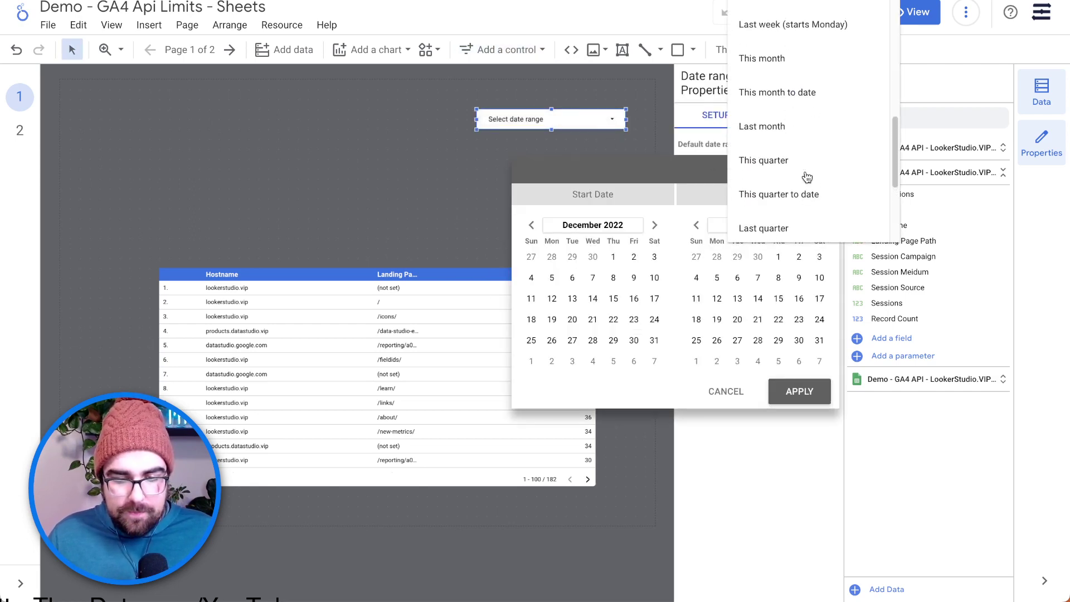
pyautogui.click(806, 127)
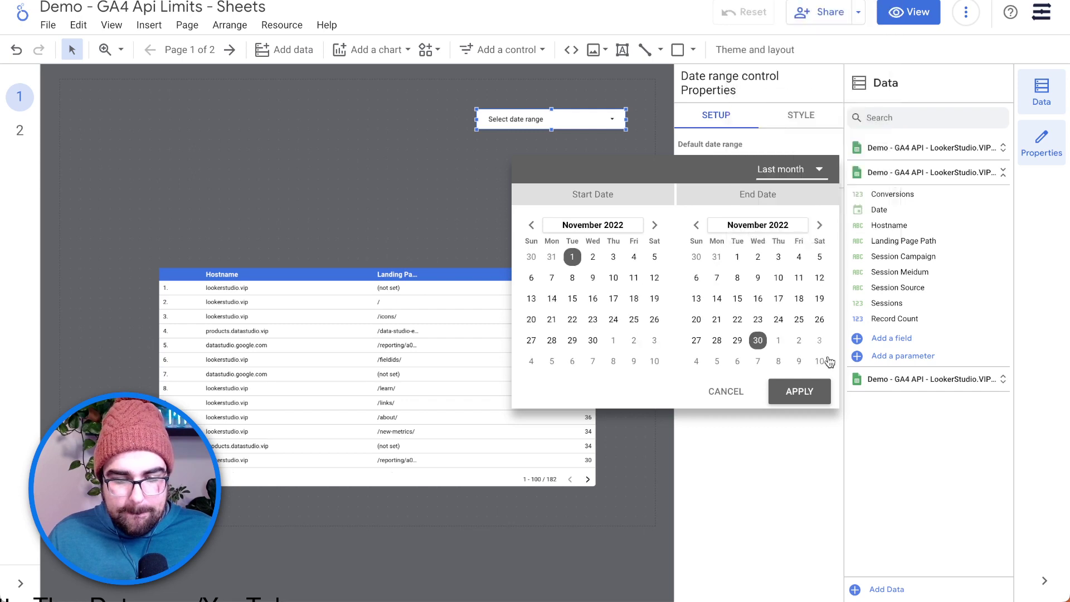
pyautogui.click(814, 388)
# Step: Move the table up beneath the date range control, enlarge it, and widen the Landing Page Path column to fit the full paths
pyautogui.moveTo(492, 328); pyautogui.dragTo(441, 230)
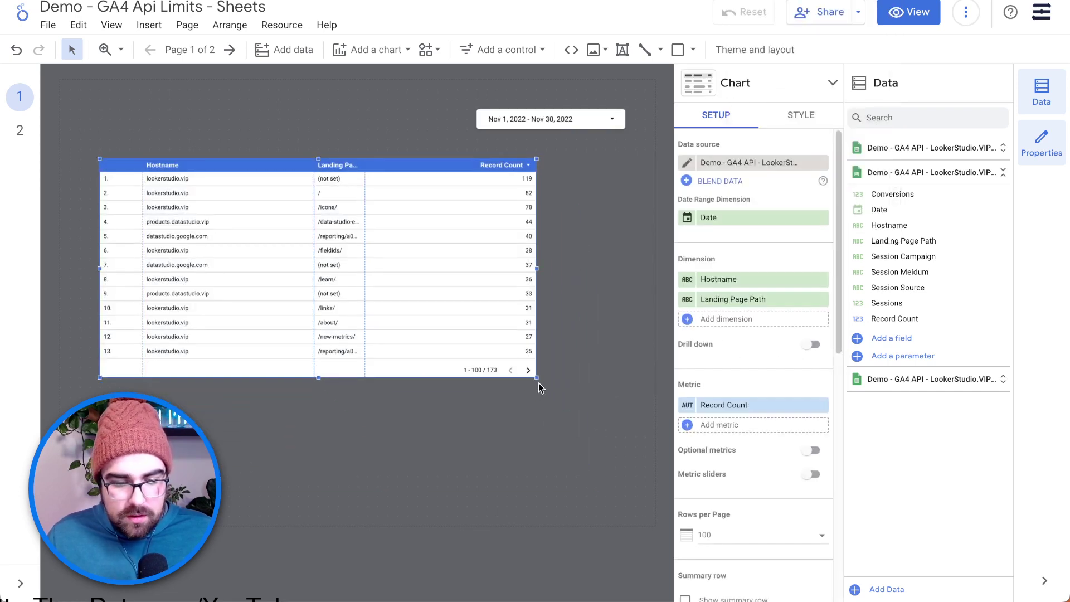
pyautogui.moveTo(538, 383); pyautogui.dragTo(627, 399)
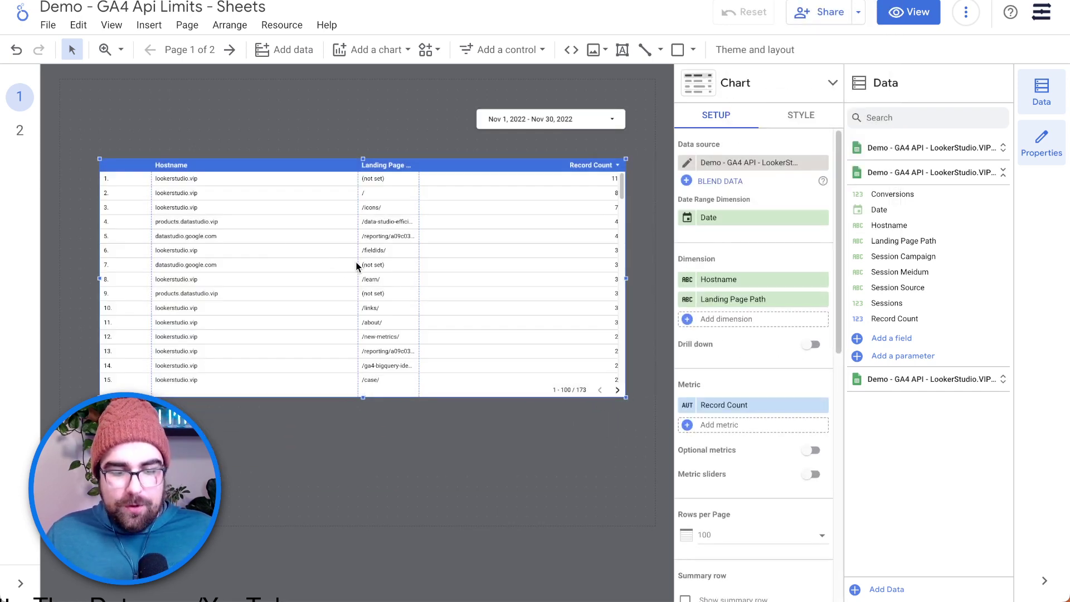
pyautogui.moveTo(358, 259); pyautogui.dragTo(284, 263)
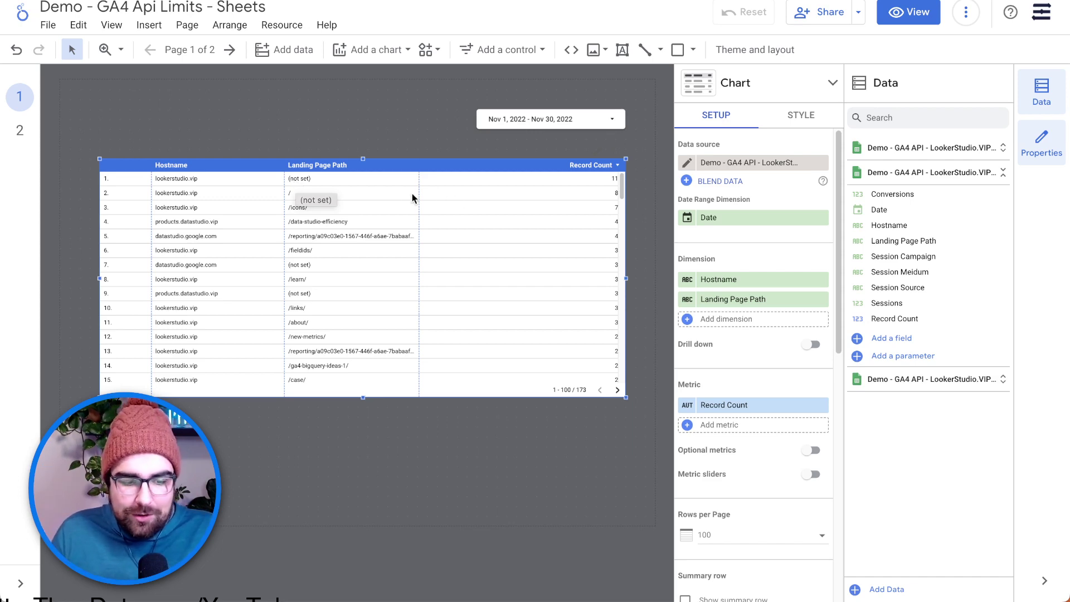
pyautogui.moveTo(419, 209); pyautogui.dragTo(522, 220)
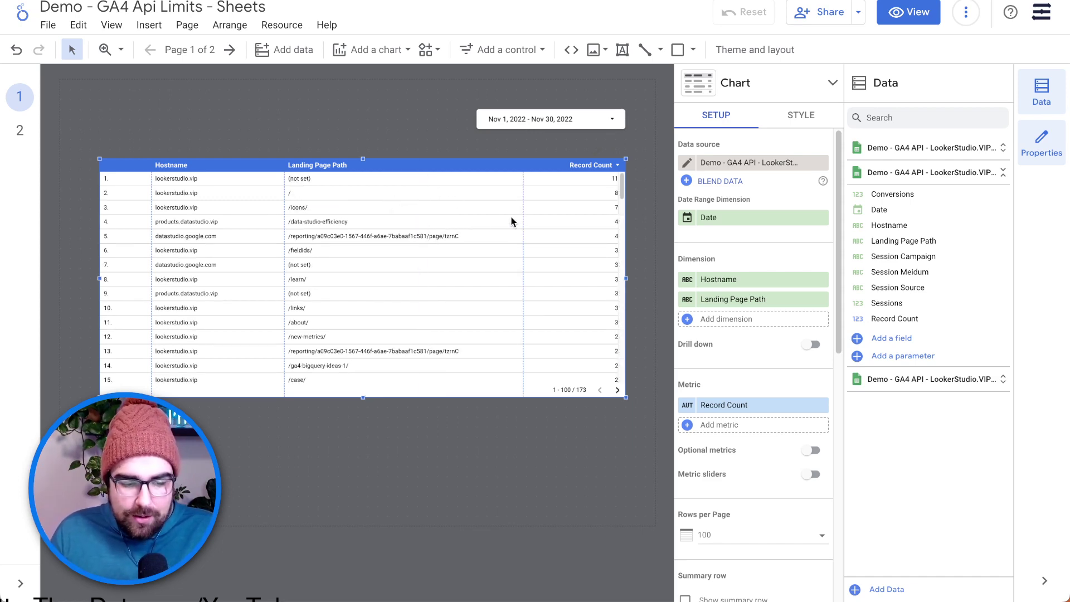
pyautogui.moveTo(283, 235); pyautogui.dragTo(254, 237)
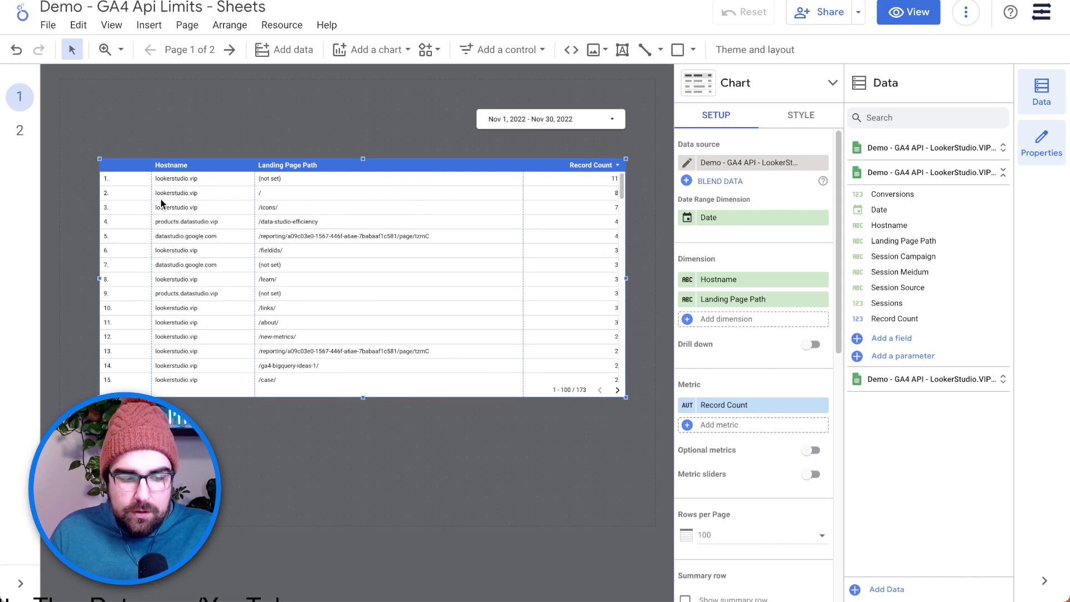
# Step: Create a calculated dimension for the table with the formula CONCAT(Hostname, Landing Page Path)
pyautogui.click(762, 319)
pyautogui.click(757, 517)
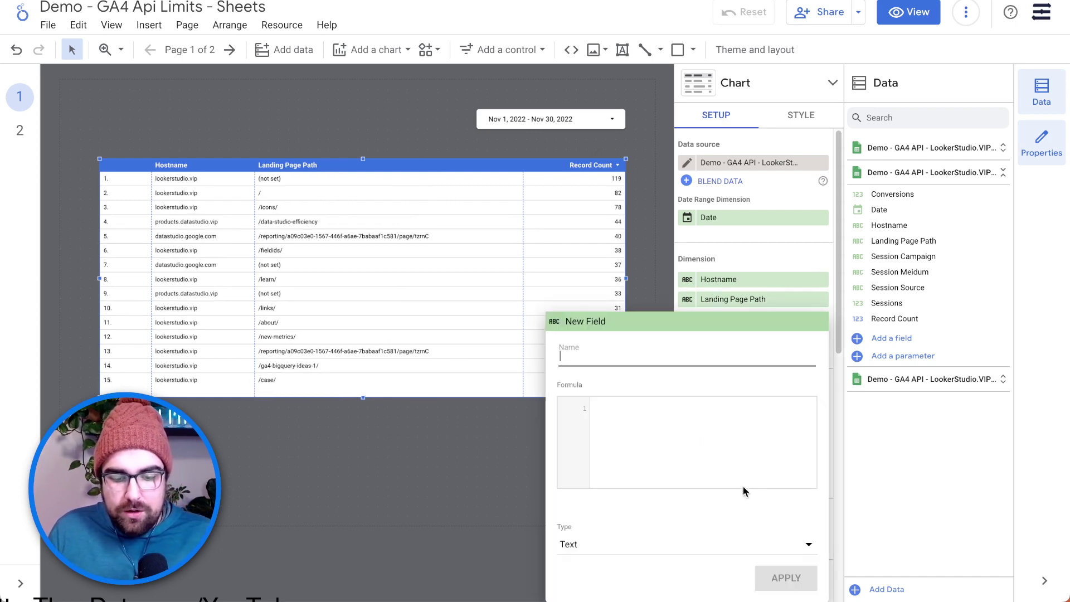
pyautogui.click(646, 415)
pyautogui.write('kcoconcat')
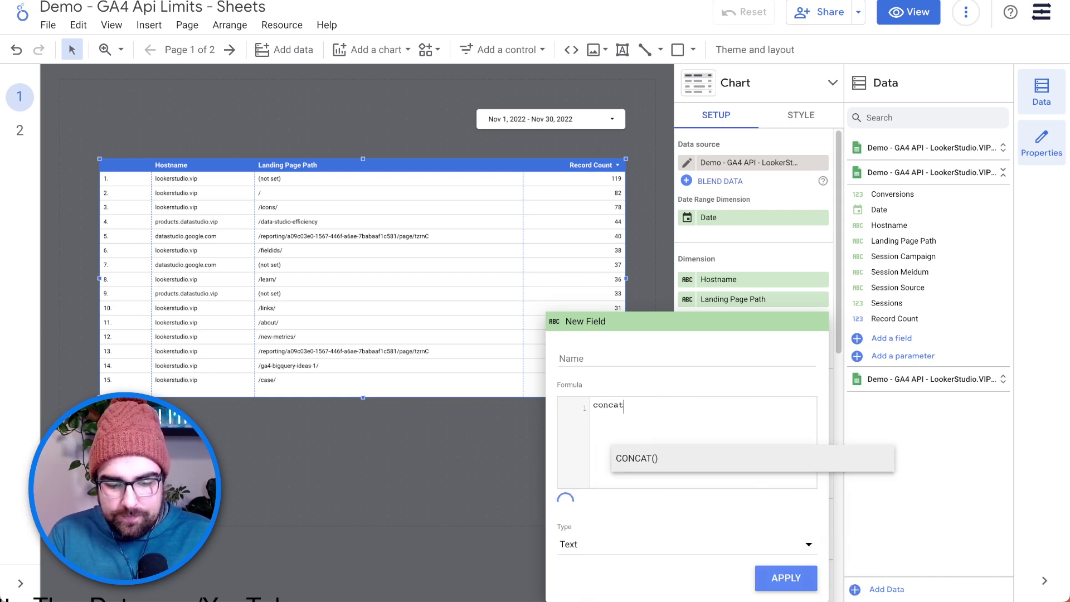
pyautogui.press('Return')
pyautogui.write('host')
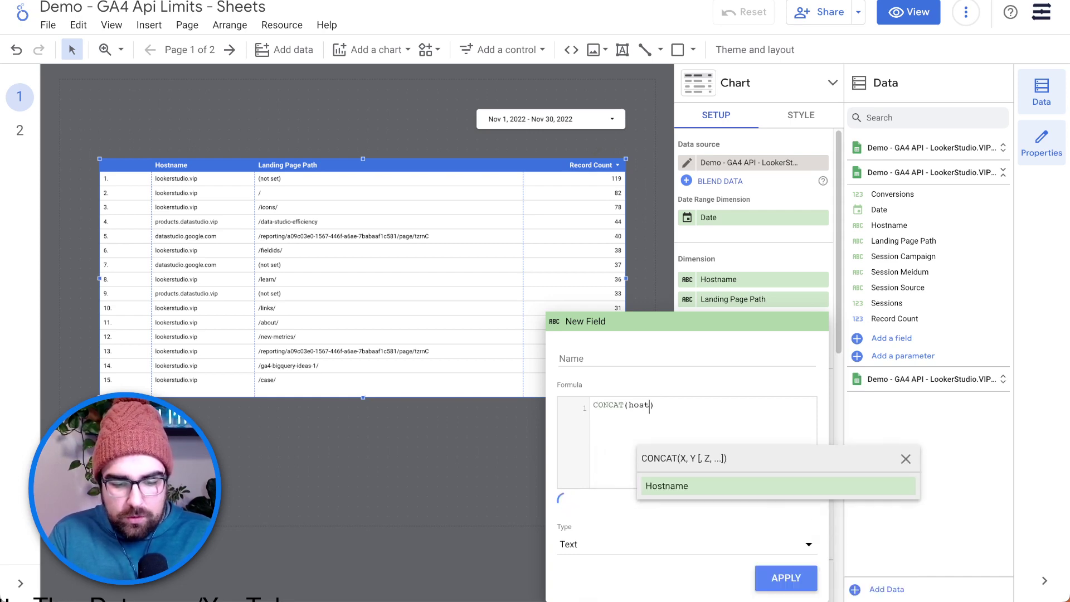
pyautogui.press('Return')
pyautogui.write(',landin')
pyautogui.press('Return')
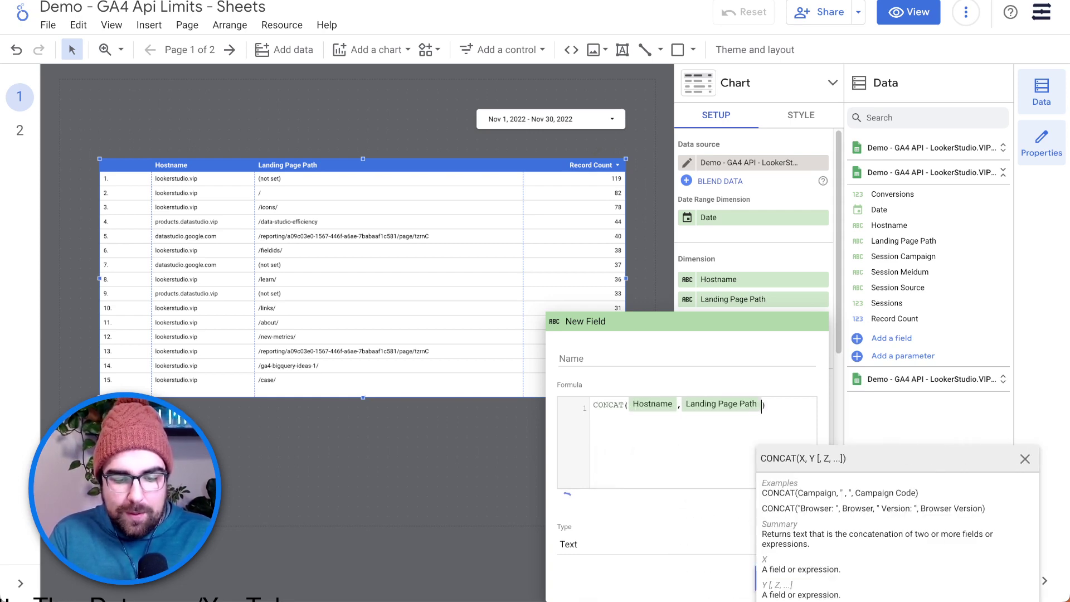
# Step: Name the calculated field Landing Page and apply it to the table
pyautogui.click(654, 355)
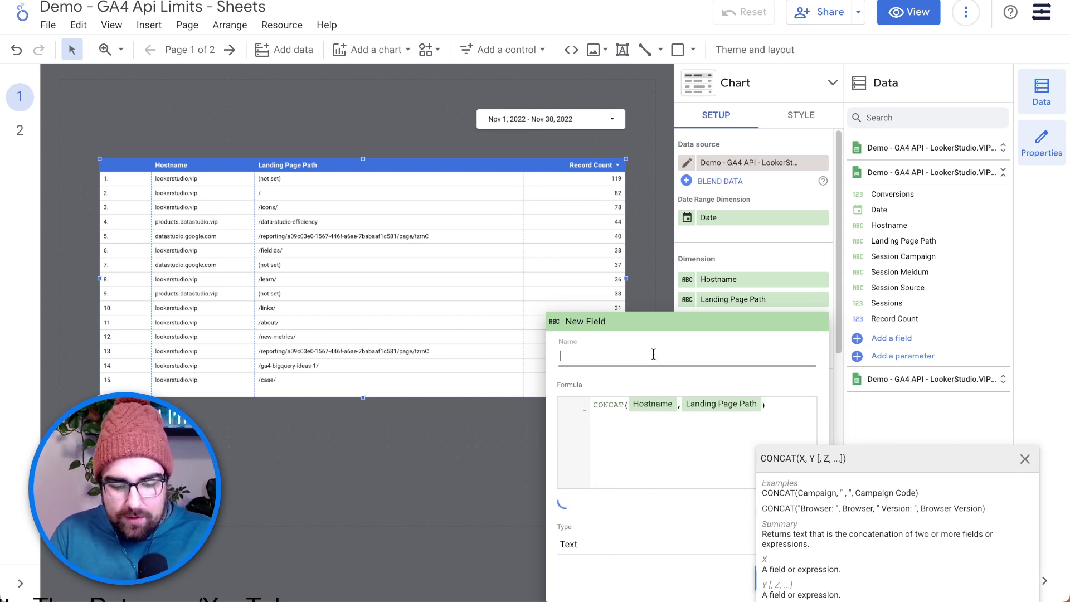
pyautogui.write('Landing Page')
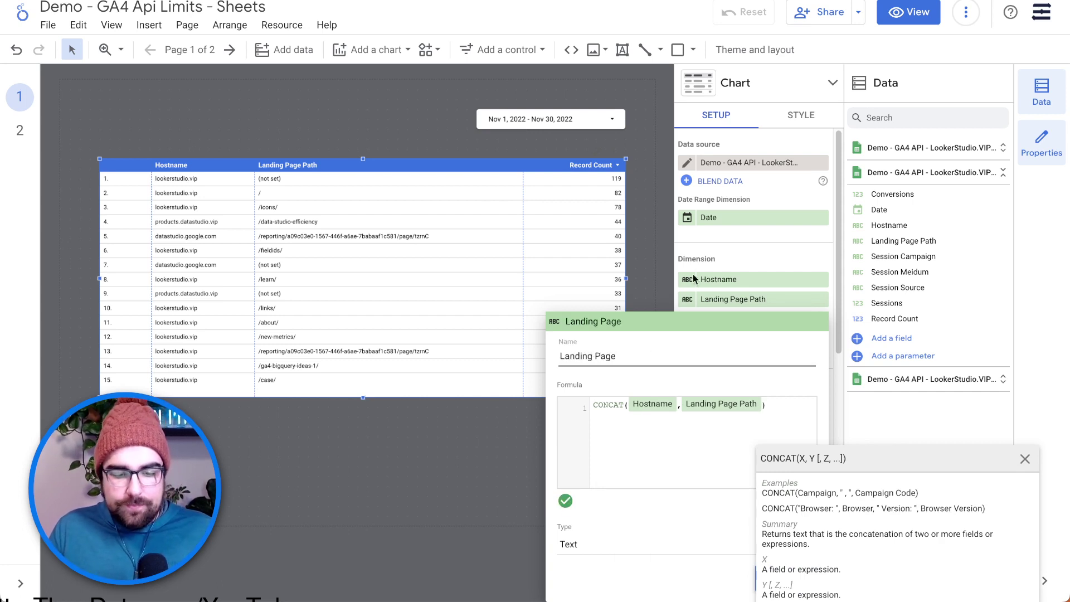
pyautogui.click(1025, 458)
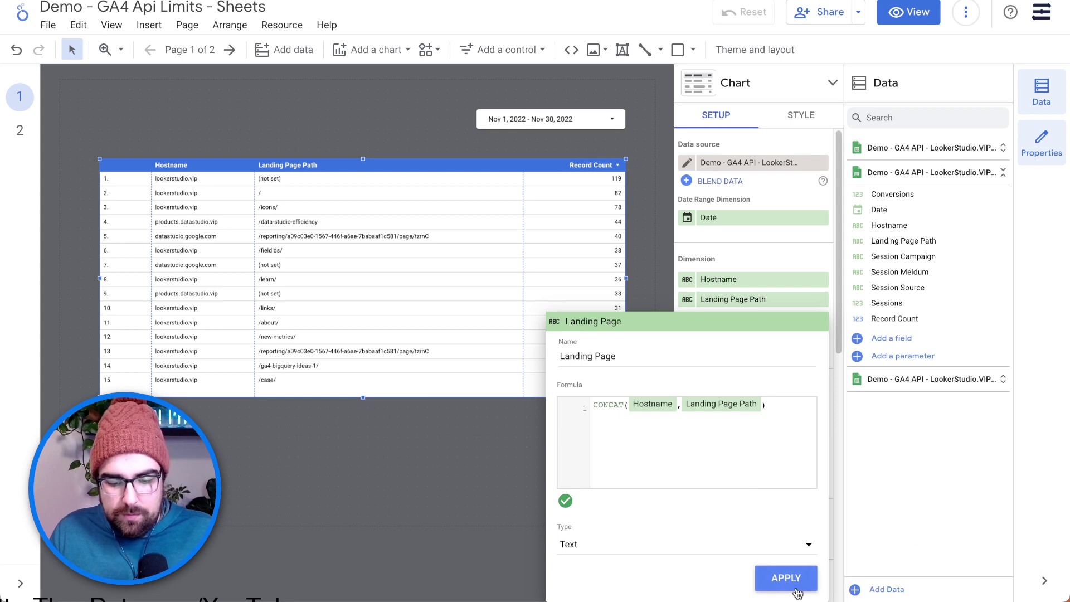
pyautogui.click(785, 577)
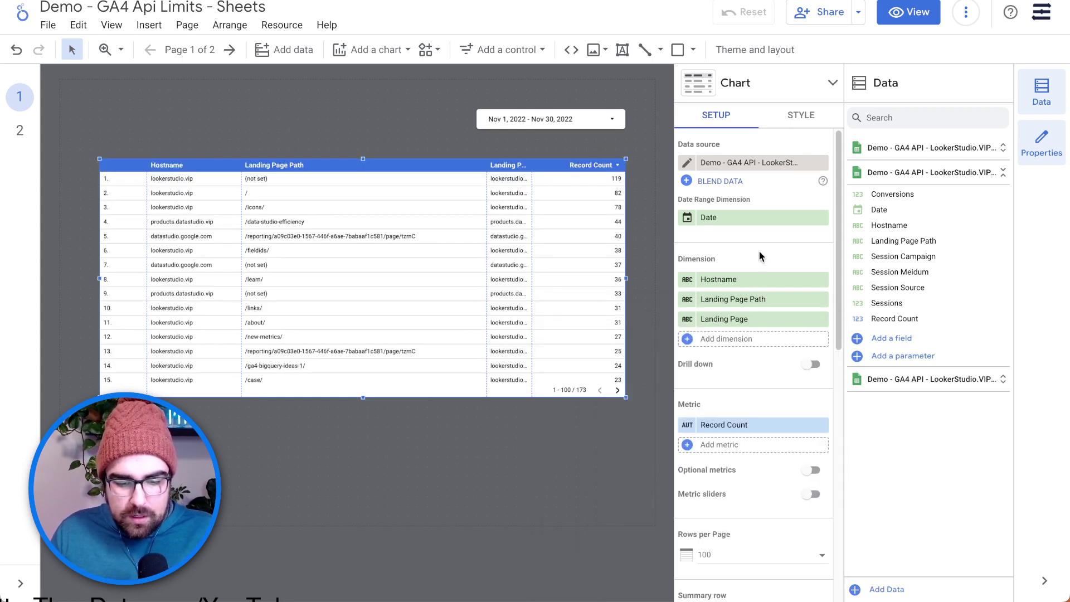
# Step: Remove the Hostname and Landing Page Path dimensions and replace the Record Count metric with Sessions
pyautogui.click(820, 282)
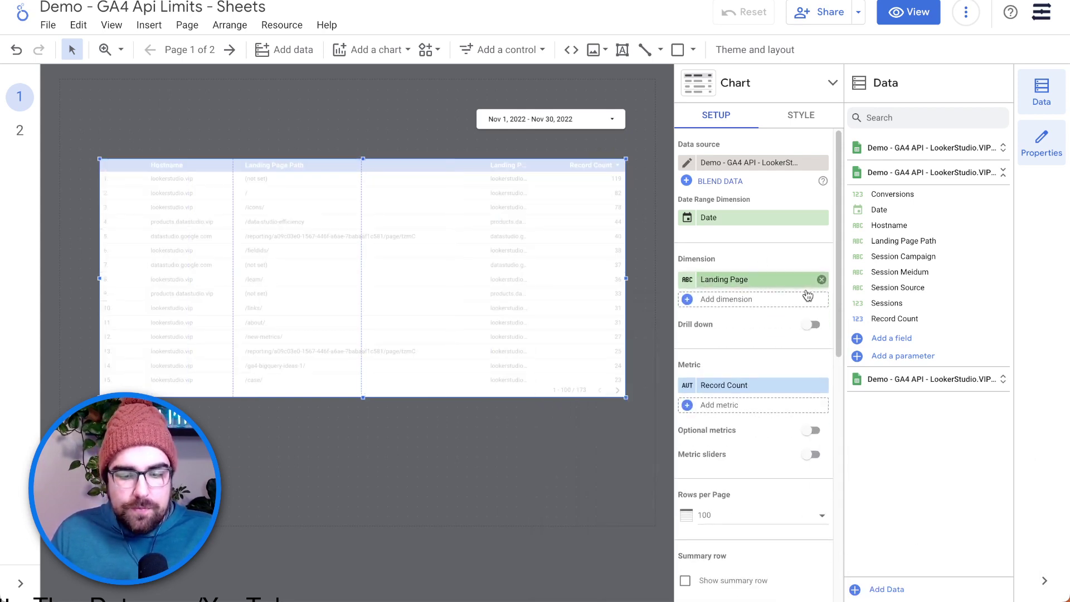
pyautogui.click(747, 385)
pyautogui.write('session')
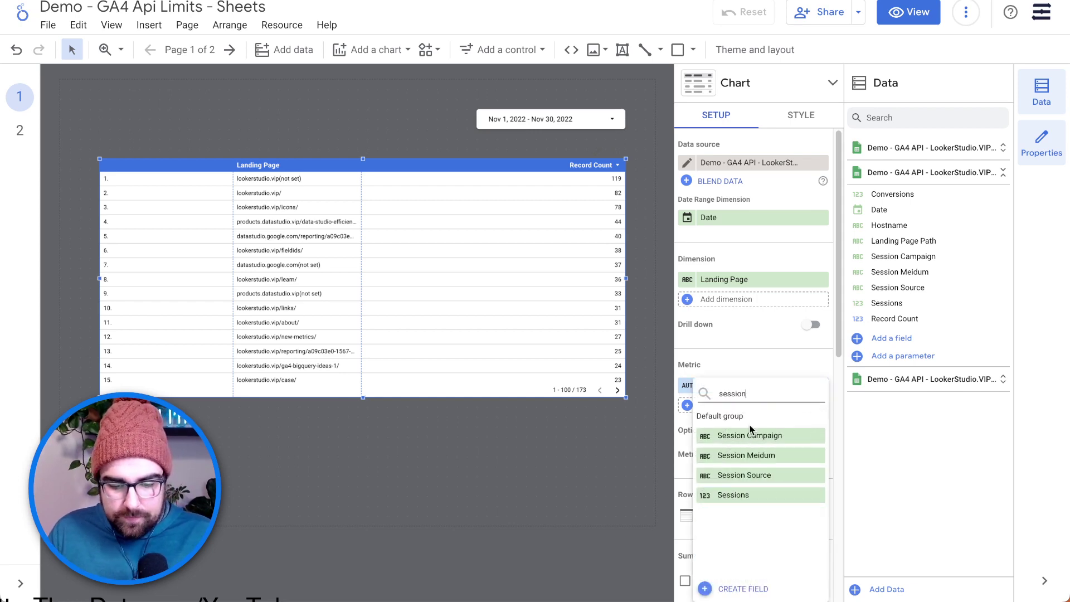
pyautogui.click(740, 495)
# Step: Add Conversions as a second metric, then slightly enlarge the table and move it down to free space above it
pyautogui.click(741, 413)
pyautogui.write('conv')
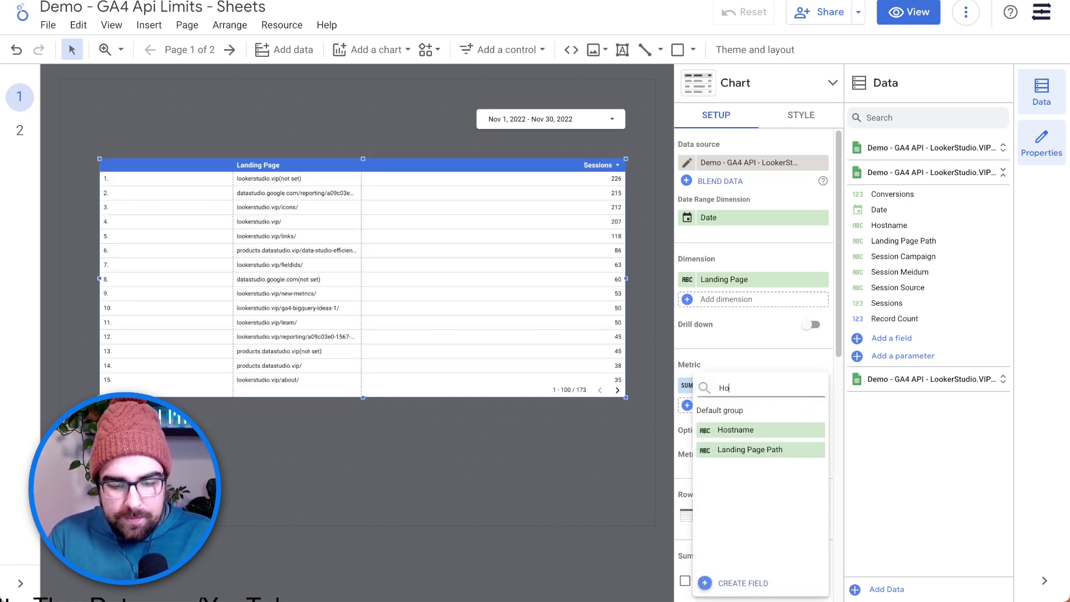
pyautogui.press('BackSpace')
pyautogui.press('BackSpace')
pyautogui.press('BackSpace')
pyautogui.press('BackSpace')
pyautogui.write('conversions')
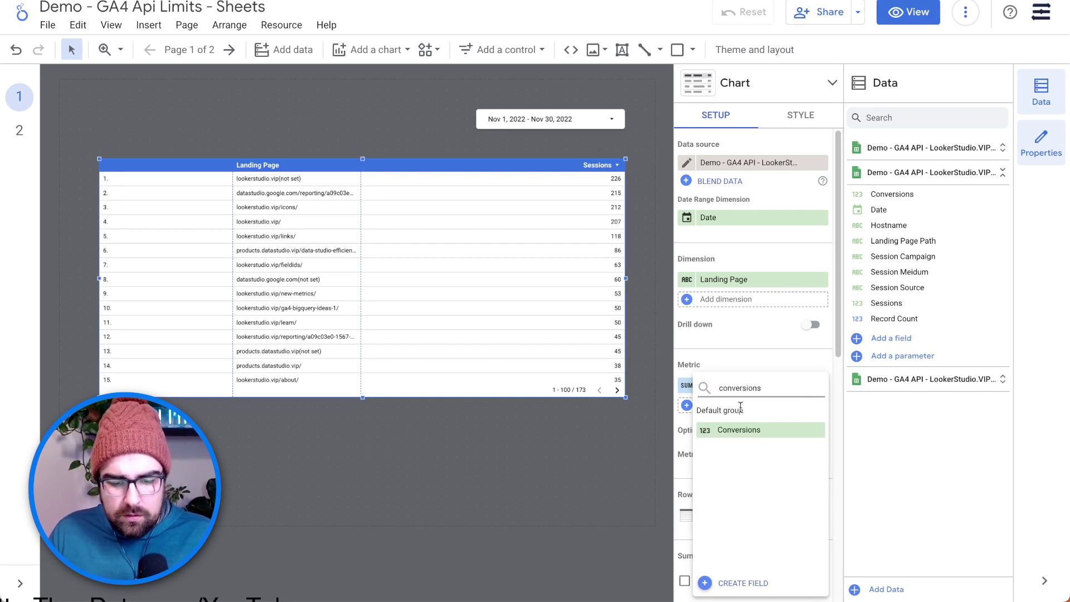
pyautogui.click(741, 430)
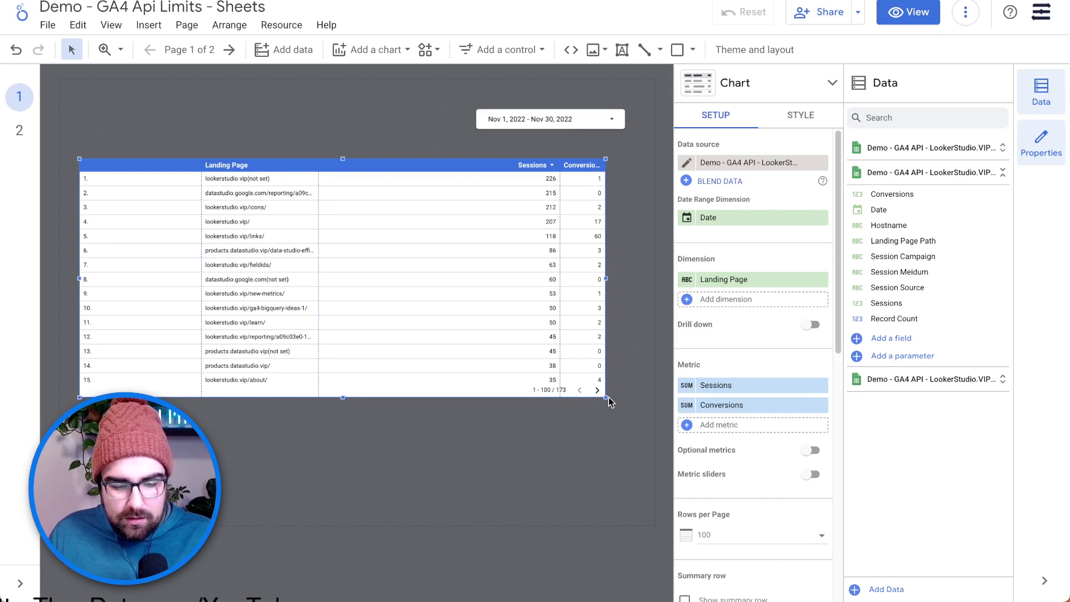
pyautogui.moveTo(608, 402); pyautogui.dragTo(629, 411)
pyautogui.moveTo(563, 306); pyautogui.dragTo(576, 389)
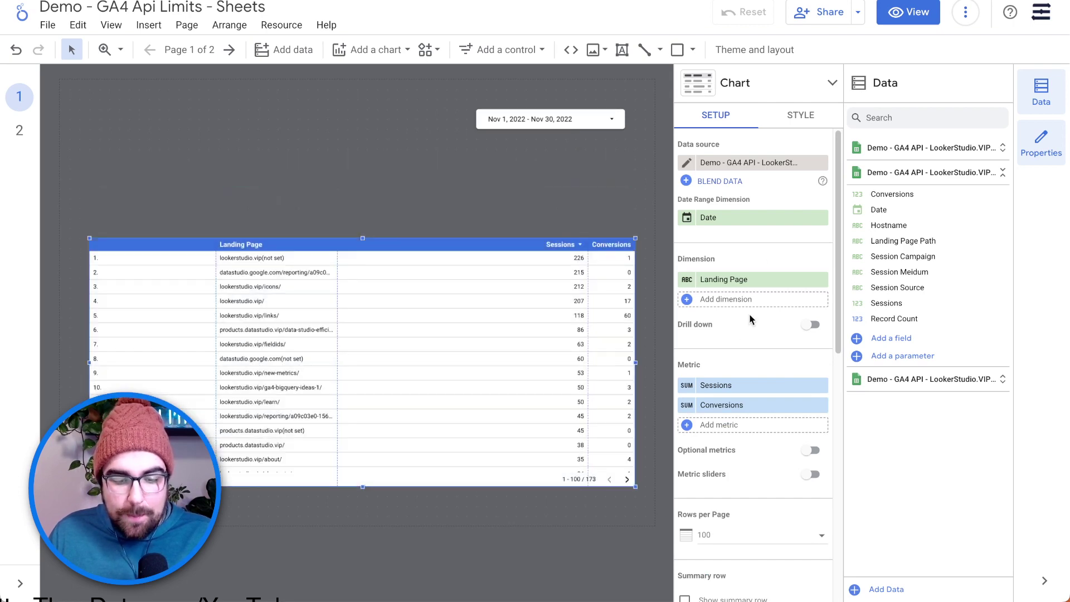
# Step: Add a drop-down list control above the table's left edge and set its control field to Session Meidum
pyautogui.click(402, 50)
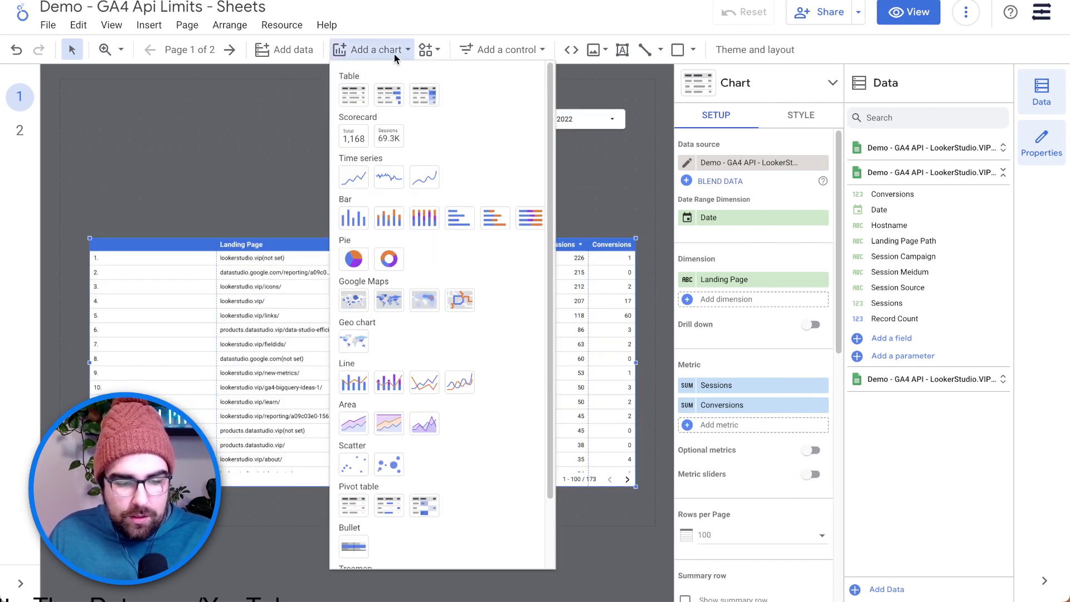
pyautogui.click(499, 49)
pyautogui.click(499, 50)
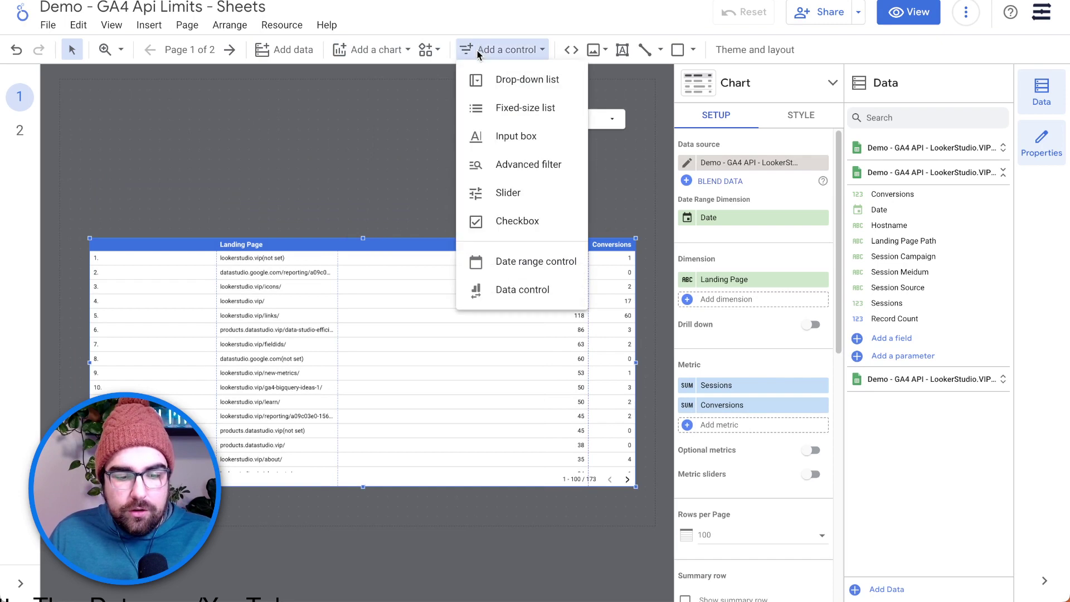
pyautogui.click(496, 89)
pyautogui.click(127, 139)
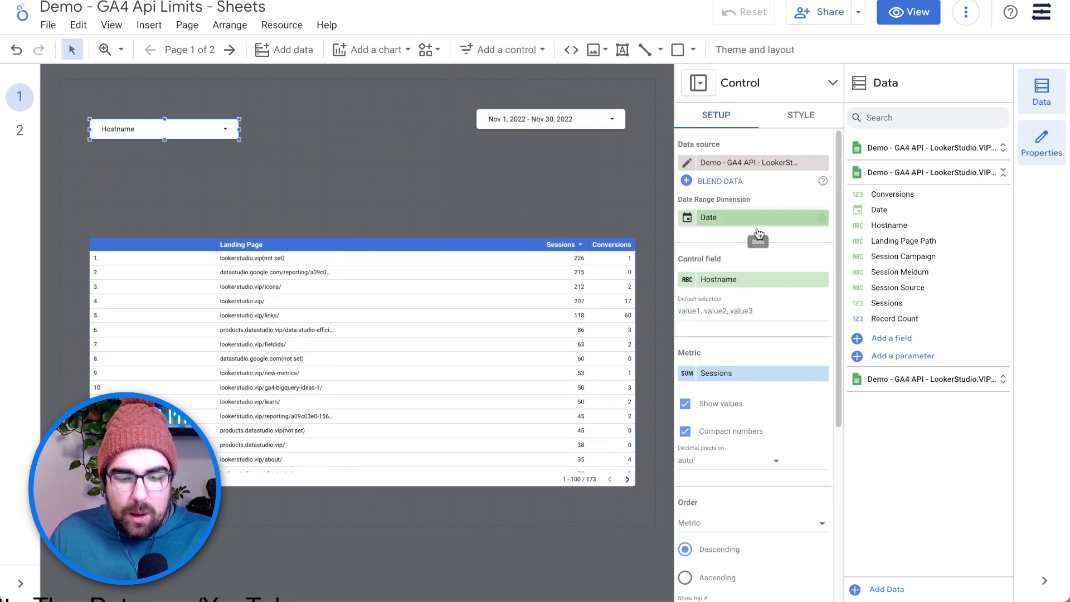
pyautogui.click(757, 280)
pyautogui.write('session')
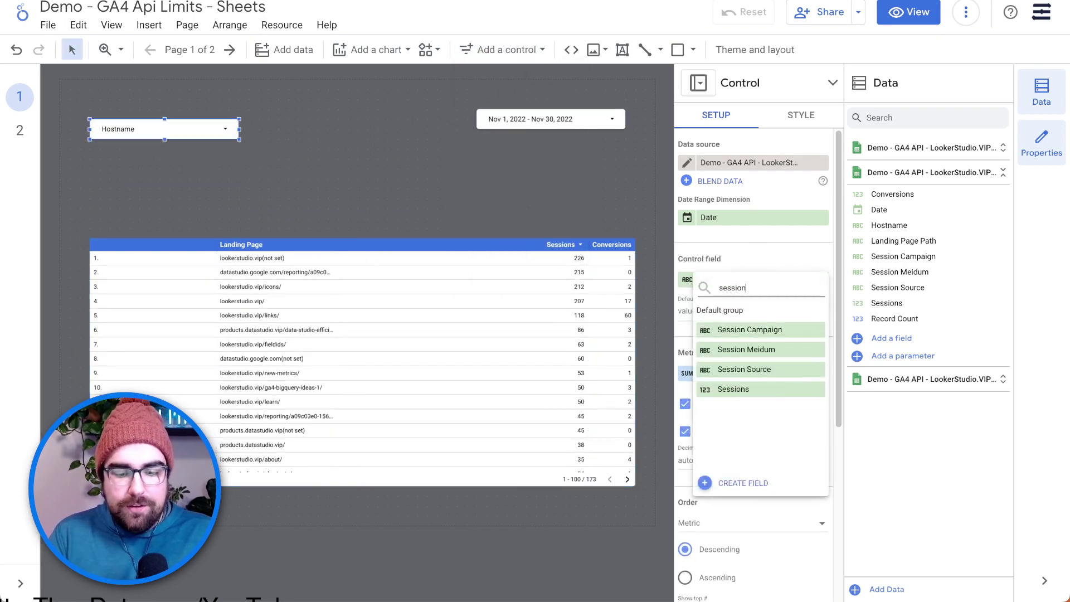
pyautogui.click(771, 348)
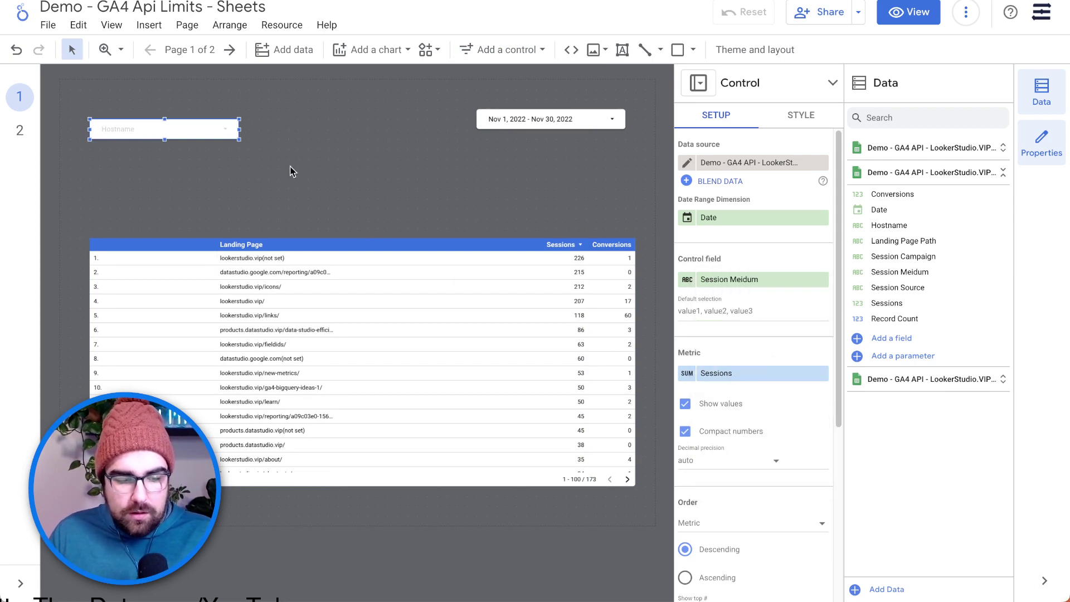
# Step: Duplicate the Session Meidum drop-down, align the copy directly beneath it, and set the copy's control field to Session Source
pyautogui.hotkey('ctrl', 'd')
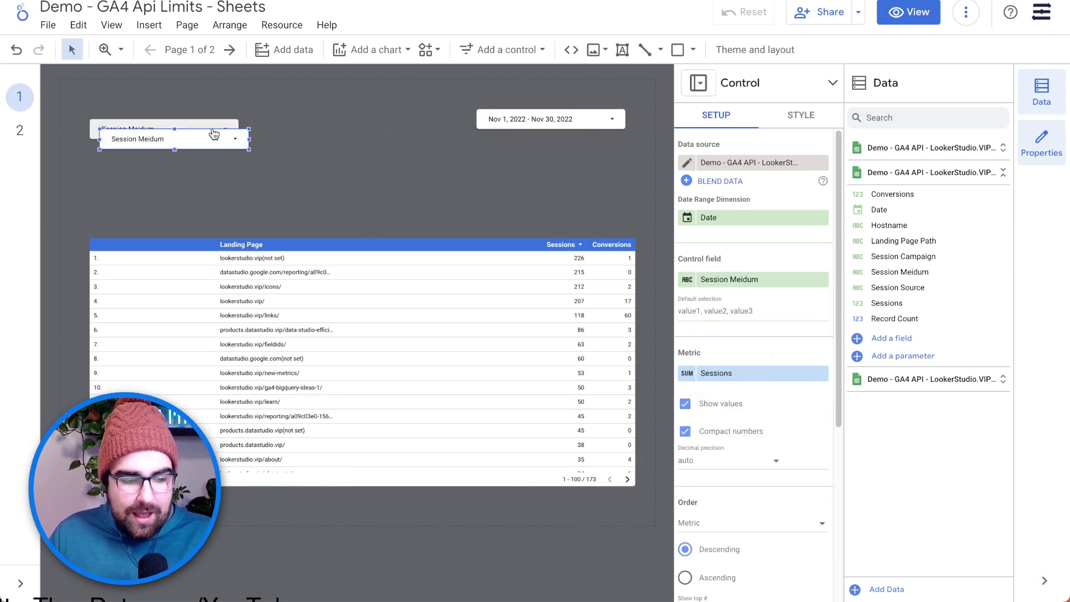
pyautogui.moveTo(211, 130); pyautogui.dragTo(205, 155)
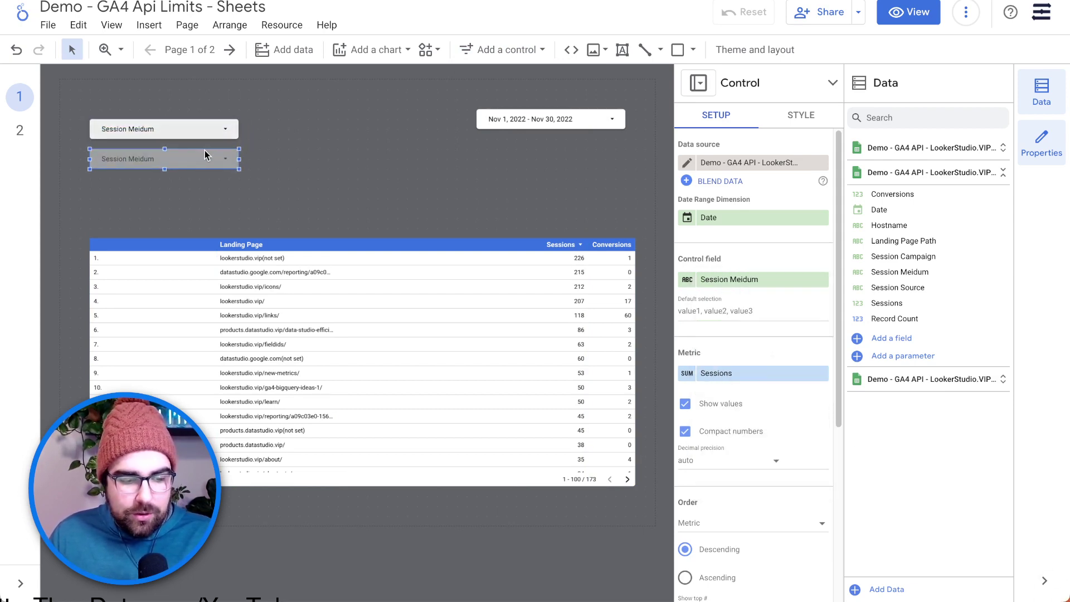
pyautogui.click(725, 279)
pyautogui.write('session sour')
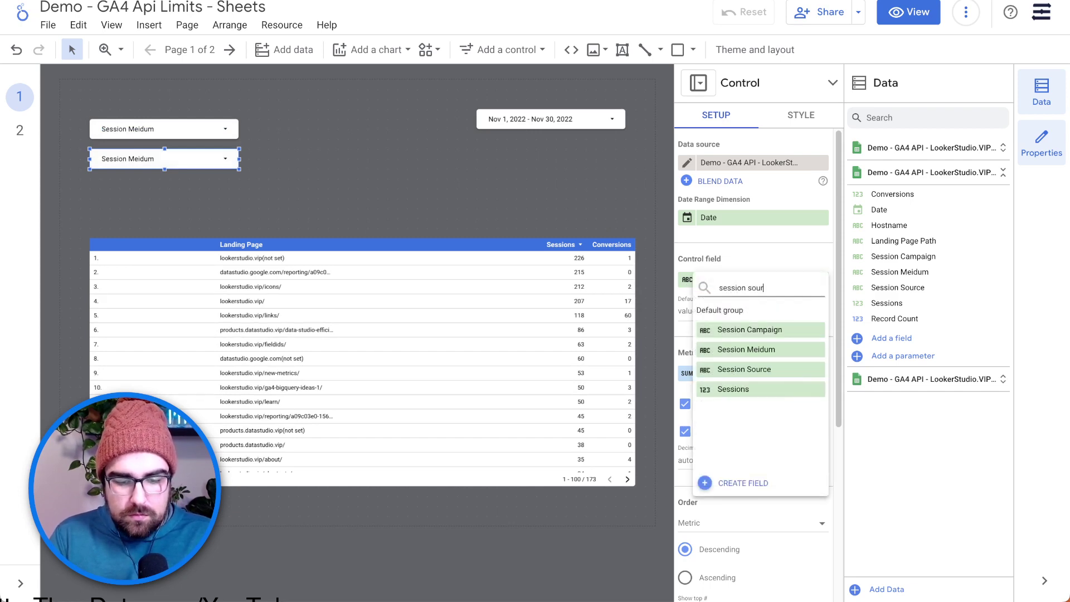
pyautogui.write('ce')
pyautogui.click(750, 332)
# Step: Move the table up beneath the two drop-downs, enlarge the canvas area, and widen the Landing Page column by narrowing the row-number column
pyautogui.moveTo(481, 289); pyautogui.dragTo(469, 229)
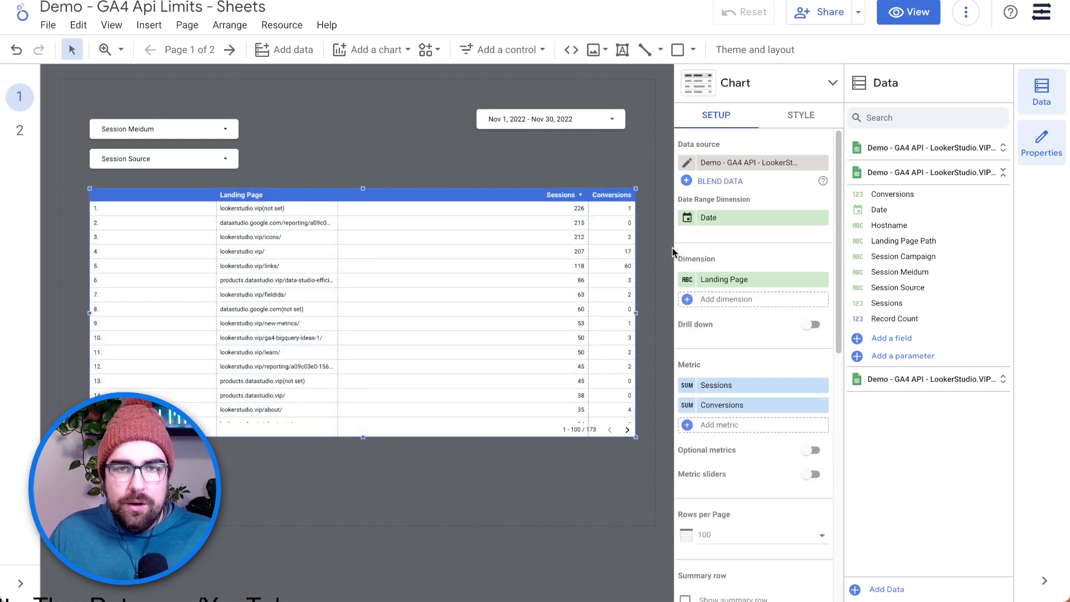
pyautogui.moveTo(673, 251); pyautogui.dragTo(836, 263)
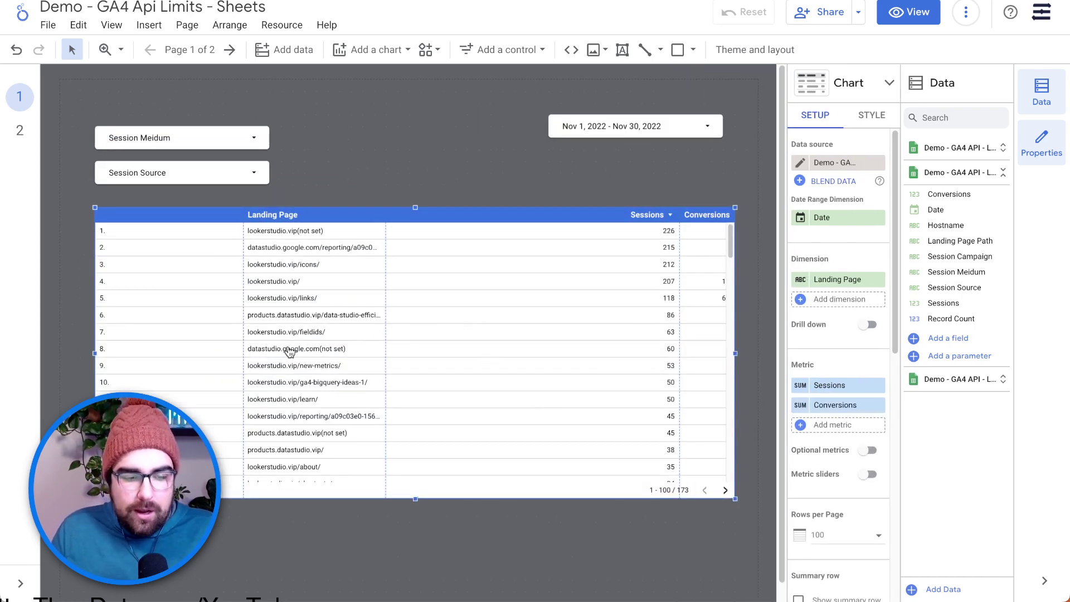
pyautogui.moveTo(243, 265); pyautogui.dragTo(141, 268)
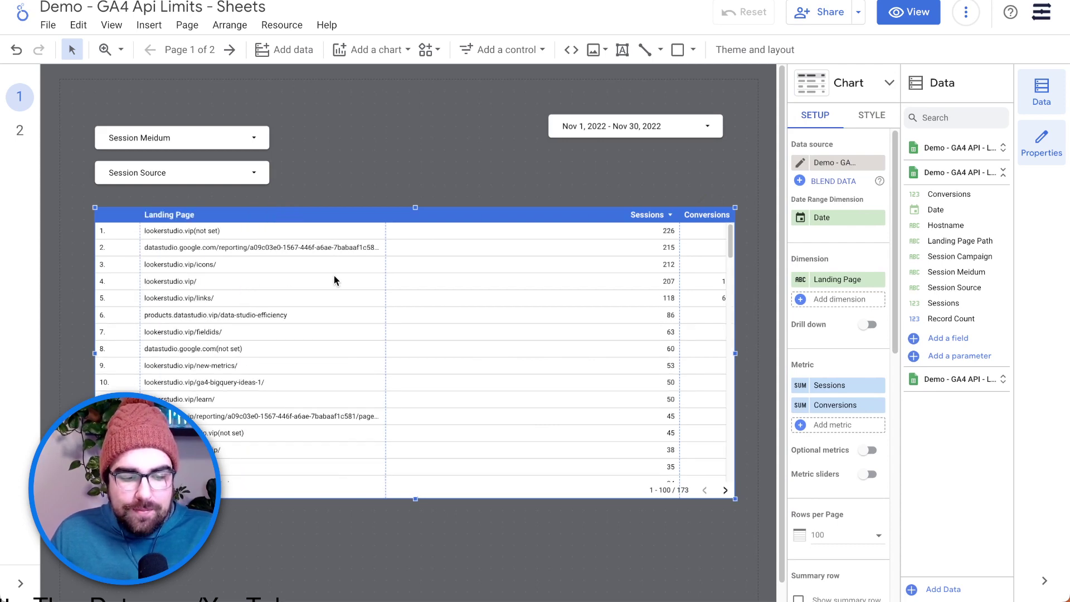
# Step: Look through the landing page rows and sort the table by Conversions in descending order
pyautogui.scroll(-2, 501, 413)
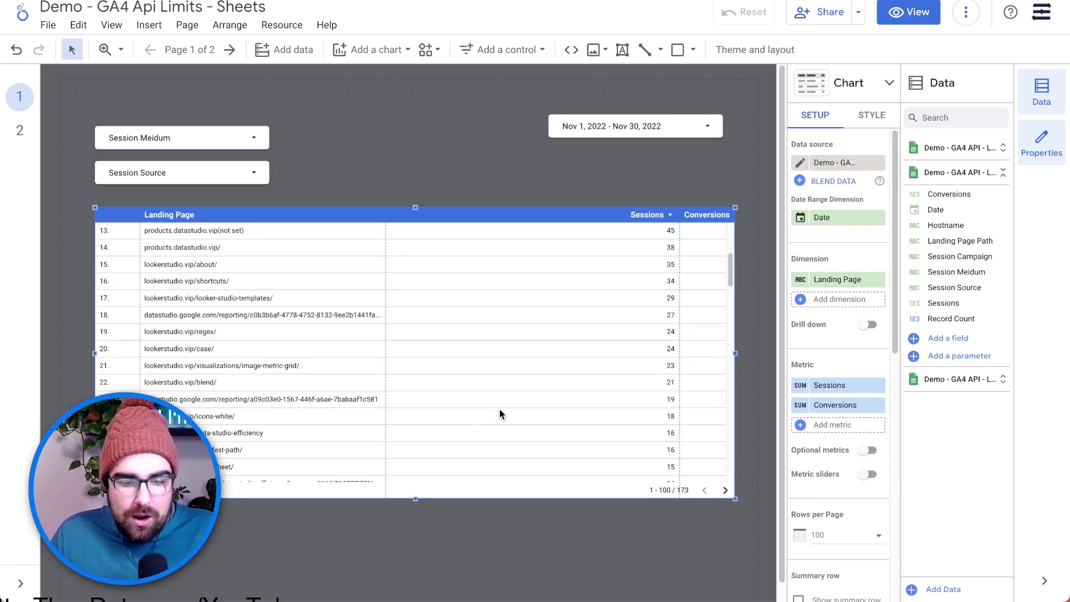
pyautogui.scroll(2, 502, 413)
pyautogui.click(714, 219)
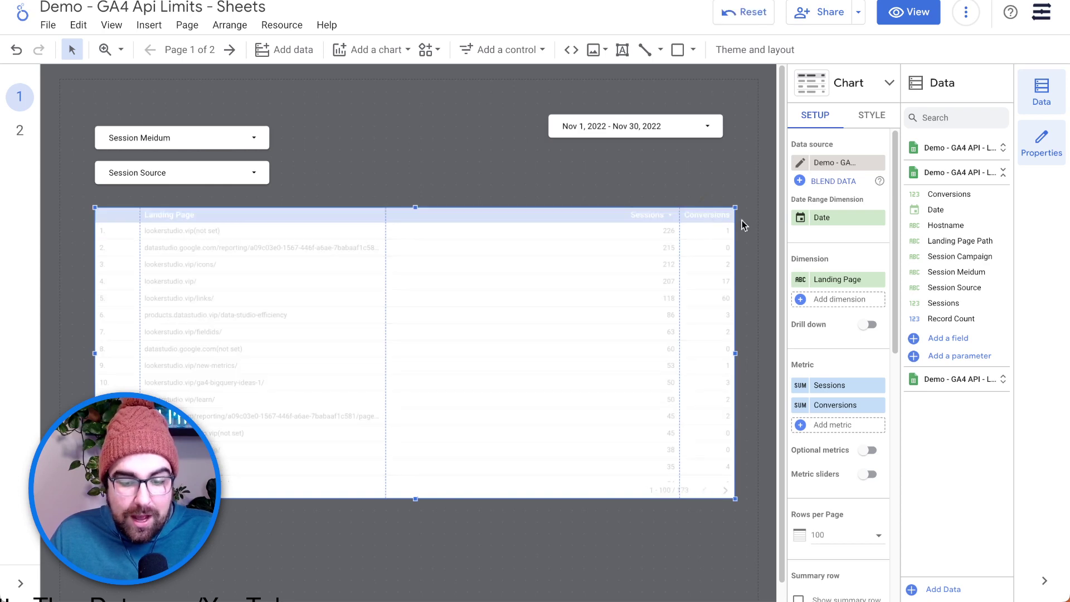
# Step: Create a calculated metric for the table with the formula Conversions/SUM(Sessions)
pyautogui.click(832, 425)
pyautogui.click(803, 579)
pyautogui.click(787, 350)
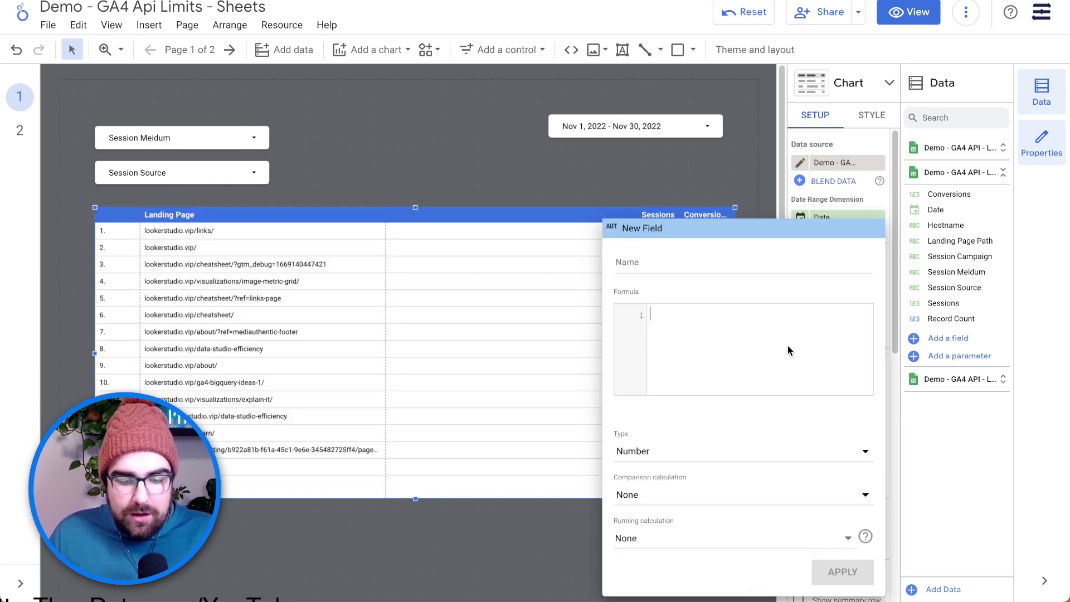
pyautogui.write('con')
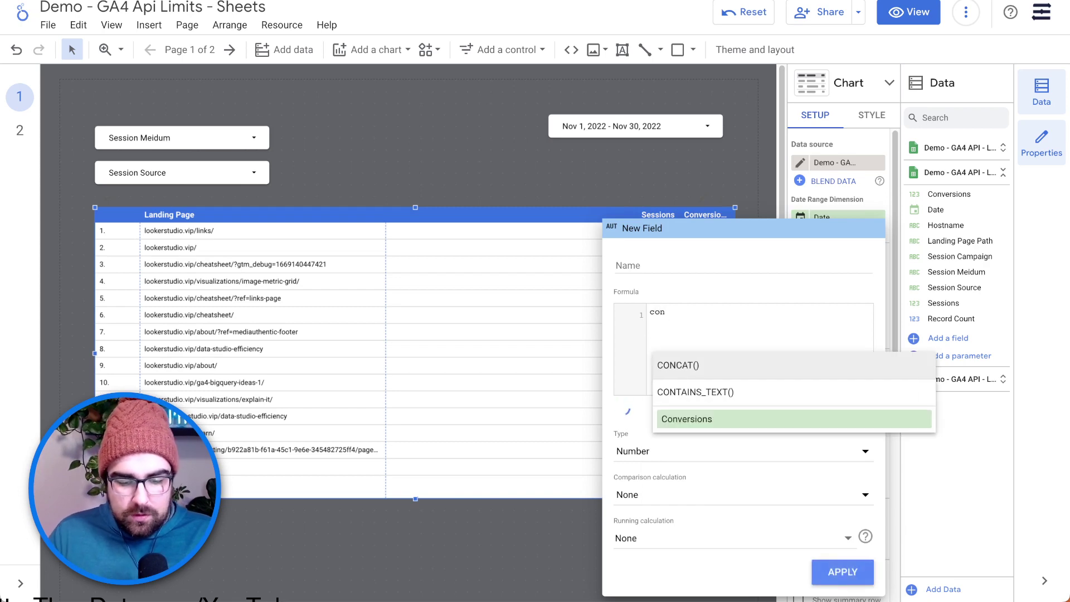
pyautogui.click(822, 420)
pyautogui.write('/s')
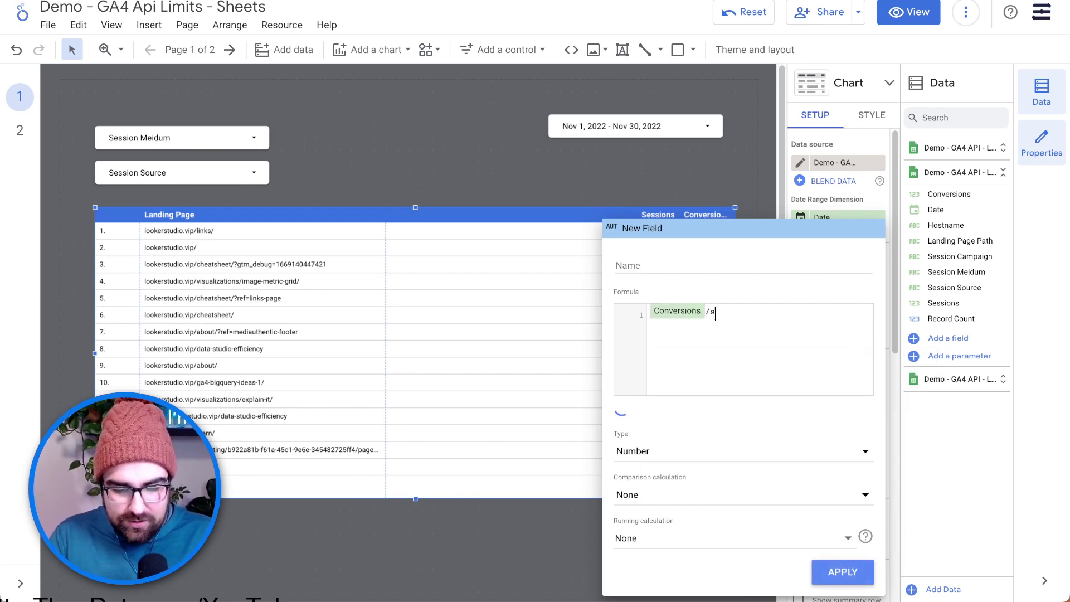
pyautogui.write('essions')
pyautogui.press('Return')
pyautogui.write('s')
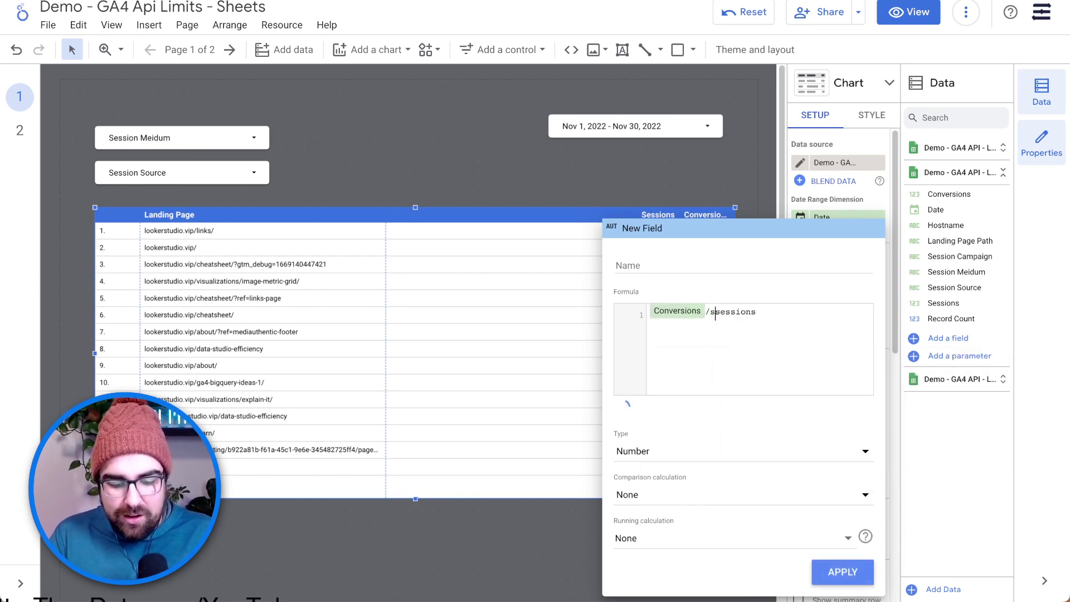
pyautogui.write('um(')
pyautogui.press('End')
pyautogui.write(')')
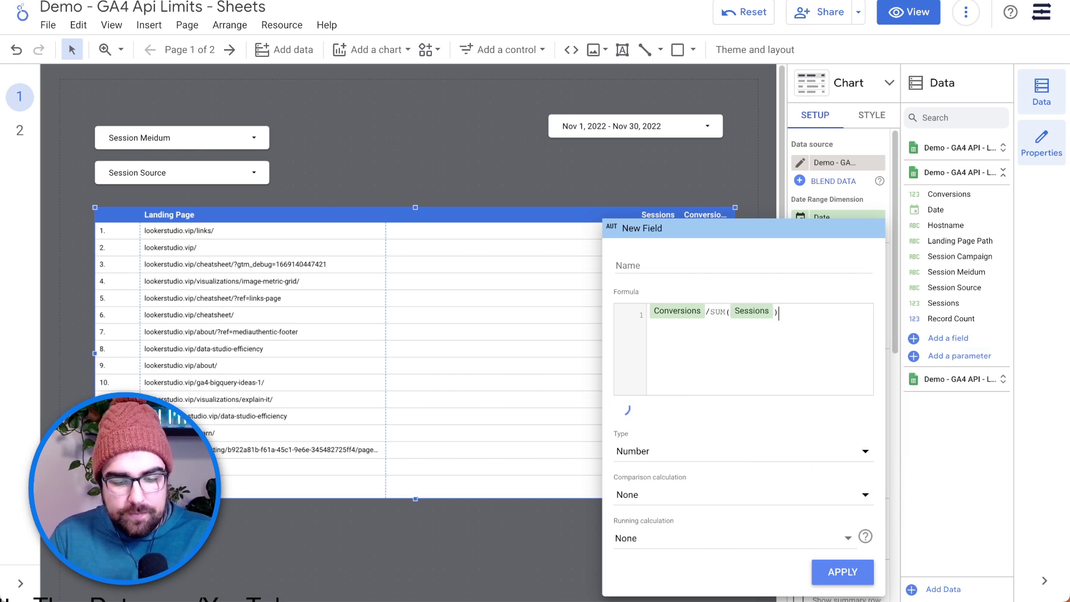
# Step: Wrap Conversions in SUM so the formula reads SUM(Conversions)/SUM(Sessions)
pyautogui.write('sum')
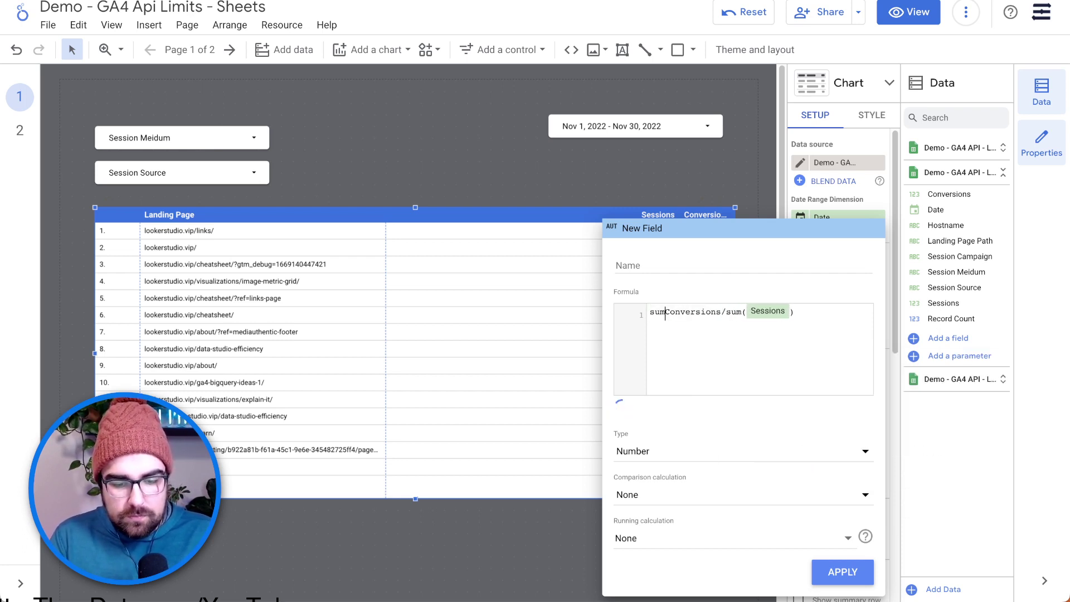
pyautogui.write(')(')
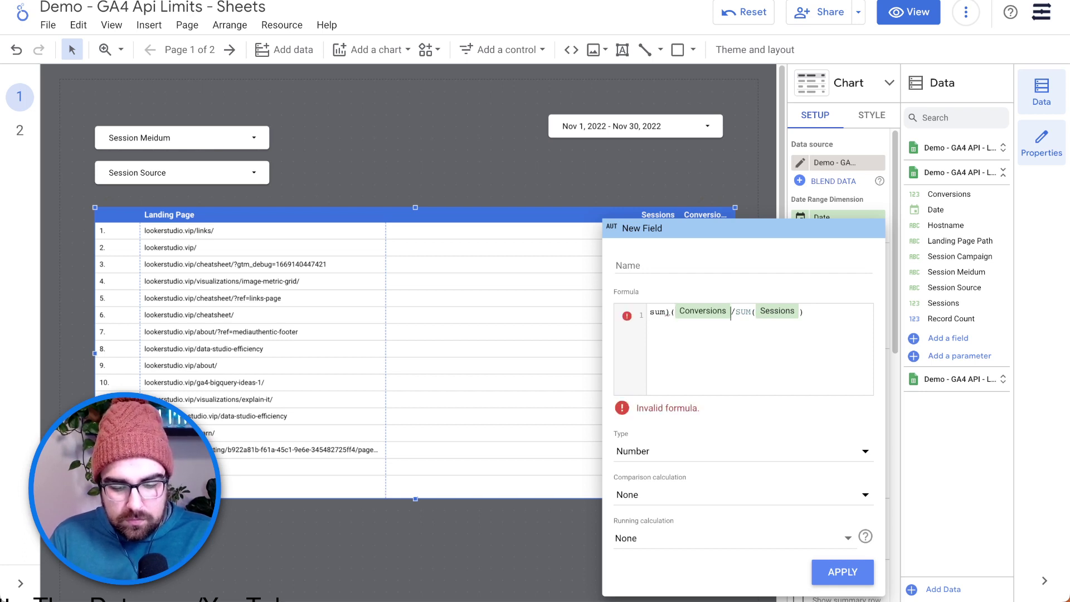
pyautogui.click(731, 311)
pyautogui.write(')')
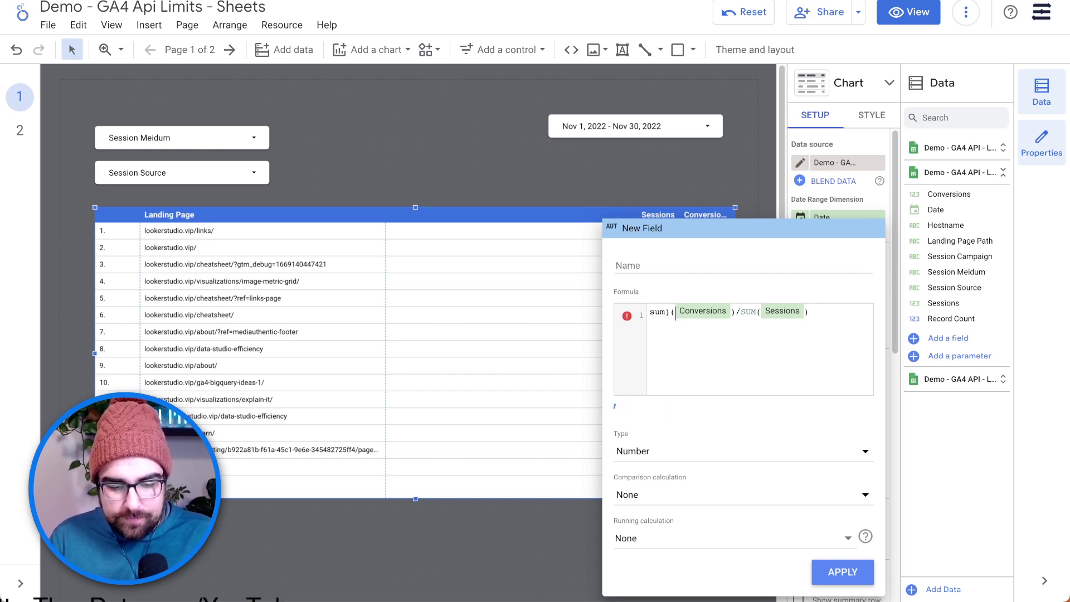
pyautogui.press('BackSpace')
pyautogui.press('BackSpace')
pyautogui.write('(')
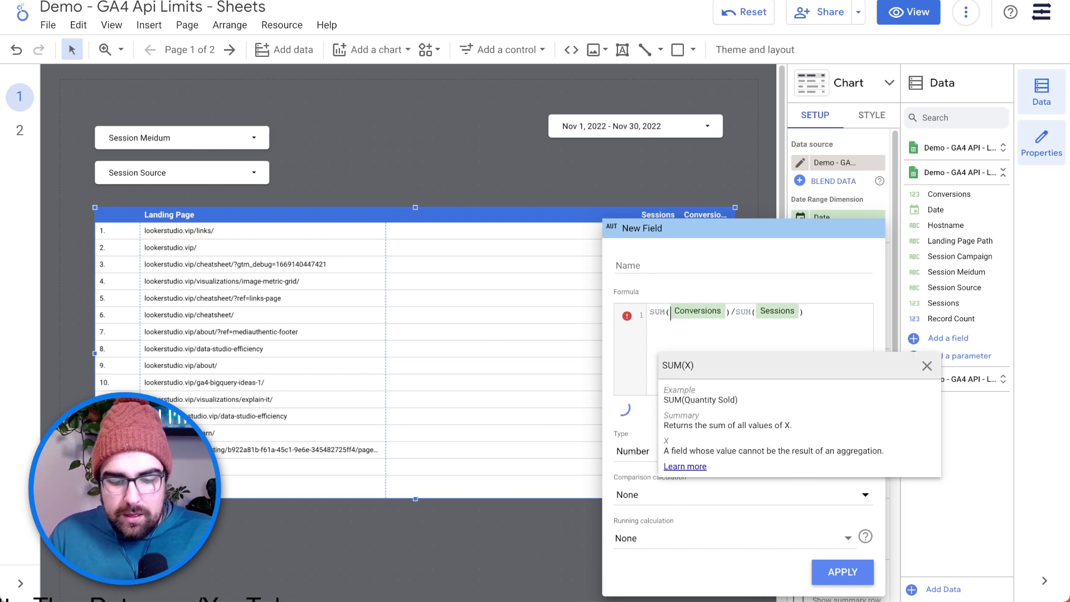
# Step: Name the calculated metric Conversion Rate, apply it to the table, and close the field editor
pyautogui.click(751, 264)
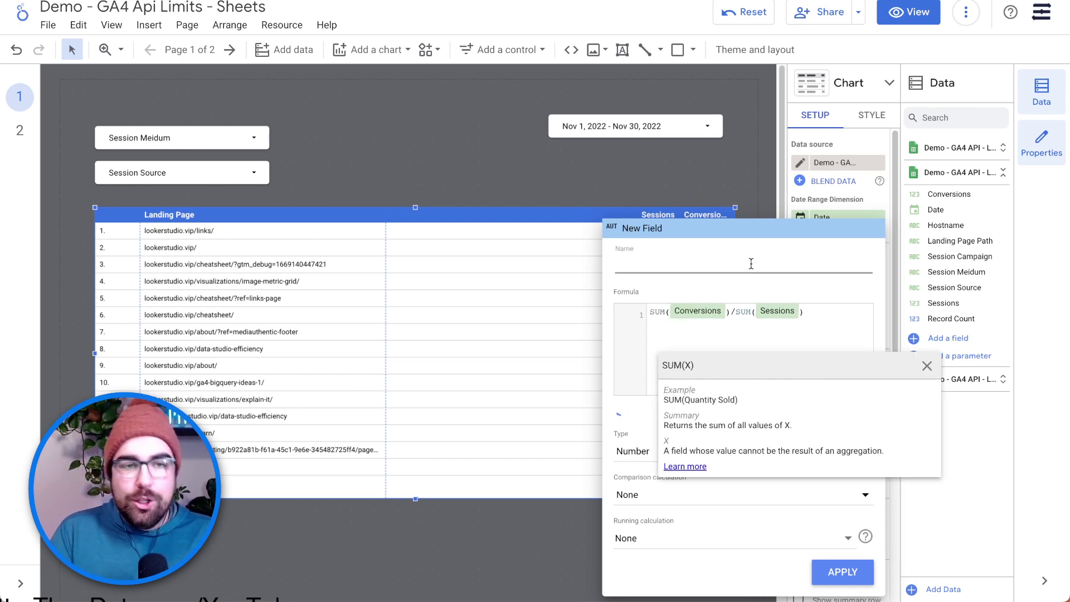
pyautogui.write('Conversion Rate')
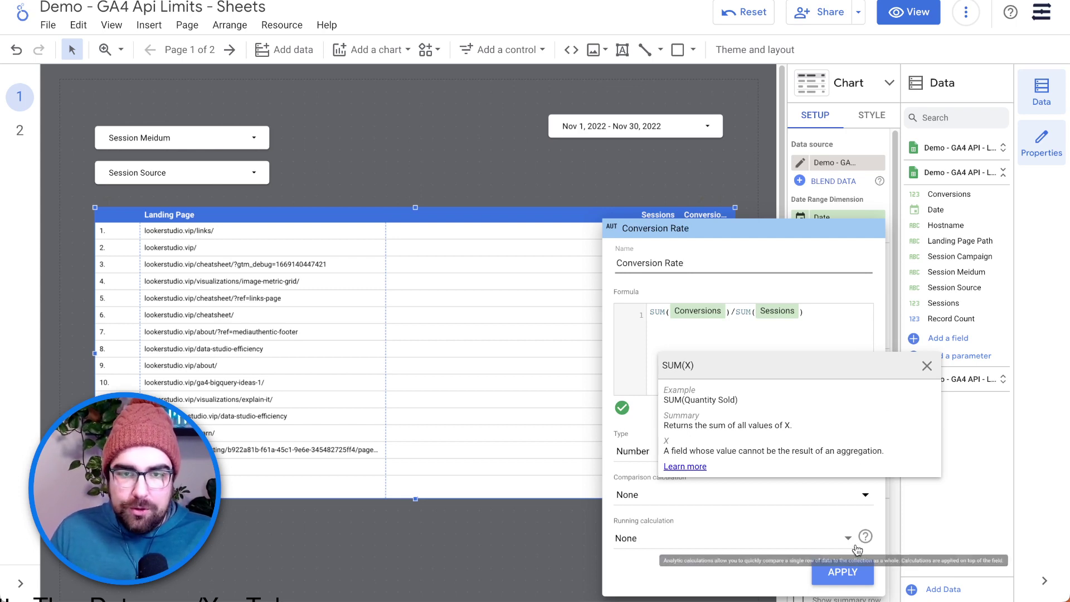
pyautogui.click(842, 572)
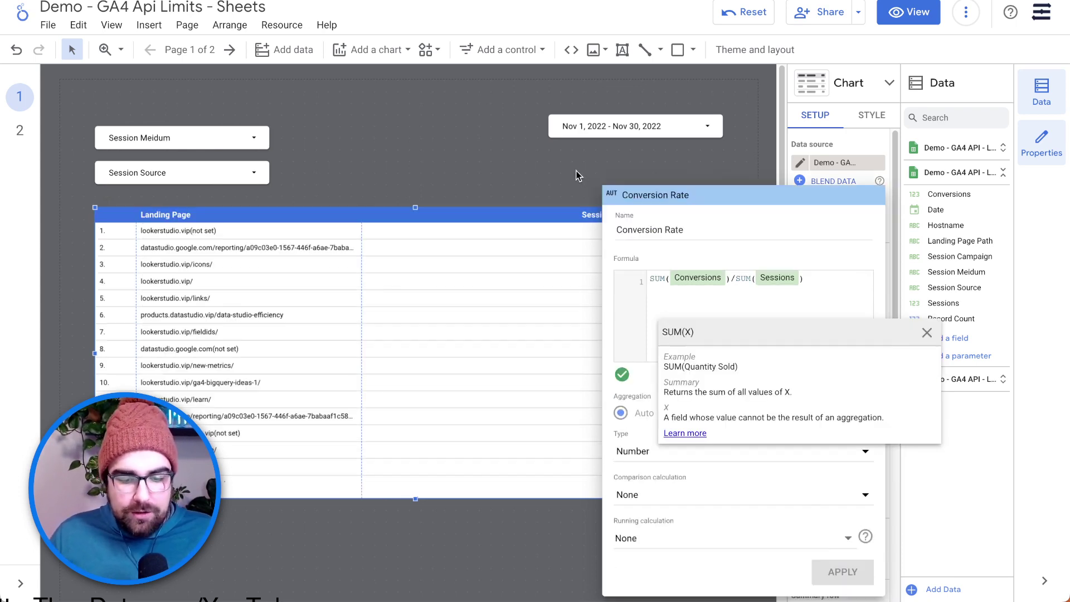
pyautogui.click(576, 171)
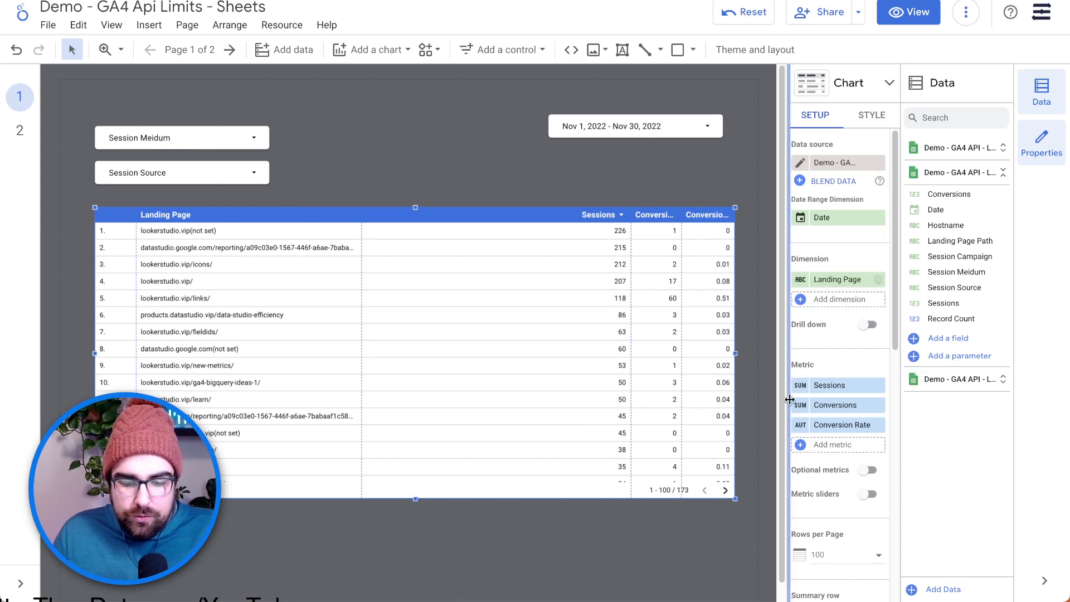
# Step: Change the Conversion Rate metric's type to Percent and widen the table's Conversions and Conversion Rate columns
pyautogui.click(801, 425)
pyautogui.click(680, 450)
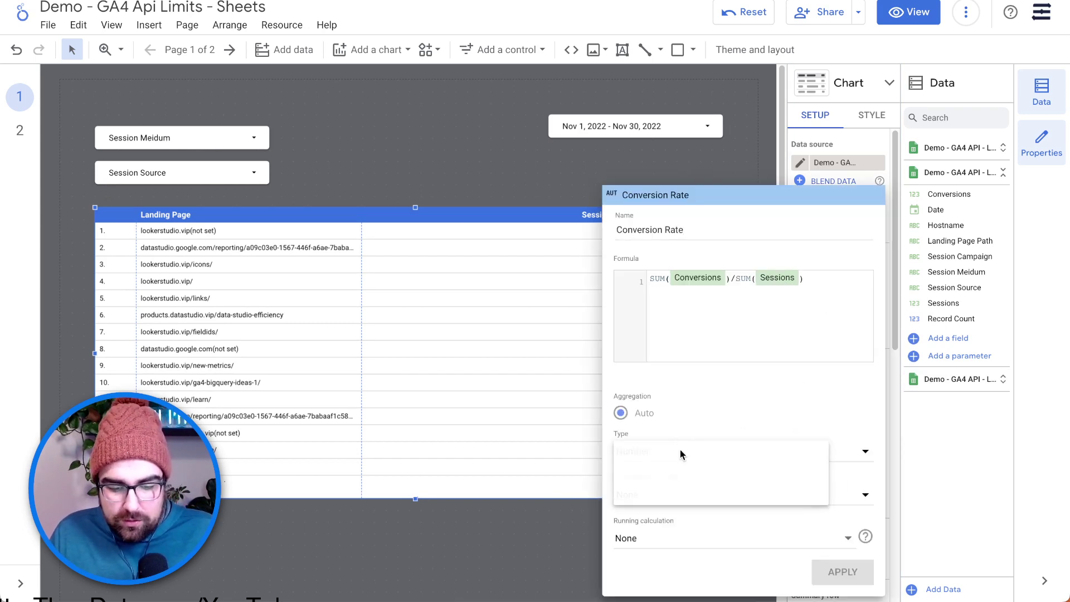
pyautogui.moveTo(682, 463)
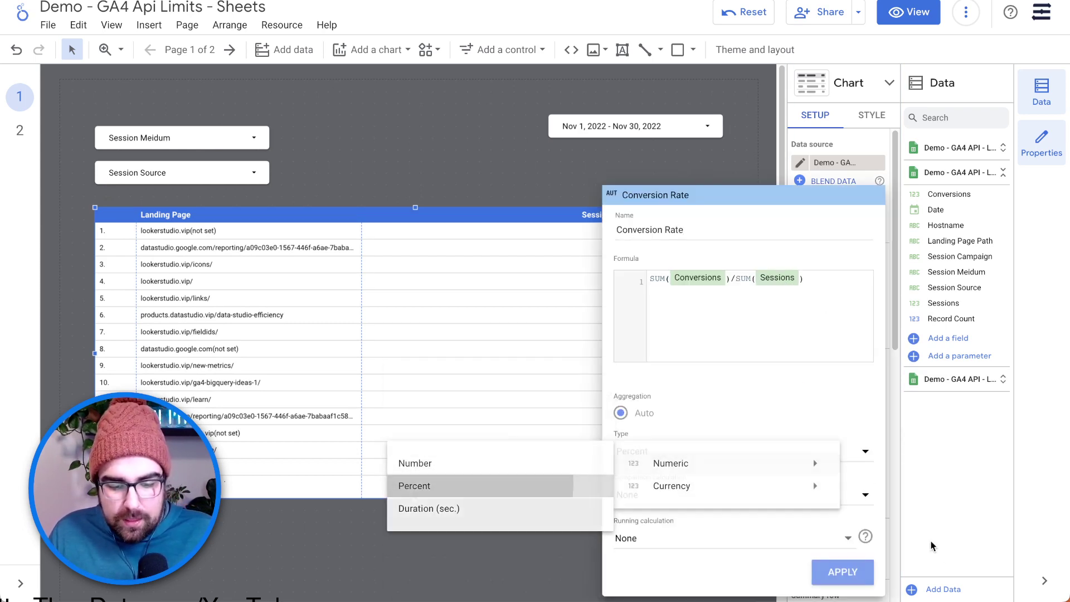
pyautogui.click(459, 485)
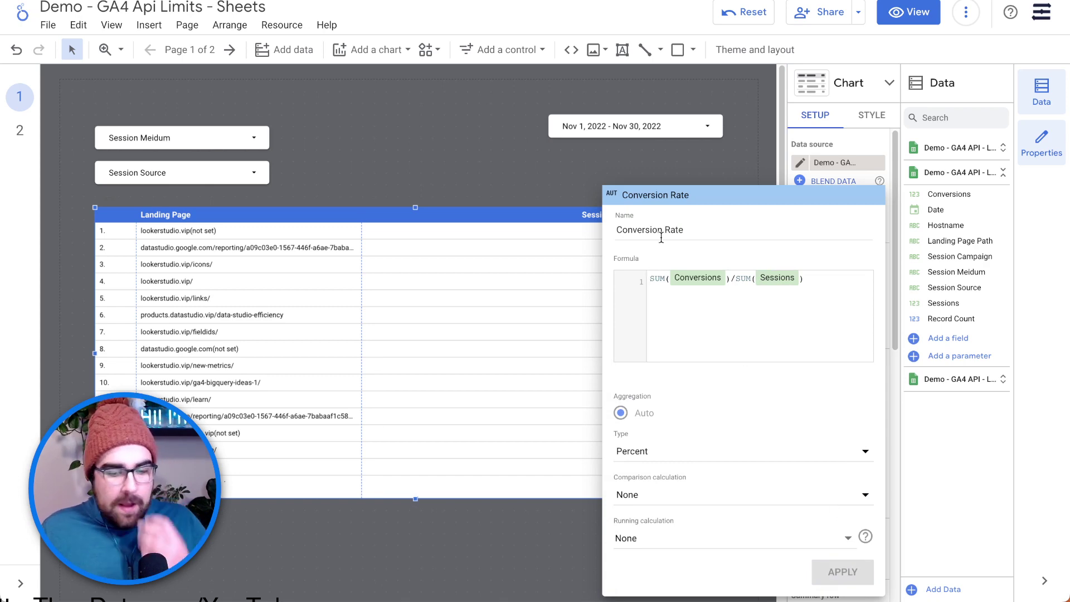
pyautogui.click(643, 154)
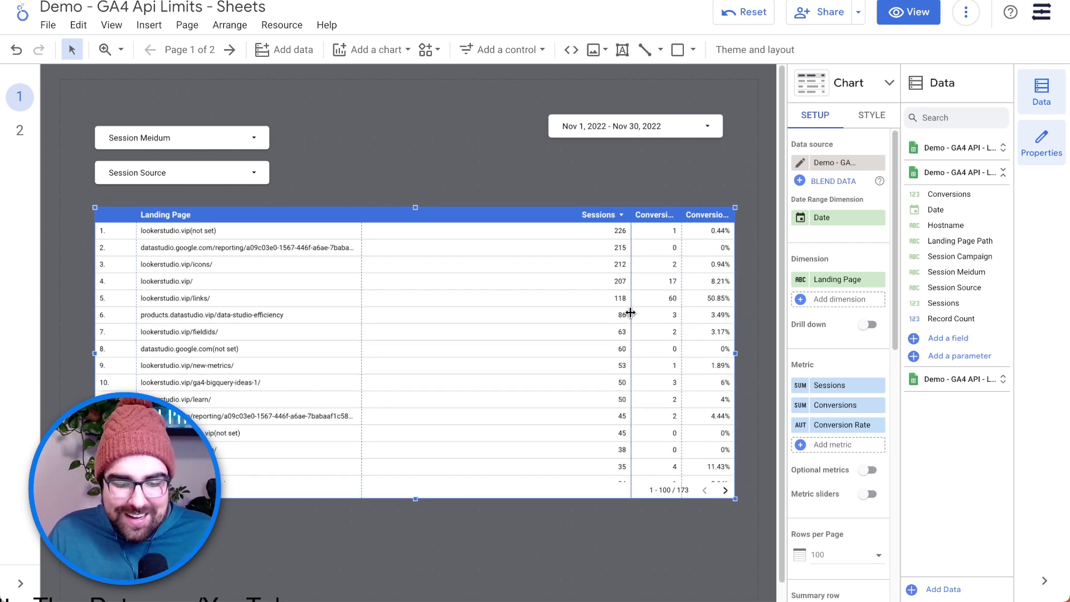
pyautogui.moveTo(626, 316); pyautogui.dragTo(613, 314)
pyautogui.moveTo(679, 315); pyautogui.dragTo(669, 315)
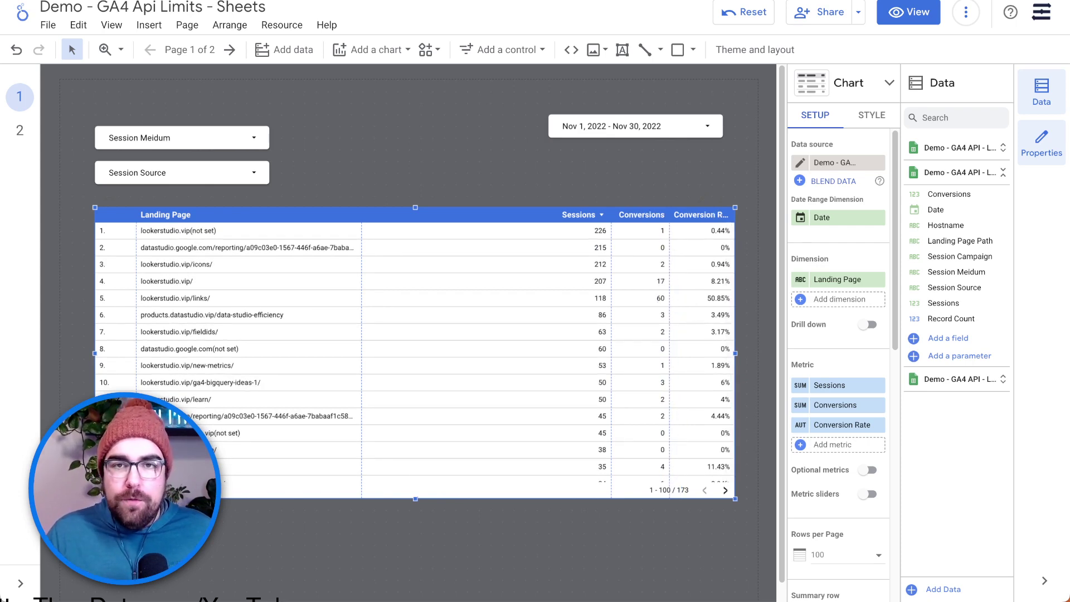
# Step: Switch the report to view mode and filter the Session Meidum control to organic only
pyautogui.click(909, 13)
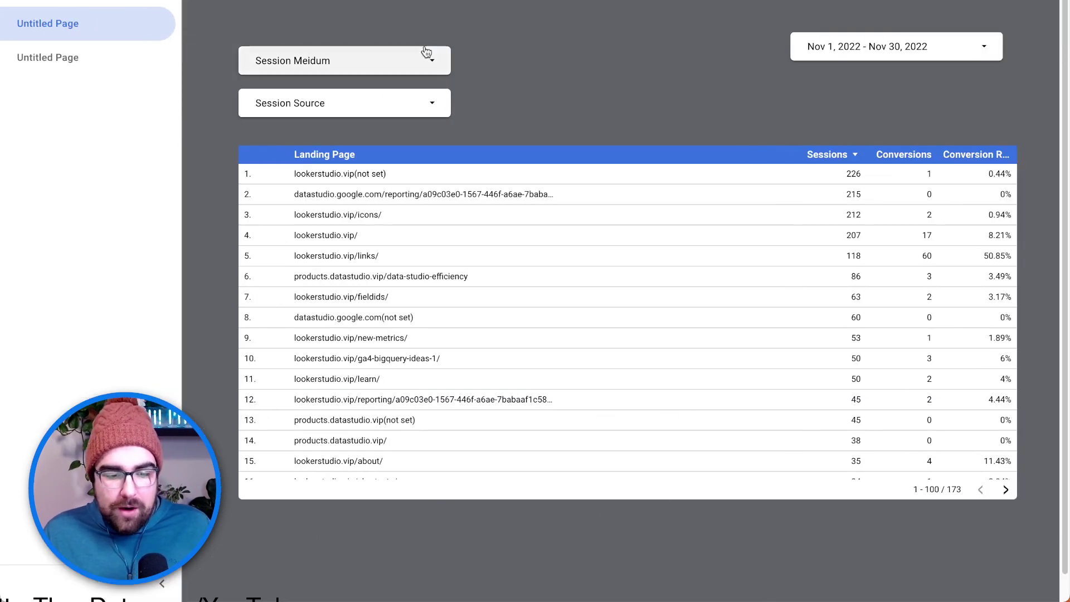
pyautogui.click(426, 51)
pyautogui.click(419, 166)
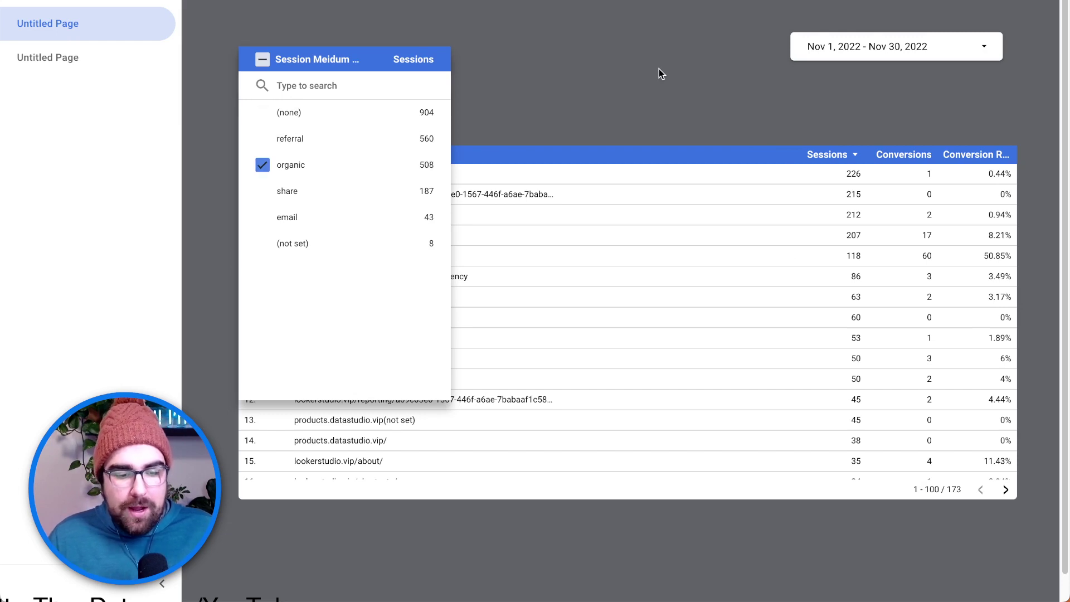
pyautogui.click(574, 109)
# Step: Filter the Session Source control to google only and close its list to apply the selection to the table
pyautogui.click(418, 118)
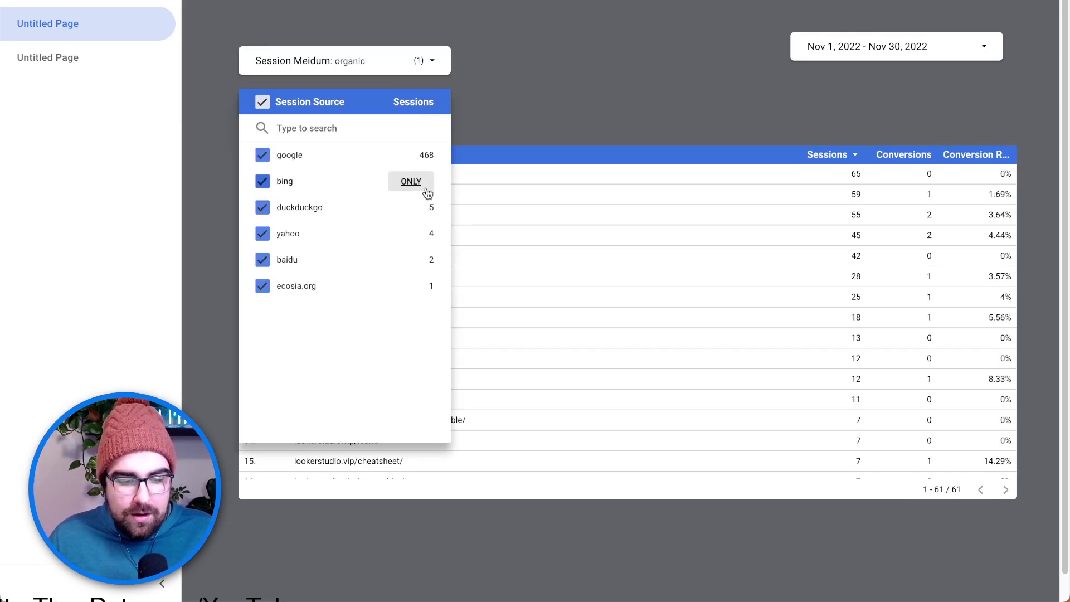
pyautogui.click(554, 124)
pyautogui.click(375, 116)
pyautogui.click(410, 155)
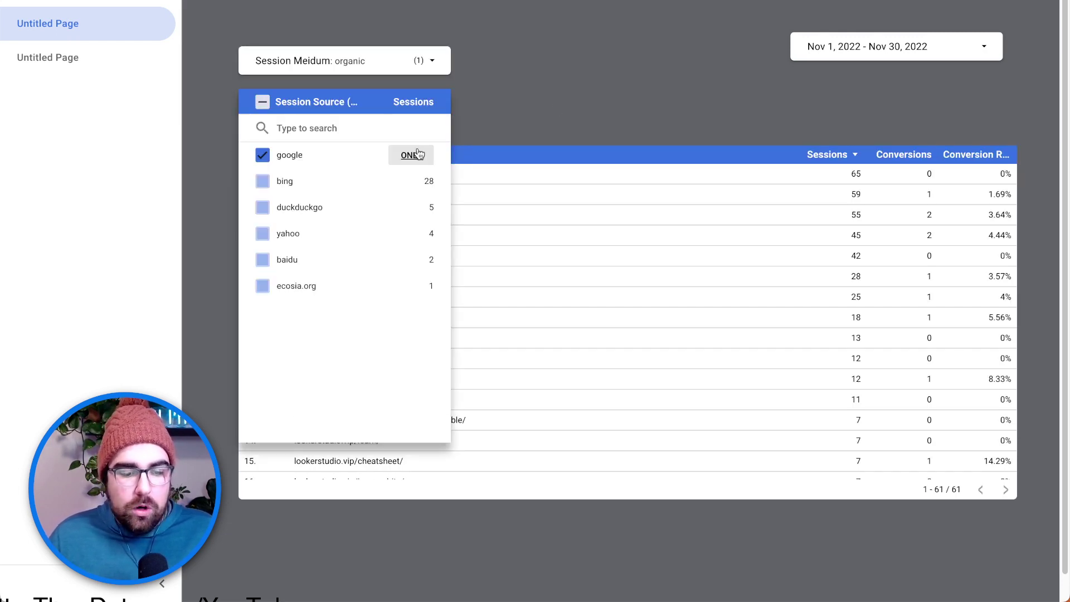
pyautogui.click(588, 103)
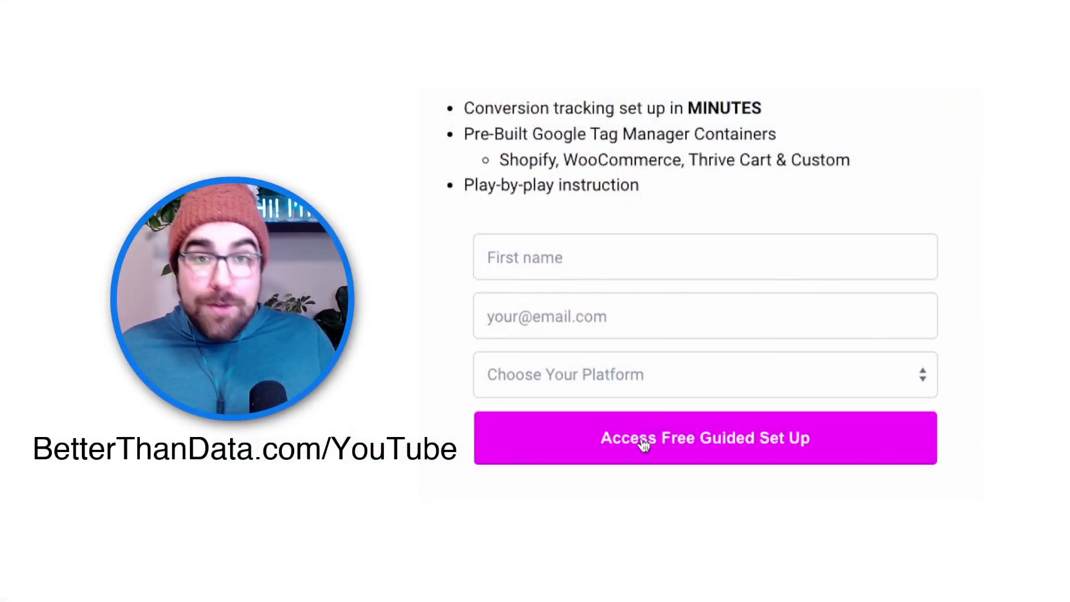
pyautogui.click(645, 375)
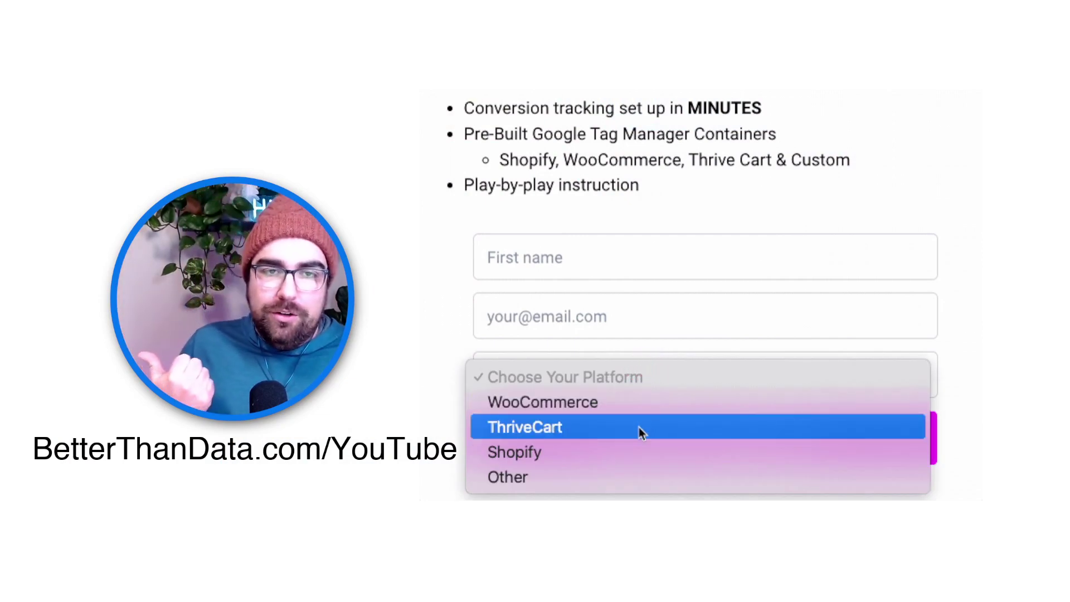
pyautogui.click(633, 430)
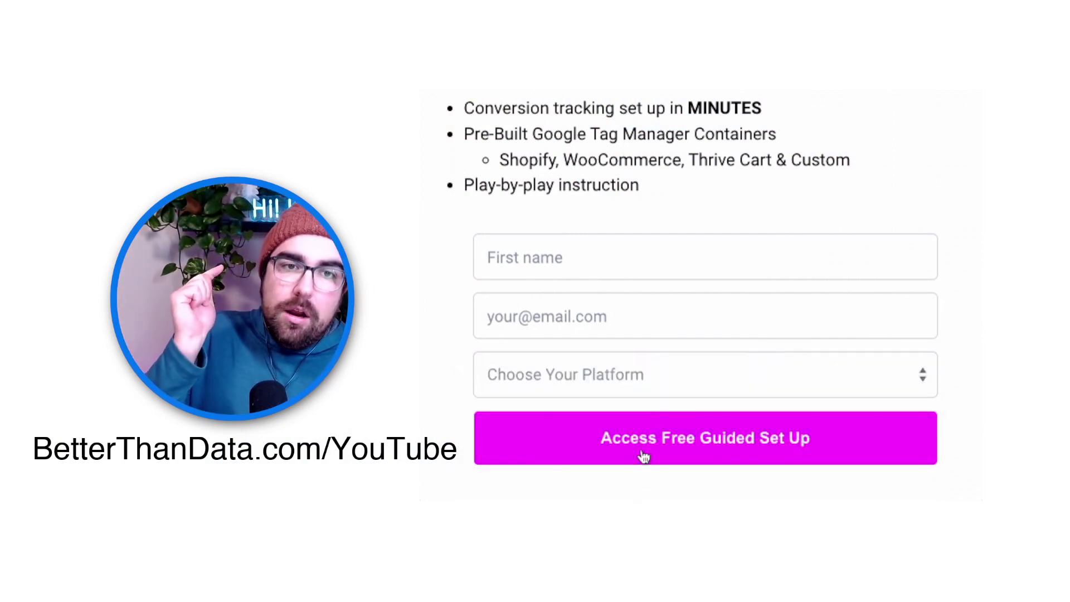
pyautogui.click(647, 375)
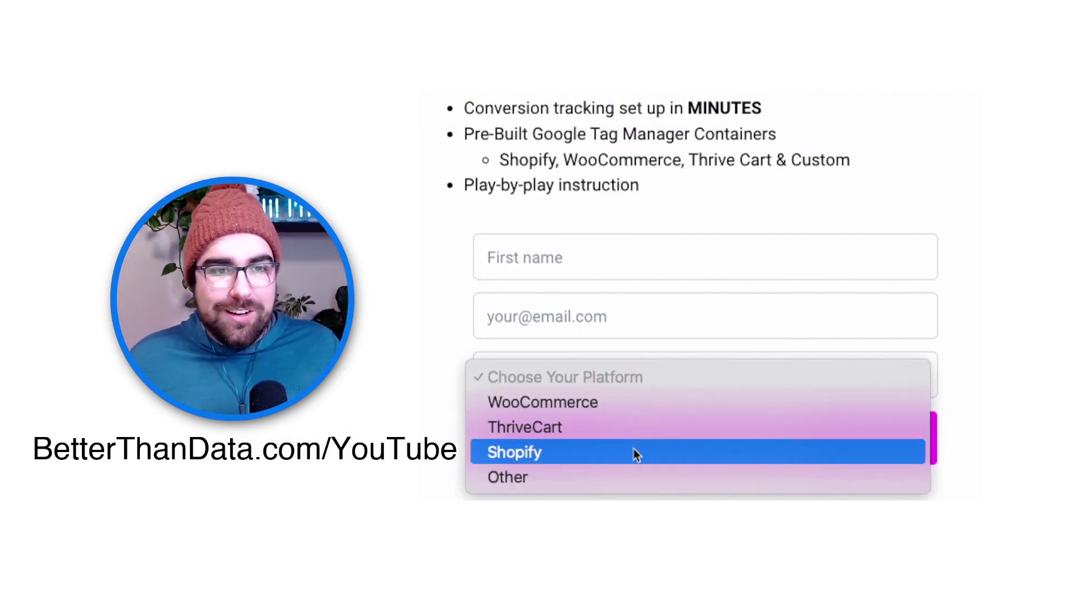